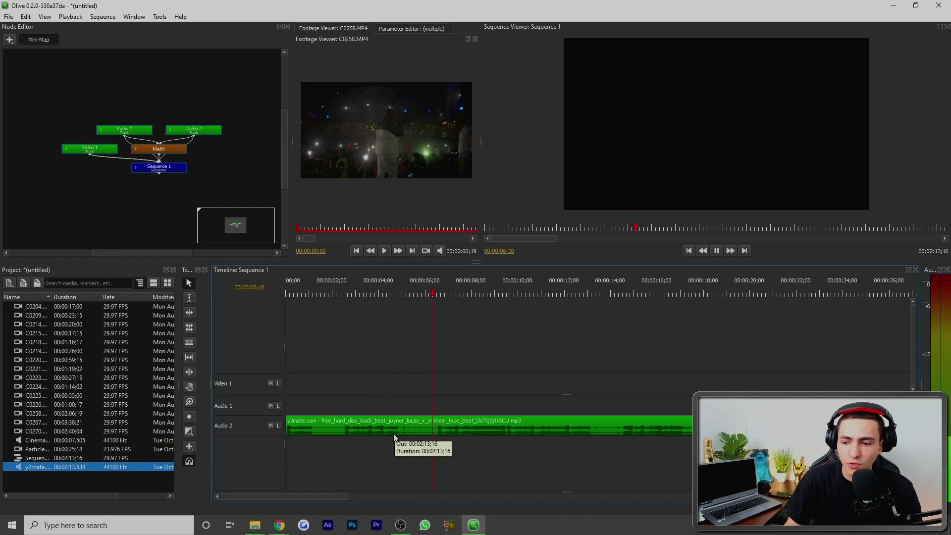
Step: Stop playback and place clip C0209.MP4 at the very start of the Video 1 track
key(space)
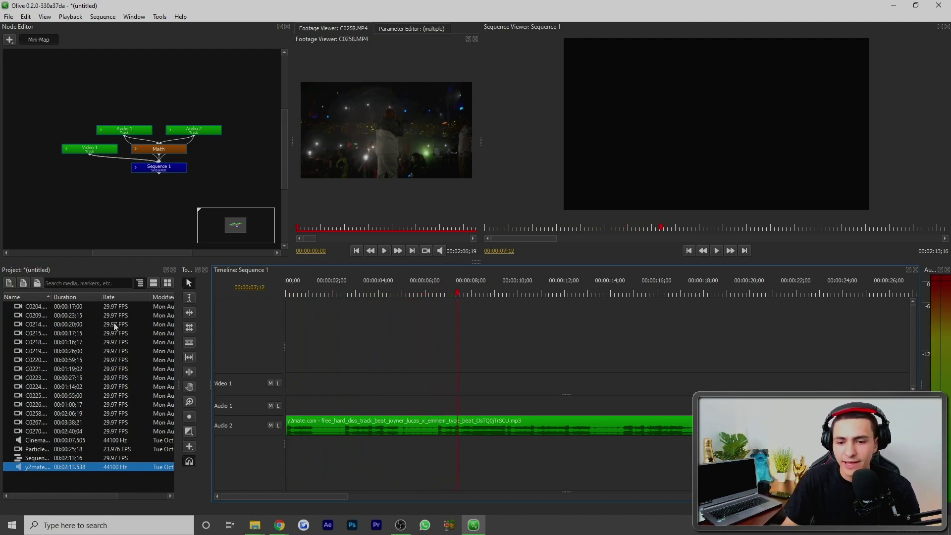
click(20, 316)
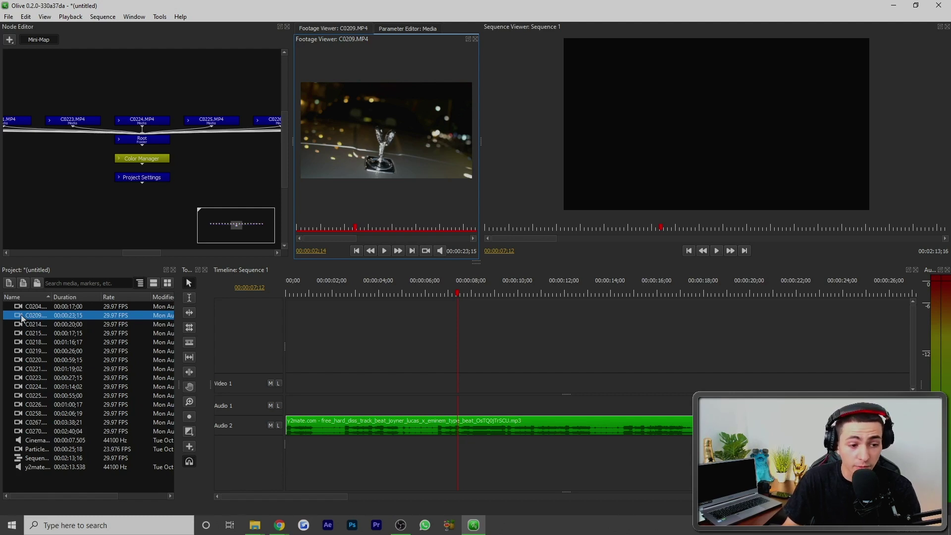
drag(21, 315, 304, 384)
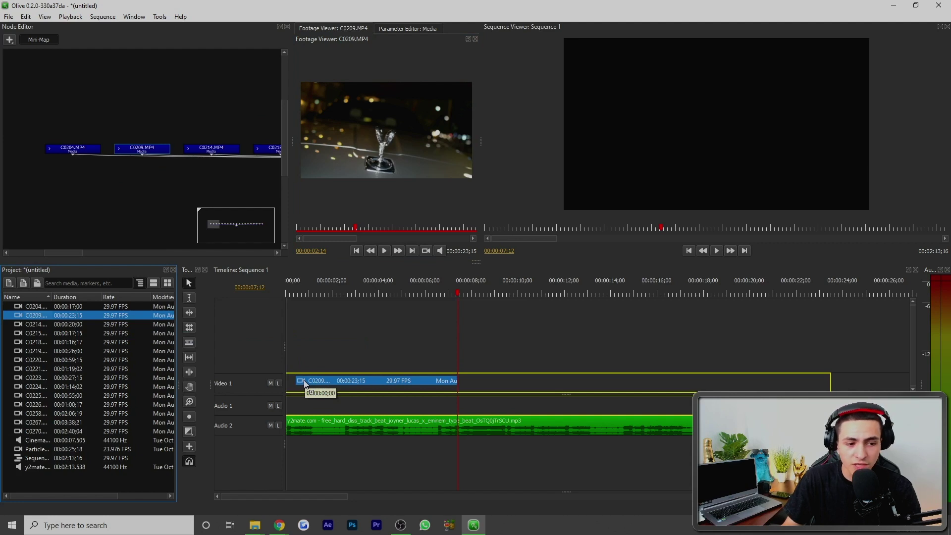
drag(304, 384, 304, 383)
Step: Cut C0209.MP4 at 00:00:05;22, remove the part before the cut and move the remaining clip to the sequence start
drag(353, 296, 420, 296)
click(424, 382)
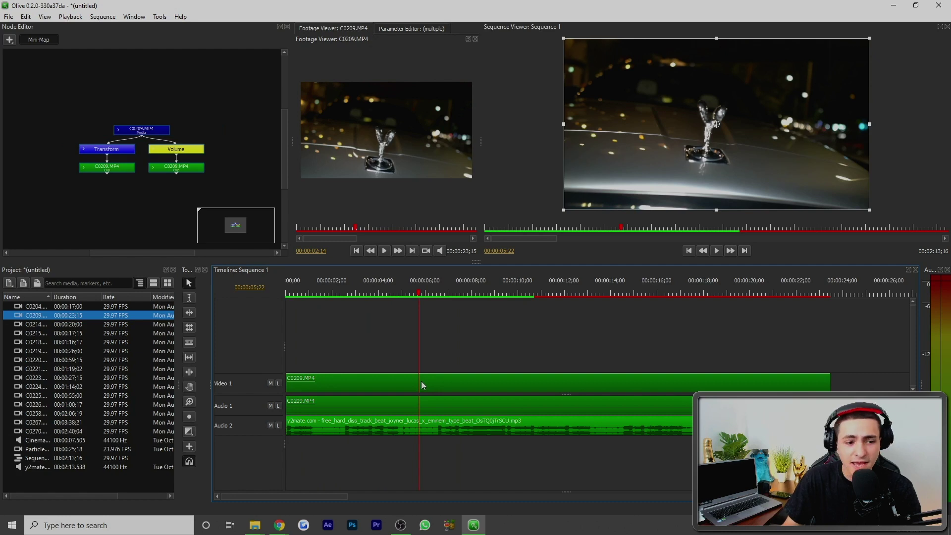
key(c)
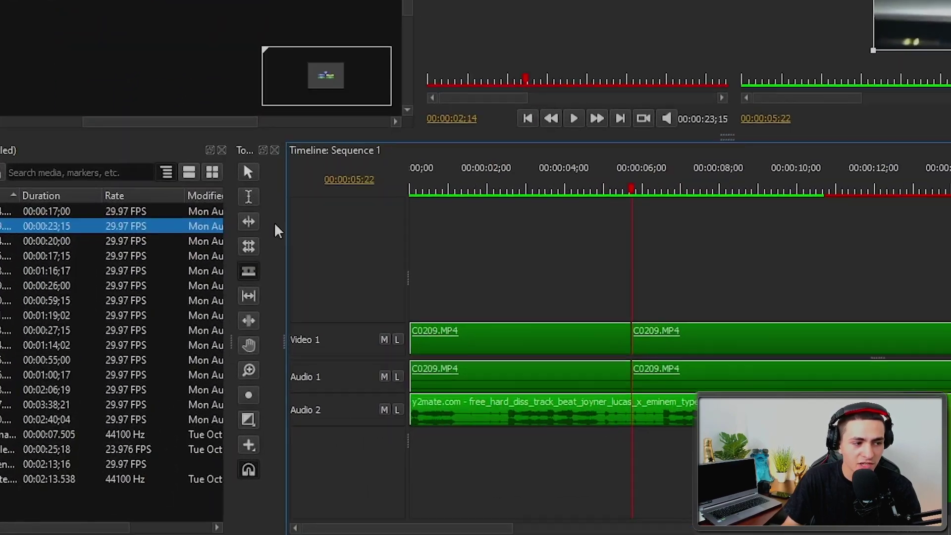
click(250, 173)
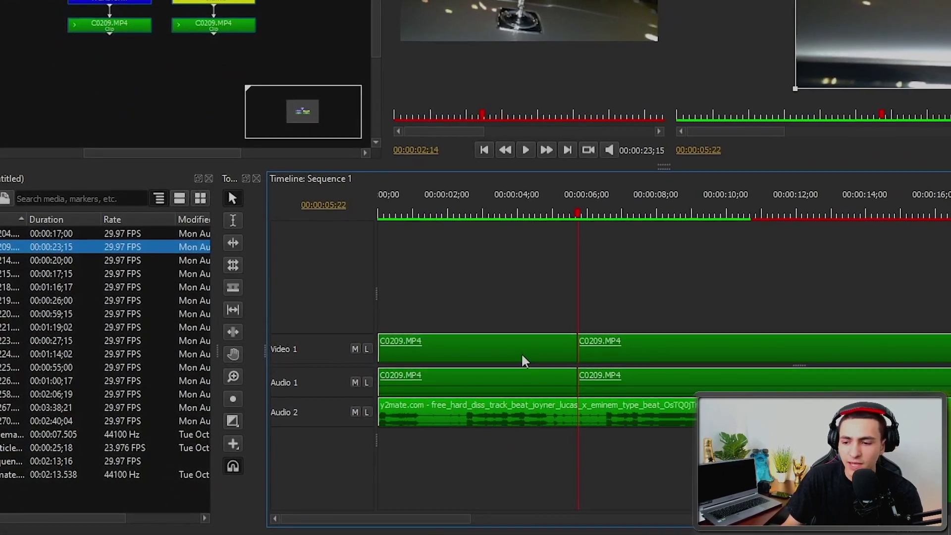
click(520, 352)
key(Delete)
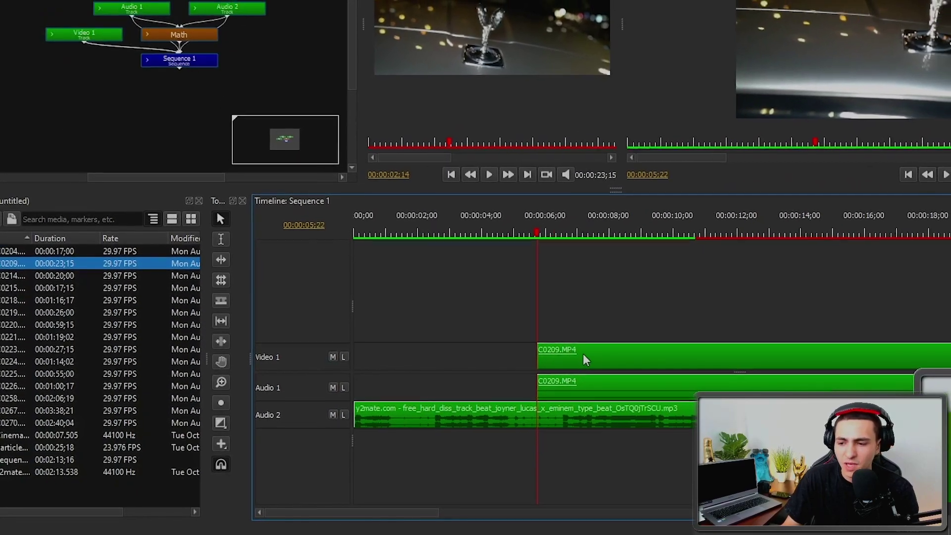
drag(363, 352, 362, 352)
Step: Play from the start to find the beat, cut C0209.MP4 at 00:00:02;16 and delete the part after the cut
drag(417, 237, 244, 248)
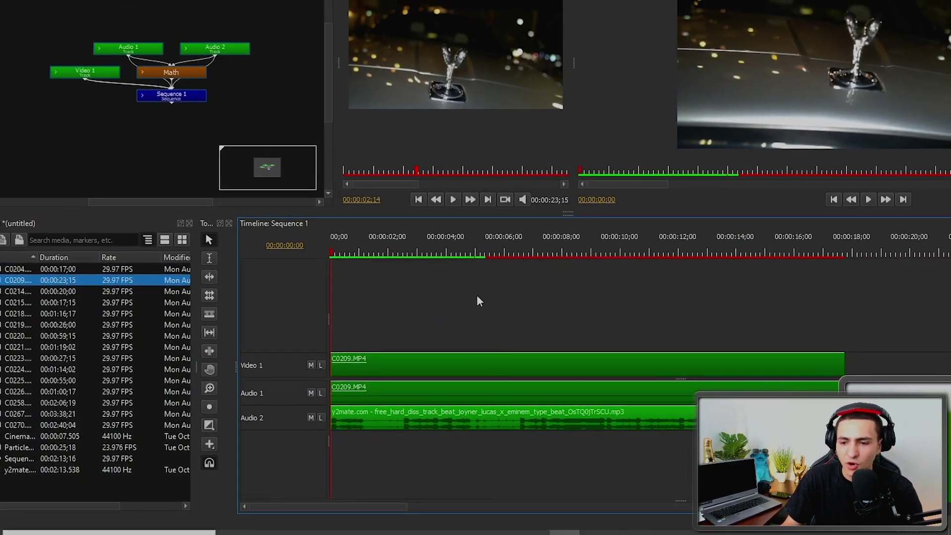
key(space)
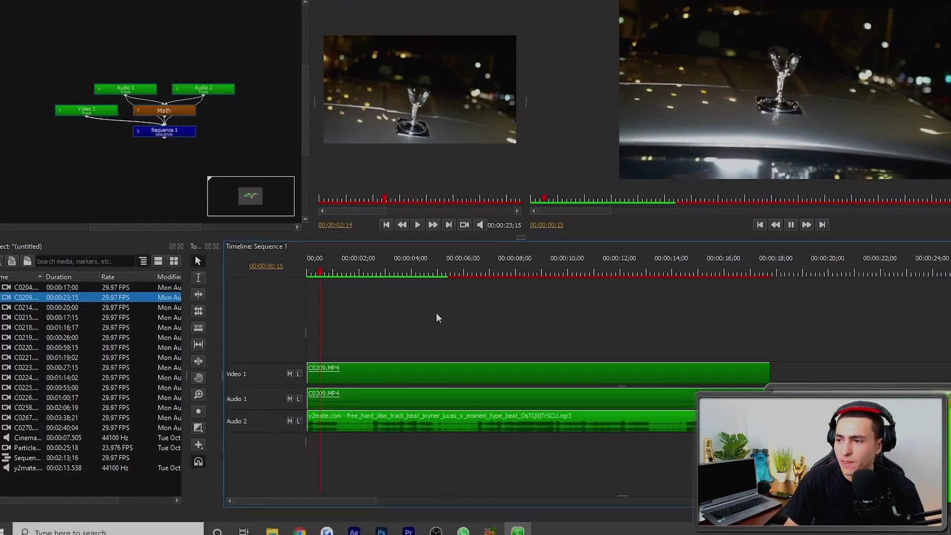
key(space)
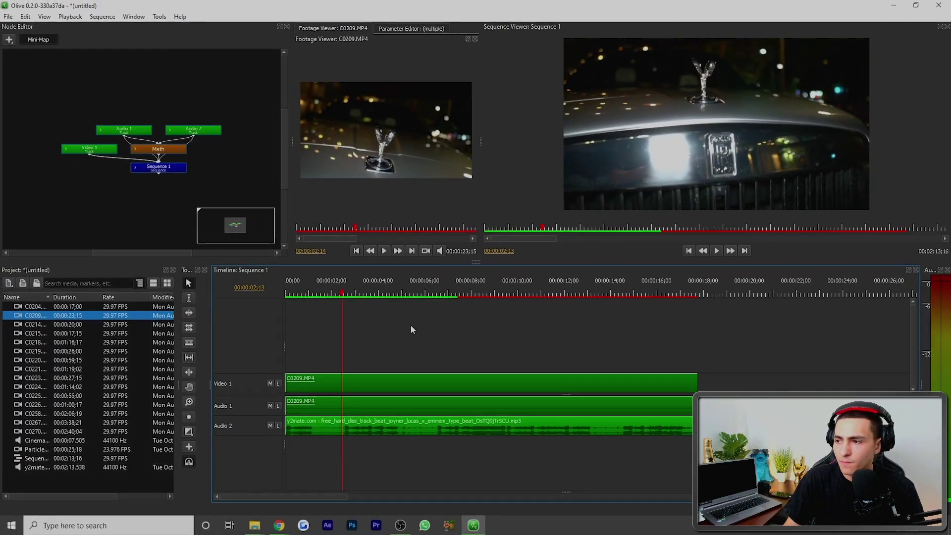
click(341, 296)
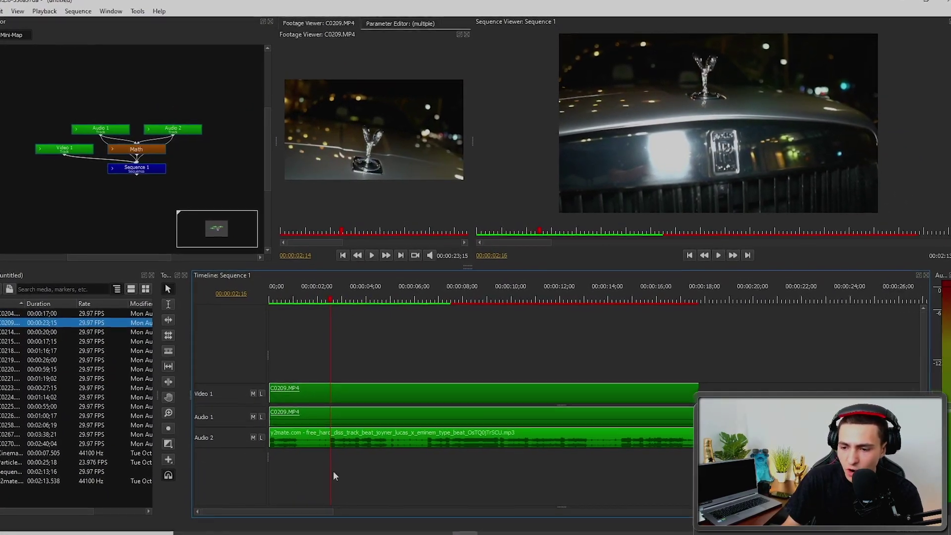
scroll(325, 454, up, 2)
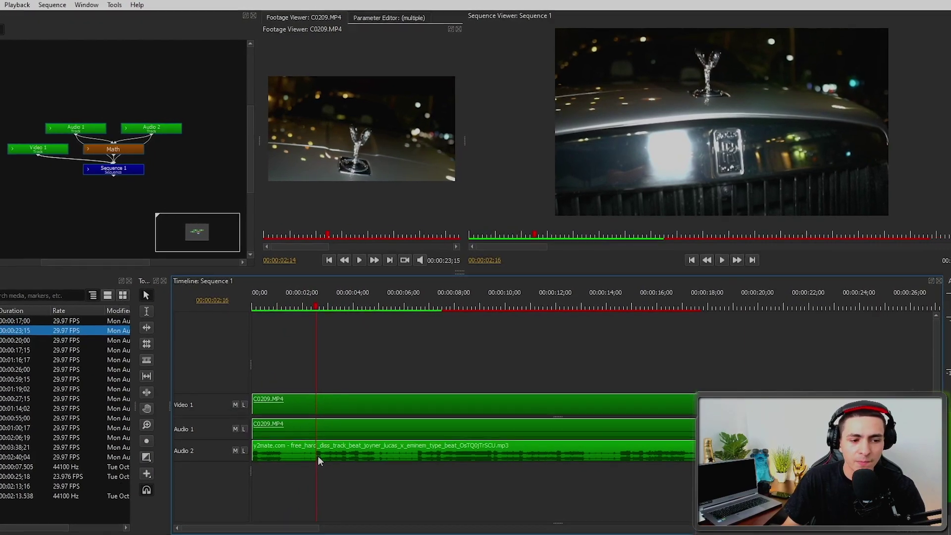
scroll(308, 470, up, 3)
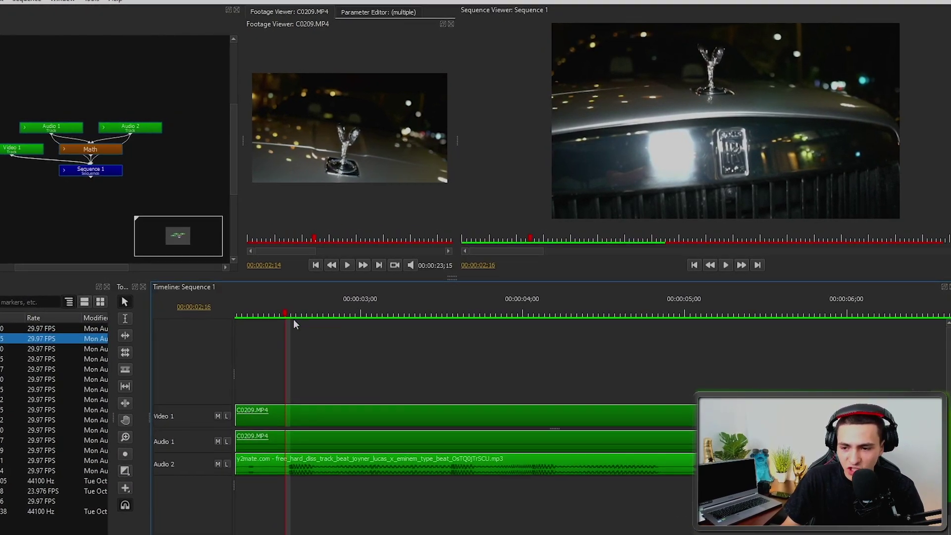
scroll(278, 317, down, 4)
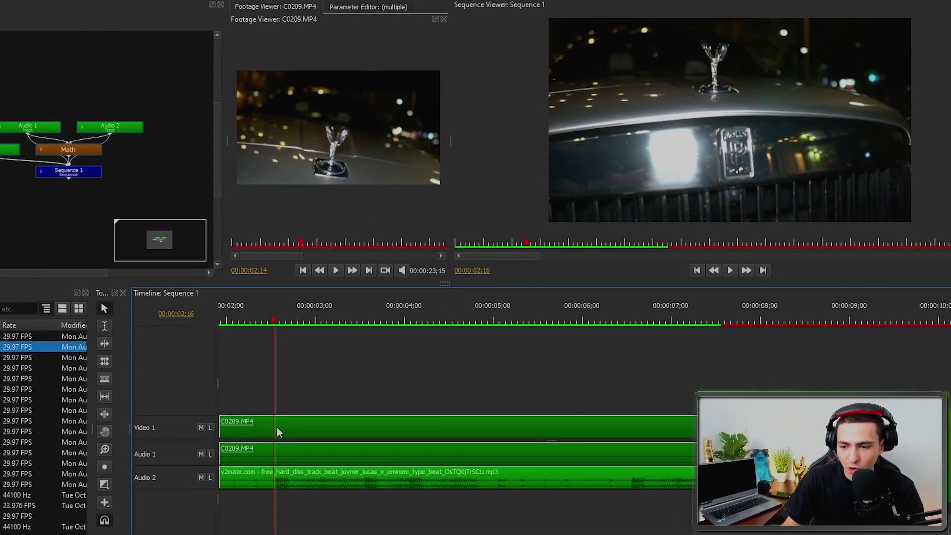
key(ctrl+k)
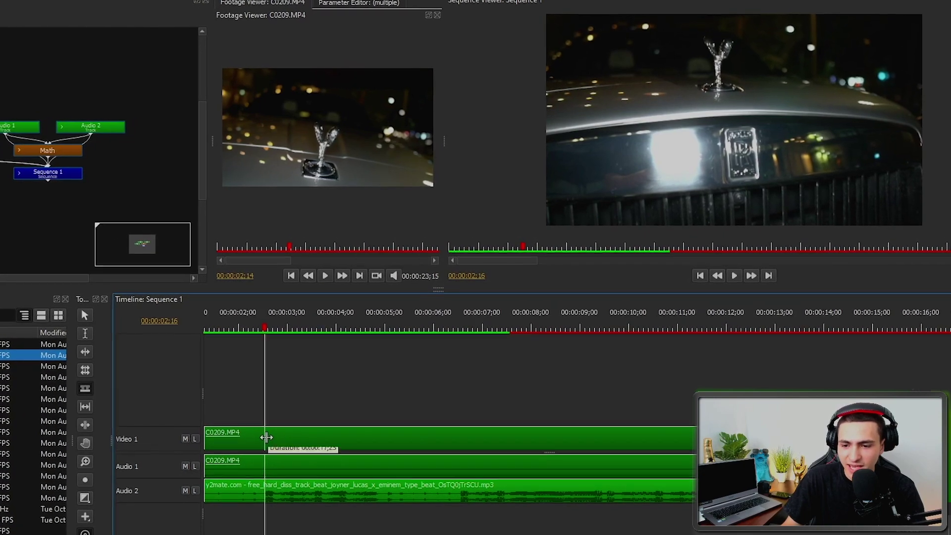
click(265, 446)
key(Delete)
Step: Check the trimmed clip against the music, then add C0214.MP4 on Video 1 directly after it at 00:00:02;16
key(Home)
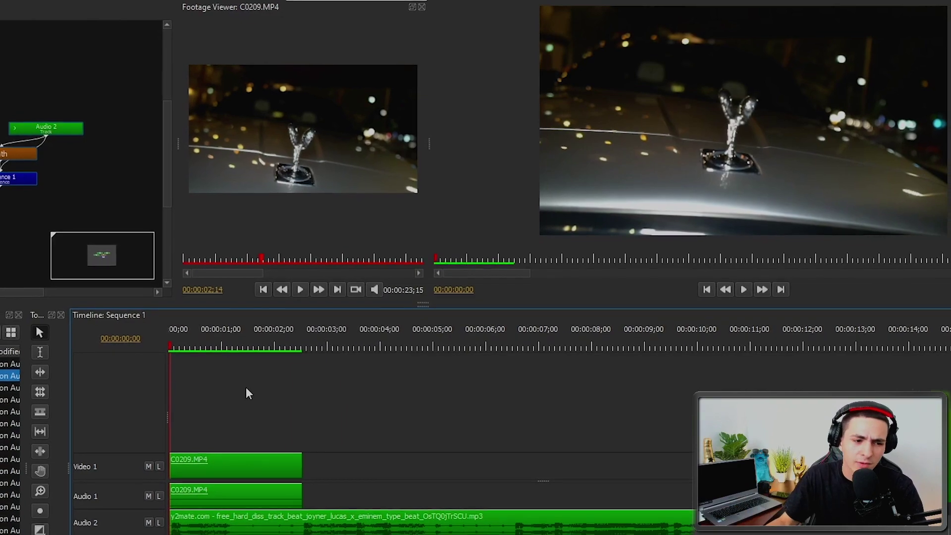
key(space)
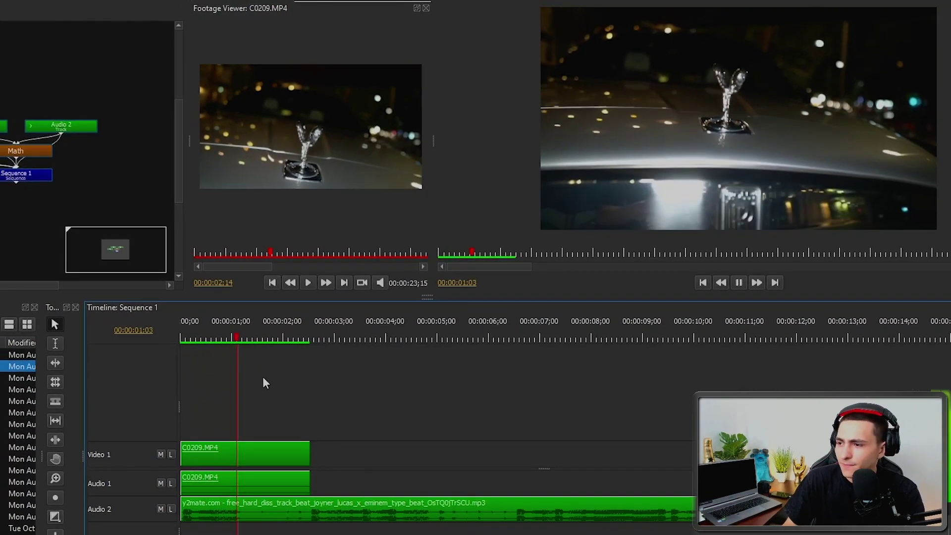
key(space)
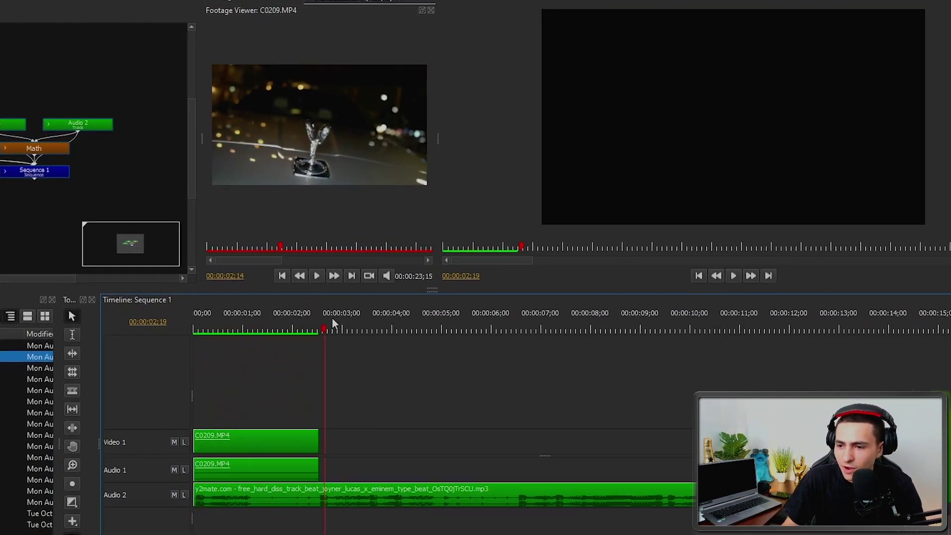
drag(328, 318, 324, 319)
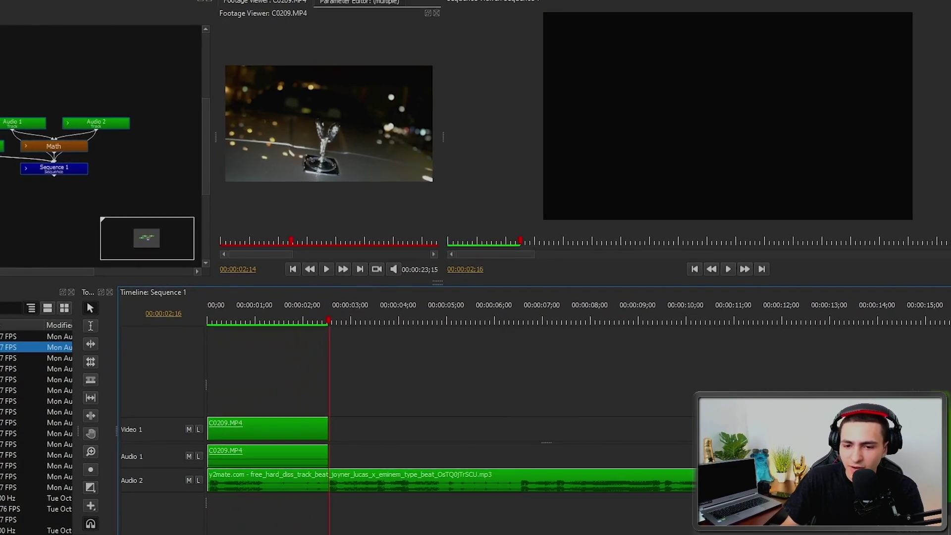
double_click(11, 356)
double_click(11, 346)
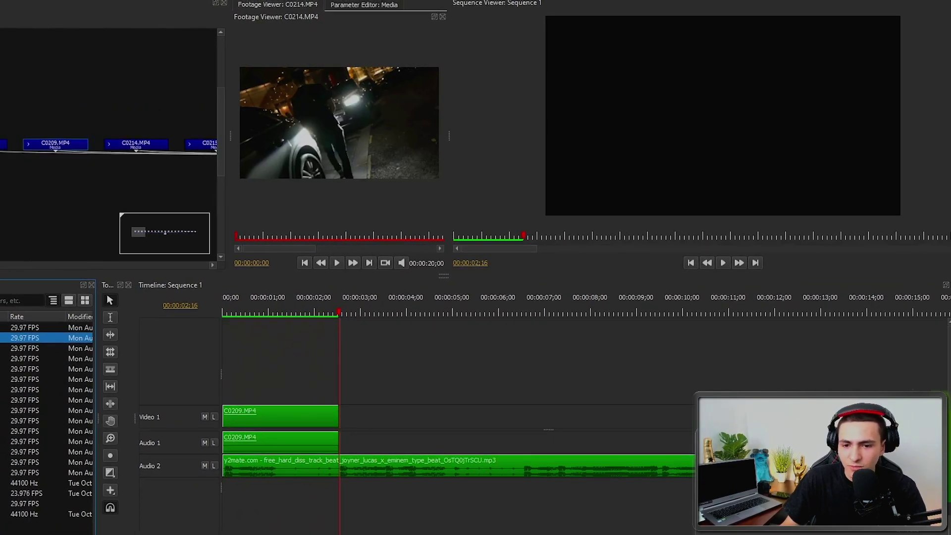
double_click(11, 347)
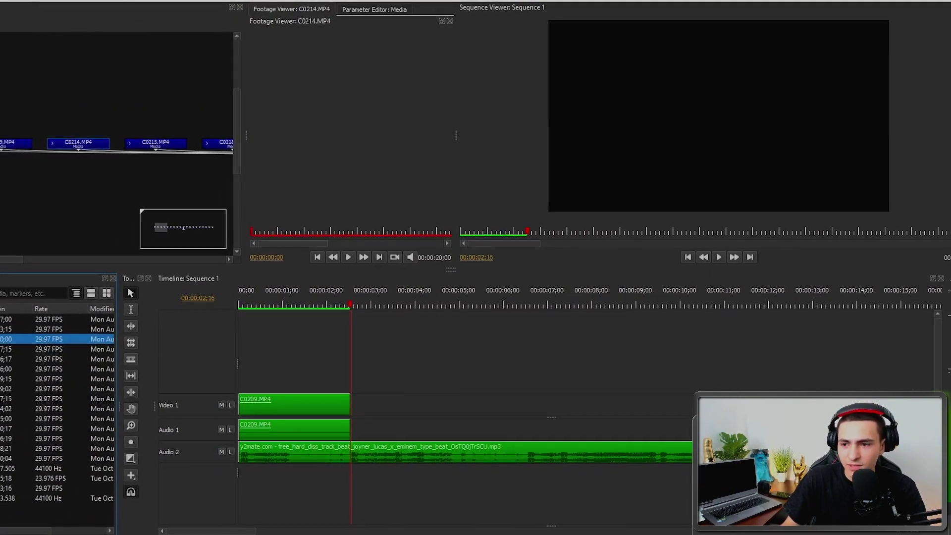
drag(10, 336, 401, 394)
Step: Save the project as "Just in Case of Crash u never know bro" in the Tutorial folder on RECORD DRIVE (G:)
key(ctrl+s)
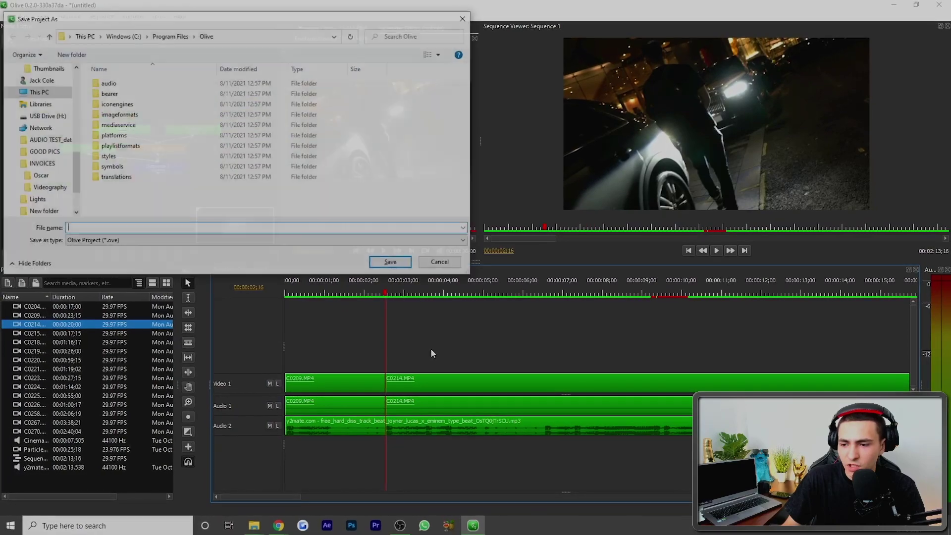
click(85, 36)
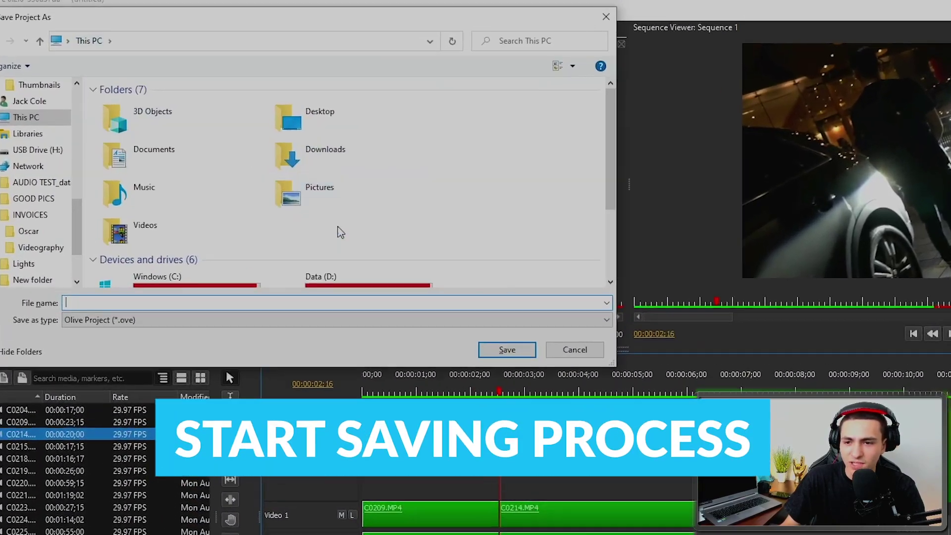
scroll(341, 232, down, 5)
double_click(339, 247)
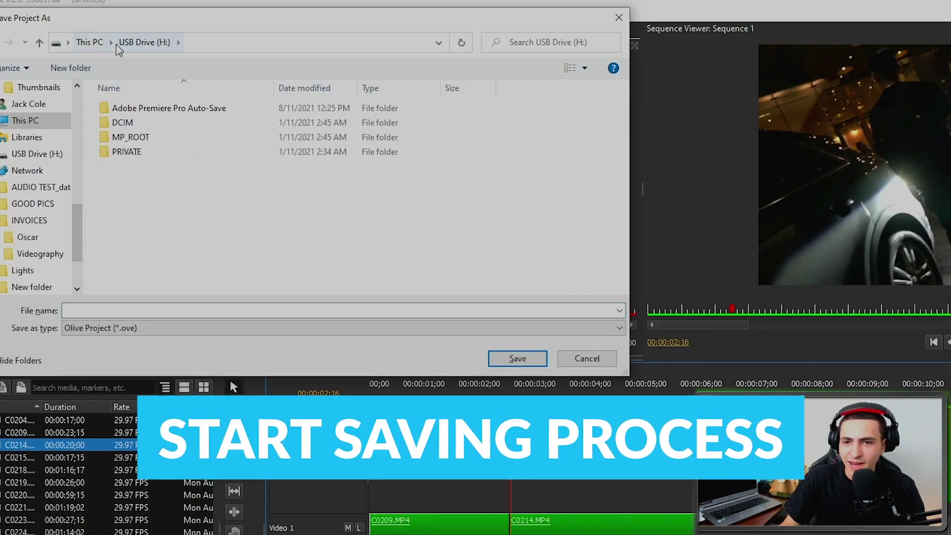
click(89, 41)
double_click(243, 266)
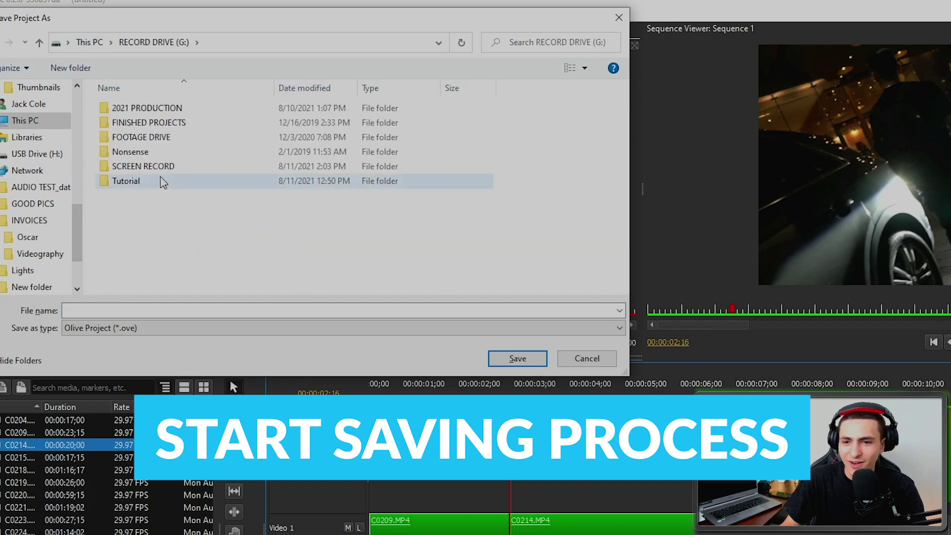
double_click(161, 182)
click(198, 310)
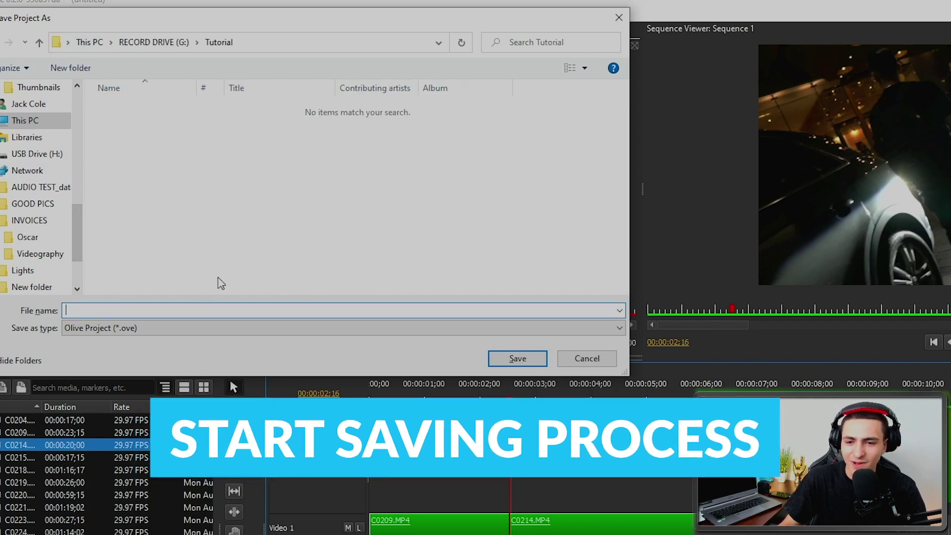
text(J)
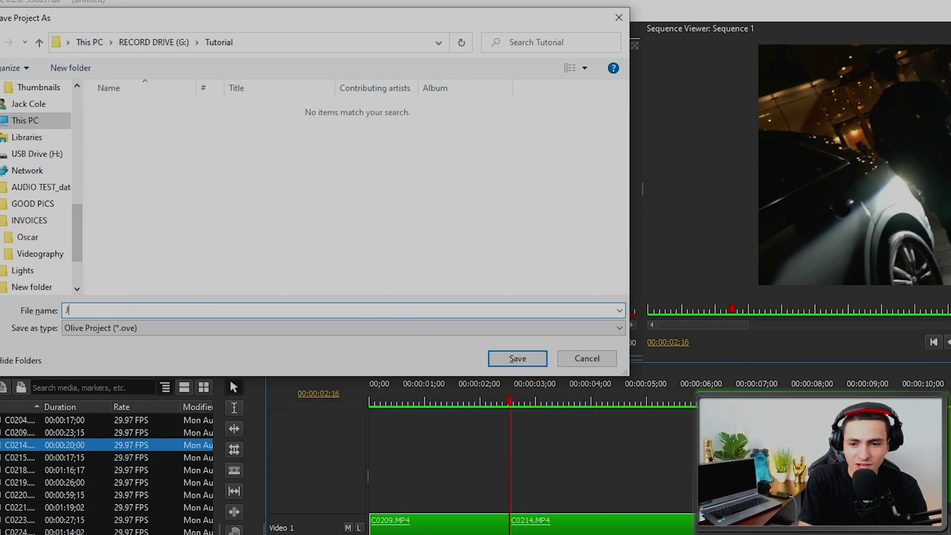
text(ust in Case of )
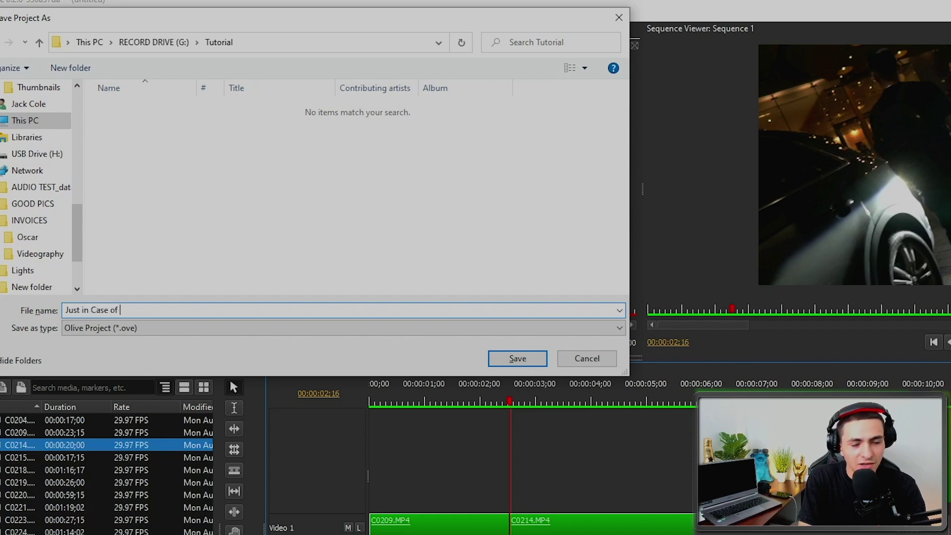
text(Crash u never know bro)
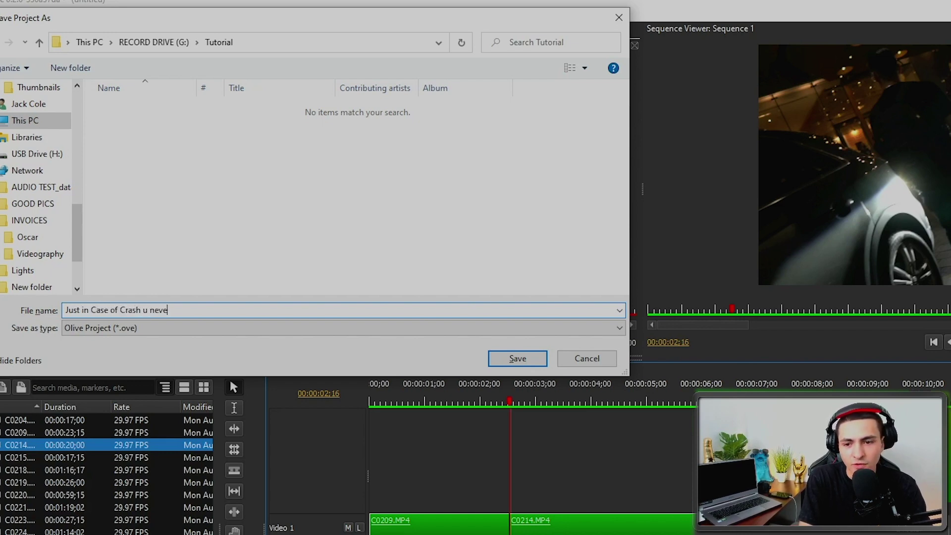
key(Return)
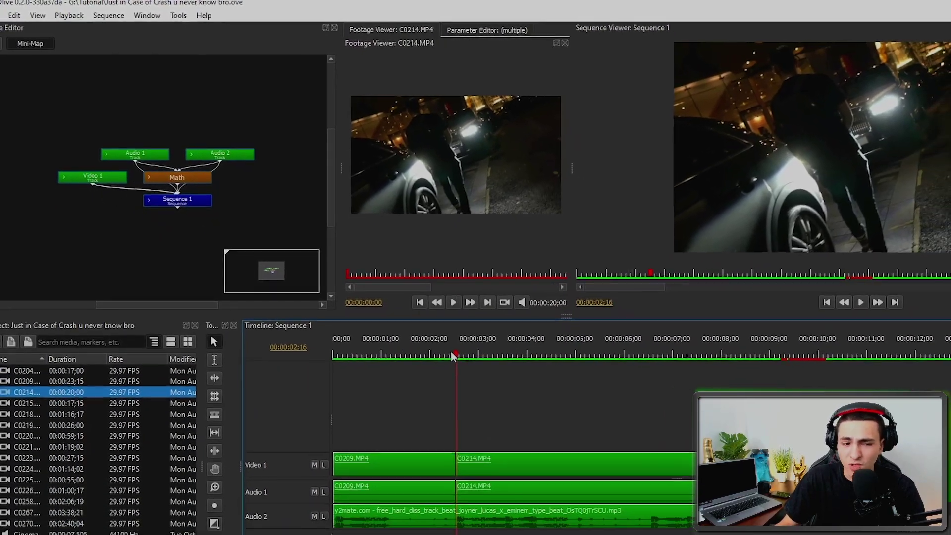
Step: Play the edit from the start and scrub through C0214.MP4 to 00:00:14;06 to review its footage
key(Home)
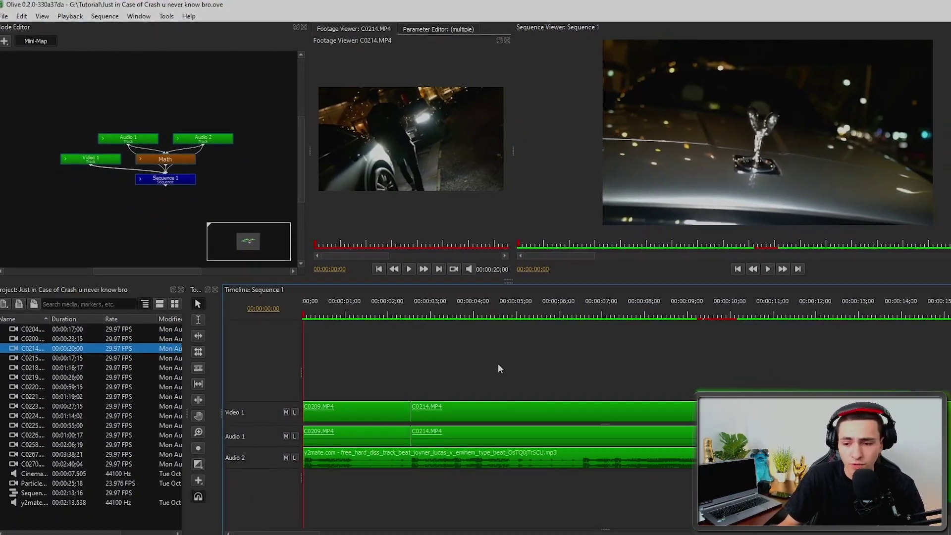
key(space)
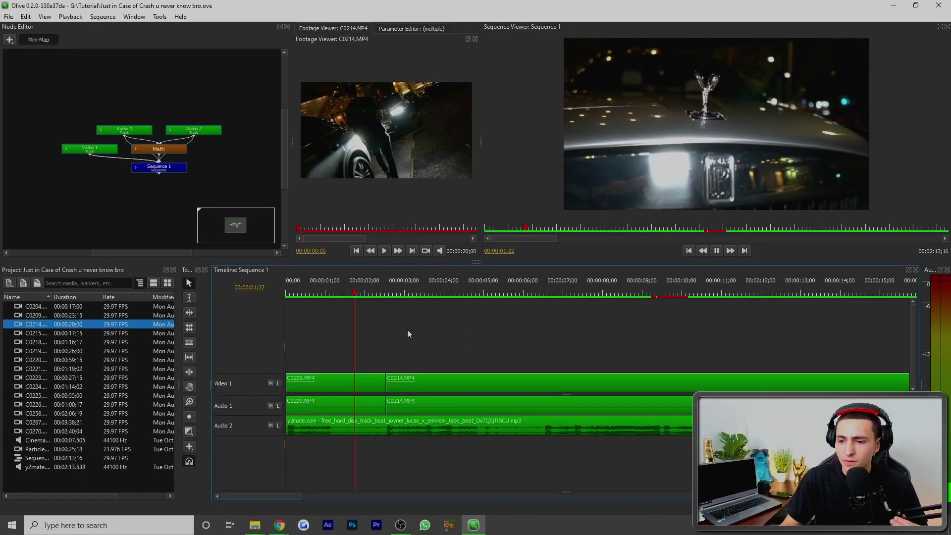
key(space)
drag(406, 297, 629, 312)
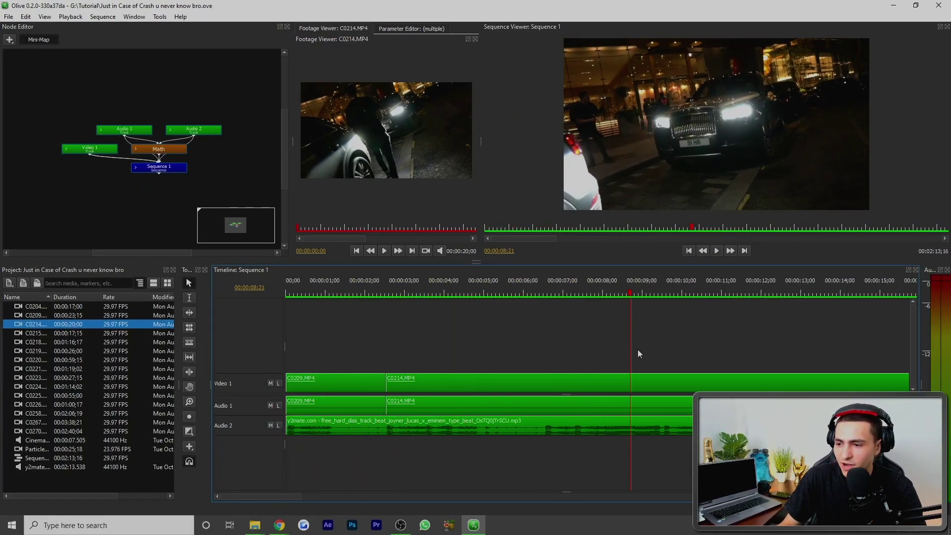
drag(291, 497, 322, 497)
drag(386, 295, 585, 305)
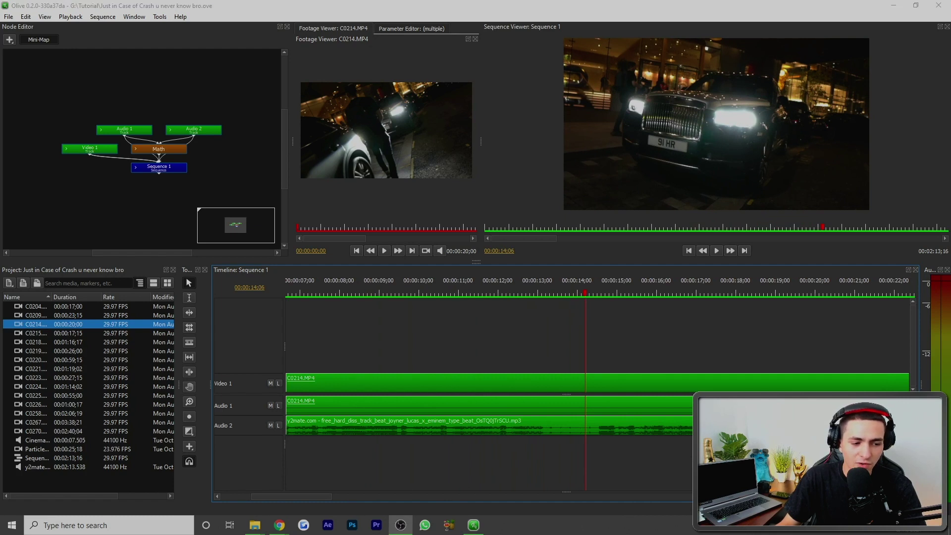
key(minus)
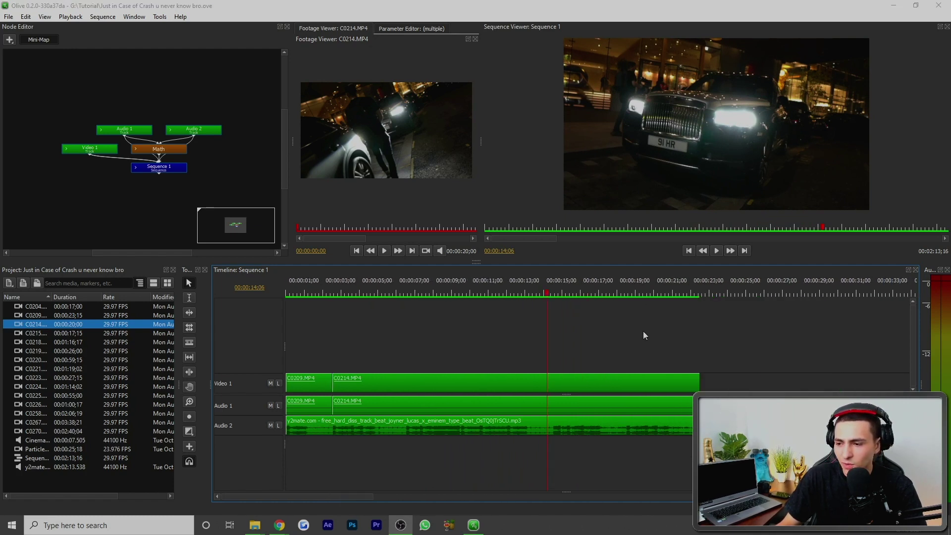
Step: Cut C0214.MP4 at 00:00:15;21, delete the part before the cut and move the remainder directly after C0209.MP4 on Video 1
click(575, 293)
key(c)
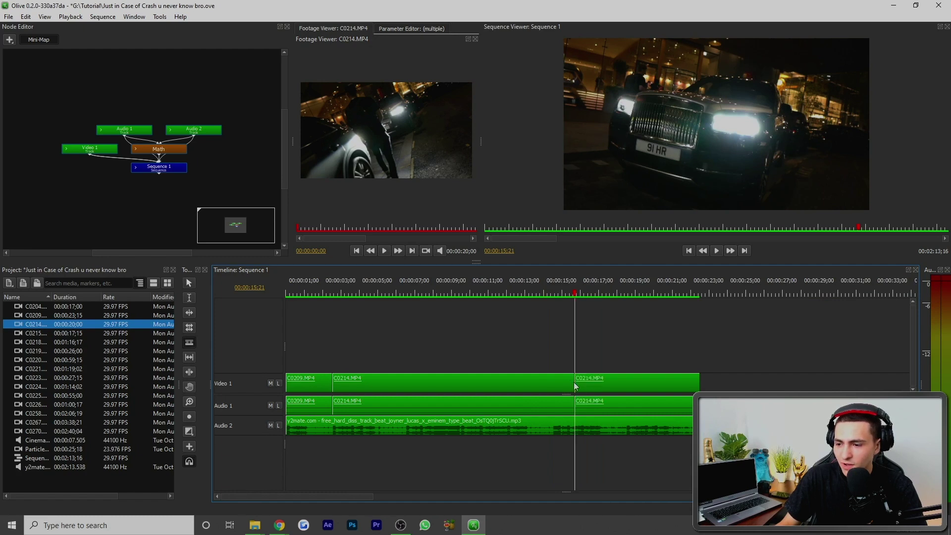
click(546, 379)
key(Delete)
drag(604, 381, 365, 385)
Step: Play the edit over the music, cut C0214.MP4 at 00:00:05;26 and delete the part after the cut
click(319, 292)
key(space)
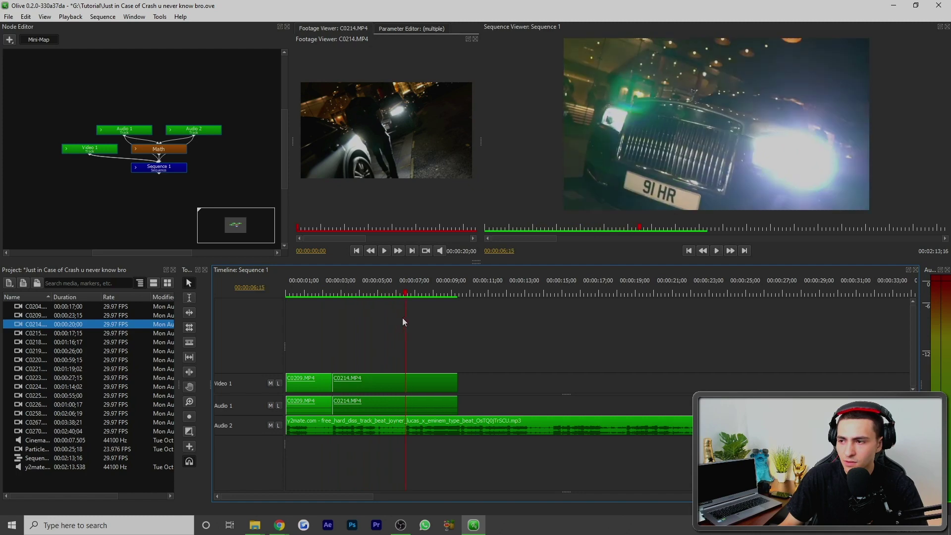
drag(404, 292, 394, 292)
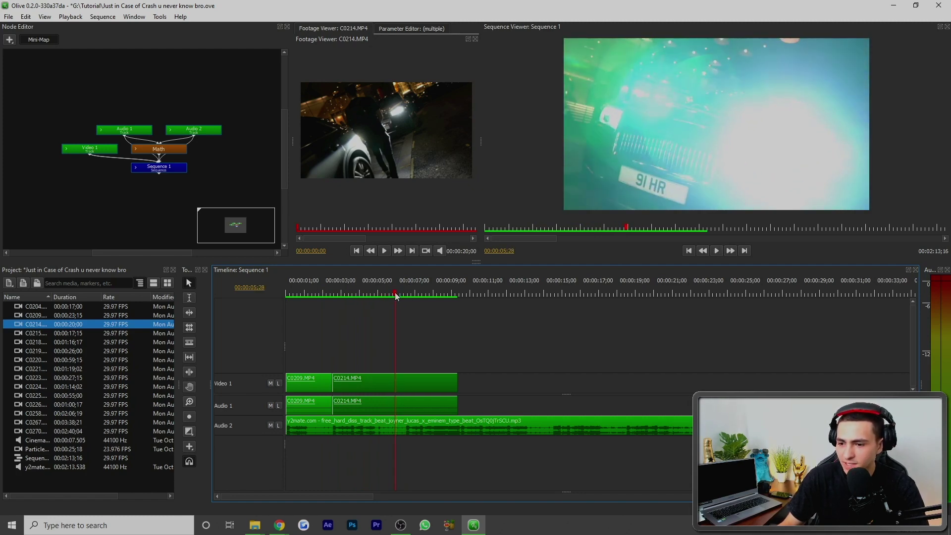
click(409, 386)
key(Delete)
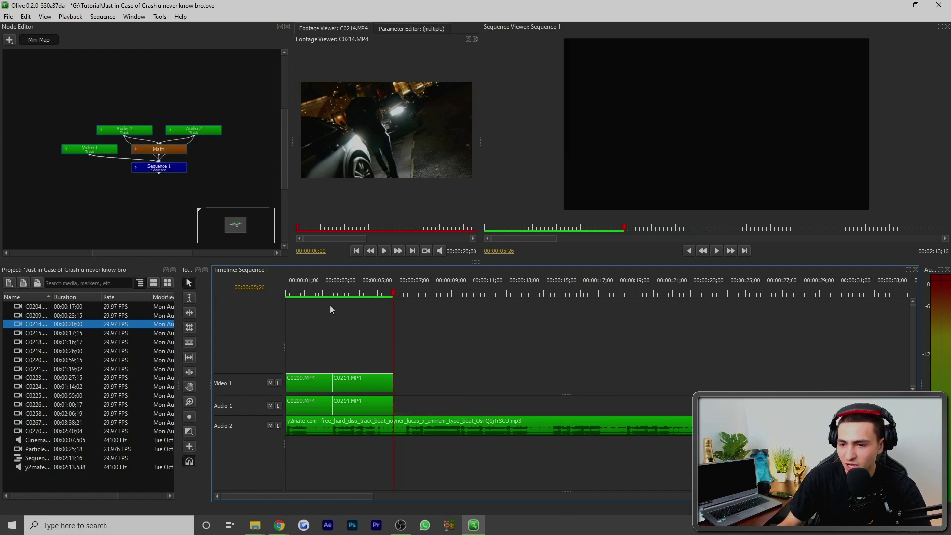
Step: Trim the start of C0214.MP4, move it back against C0209.MP4 so it ends at 00:00:03;17, and check it against the music
click(334, 287)
key(space)
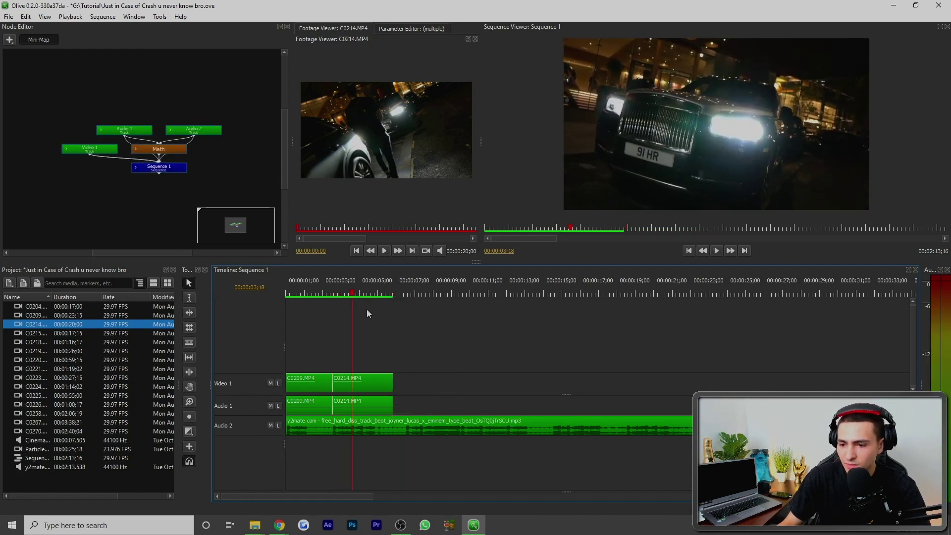
drag(339, 379, 364, 382)
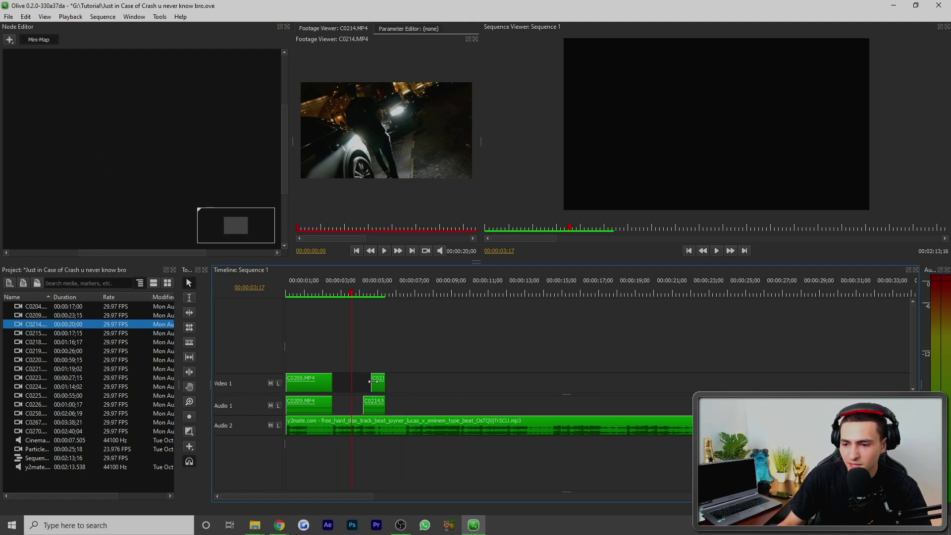
click(374, 384)
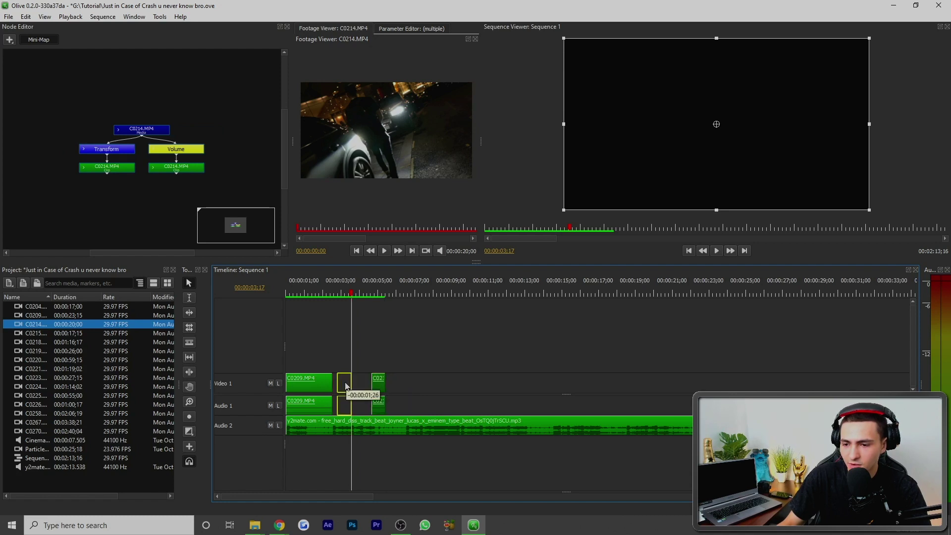
drag(345, 386, 341, 386)
key(Home)
key(space)
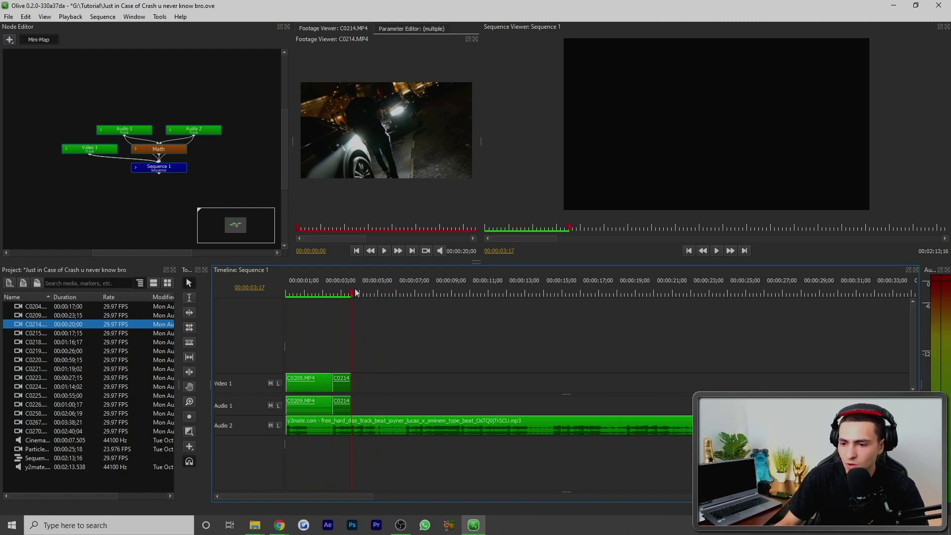
Step: Add C0215.MP4 on Video 1 directly after C0214.MP4 at 00:00:03;17 and save the project
click(21, 333)
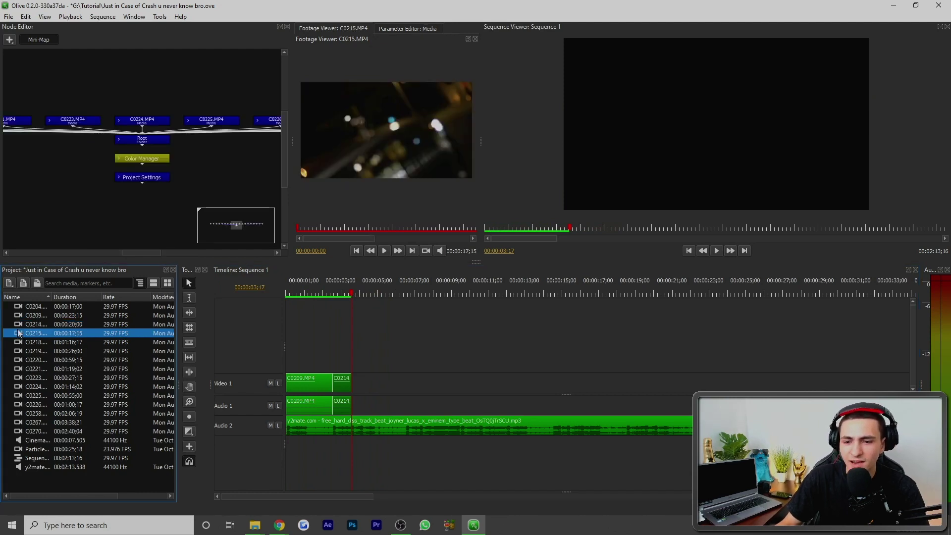
drag(92, 347, 384, 392)
key(ctrl+s)
Step: Scrub through C0215.MP4, cut it at 00:00:17;28 and delete the part after the cut
click(369, 294)
drag(375, 294, 614, 301)
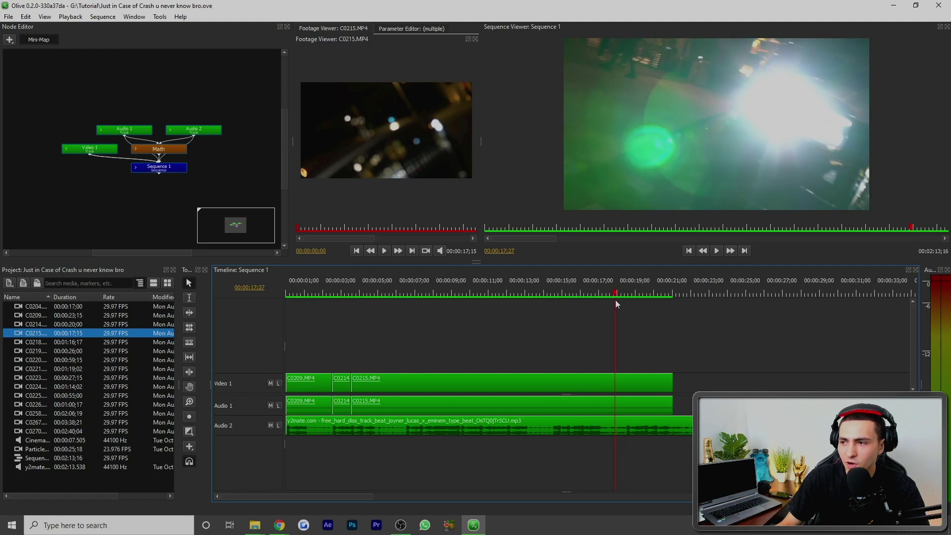
drag(616, 300, 617, 380)
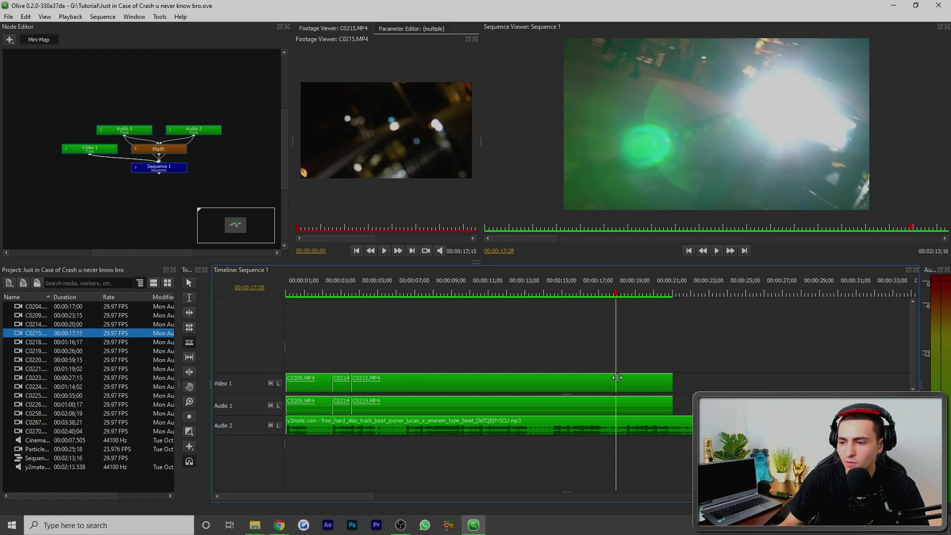
click(631, 380)
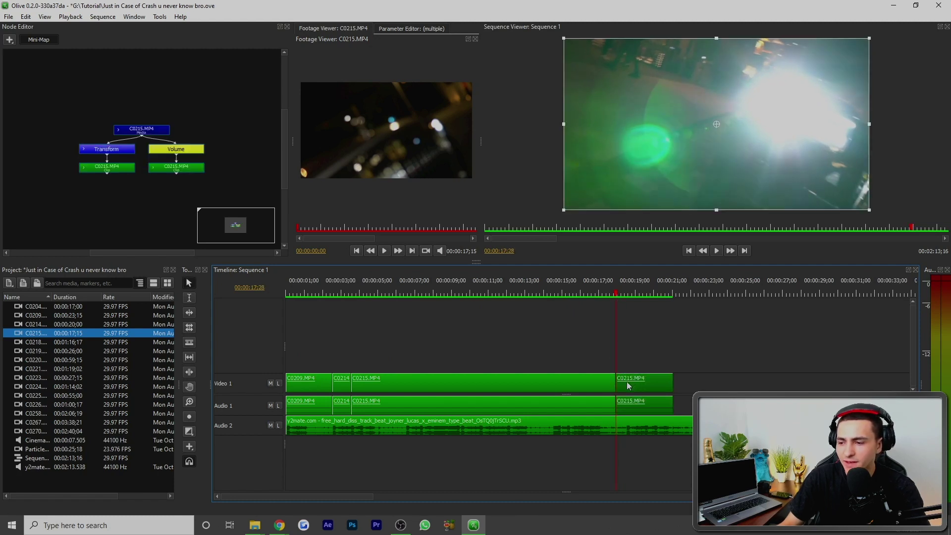
key(Delete)
Step: Check the speed setting in the properties of the C0215.MP4 clip
click(503, 379)
right_click(502, 376)
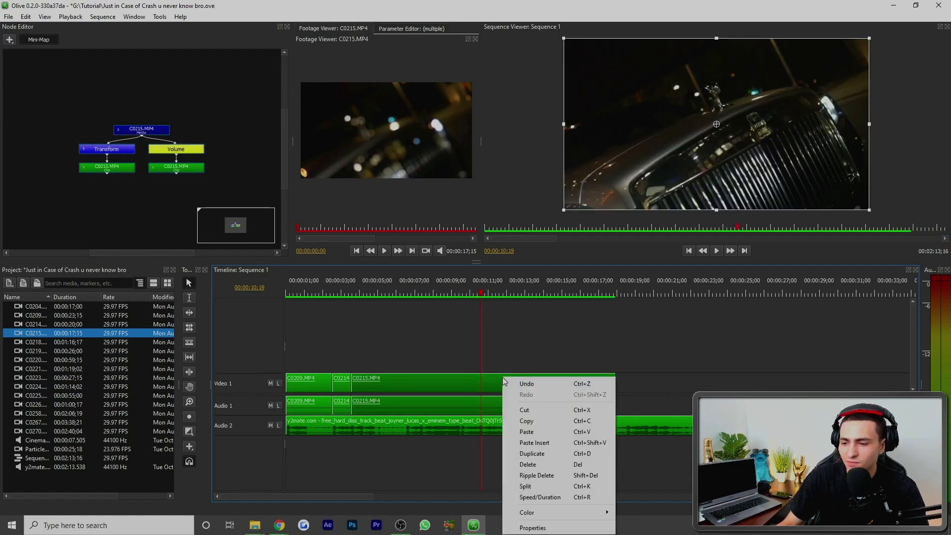
click(537, 531)
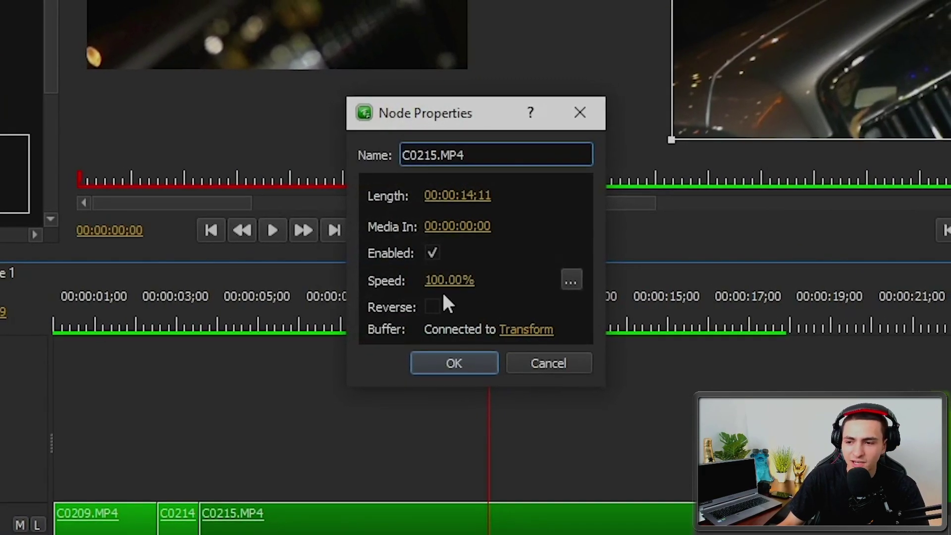
click(457, 285)
click(452, 357)
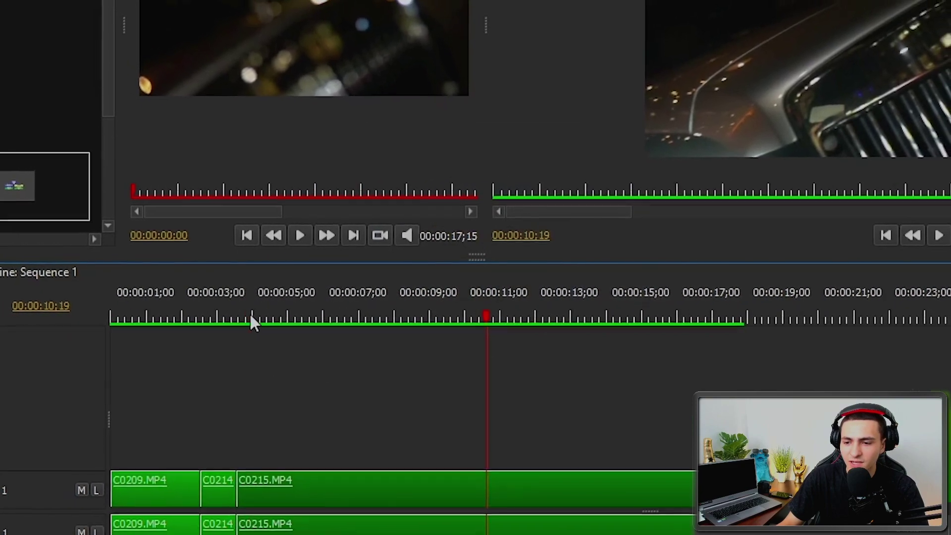
Step: Play from C0214.MP4 to find the next beat, cut C0215.MP4 at 00:00:05;01 and delete everything after the cut
click(230, 322)
click(245, 314)
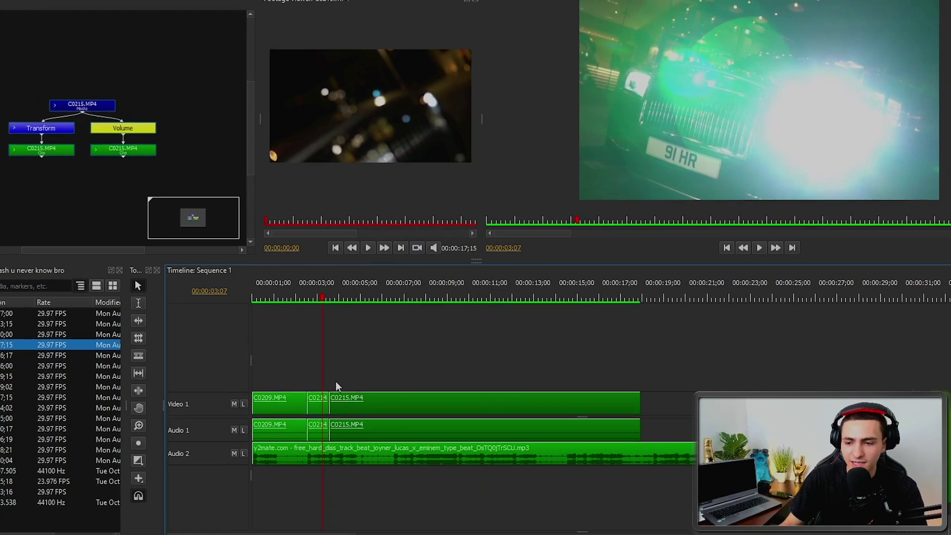
click(324, 316)
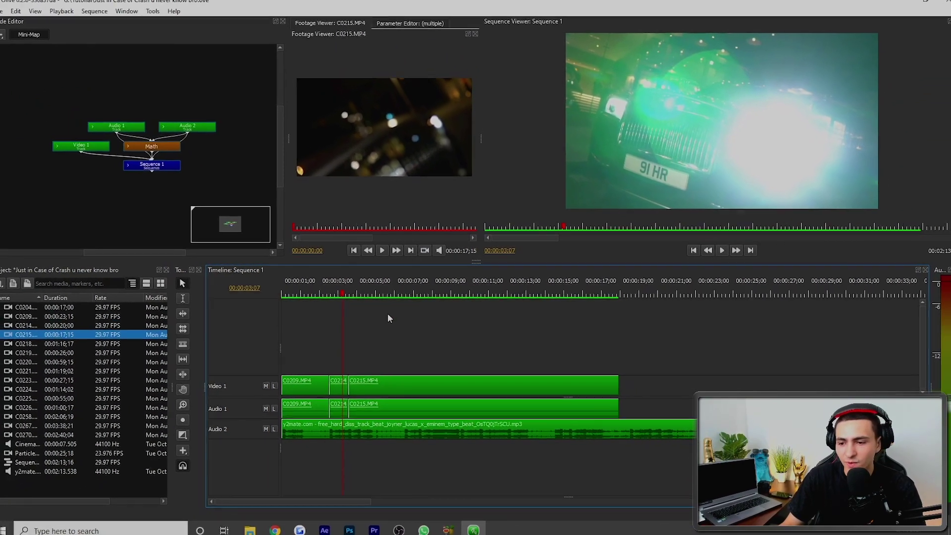
key(space)
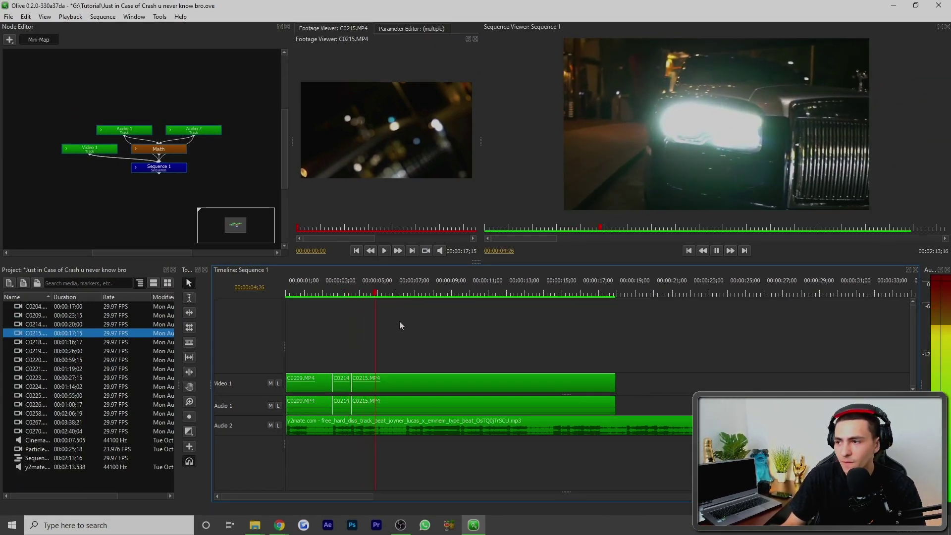
key(space)
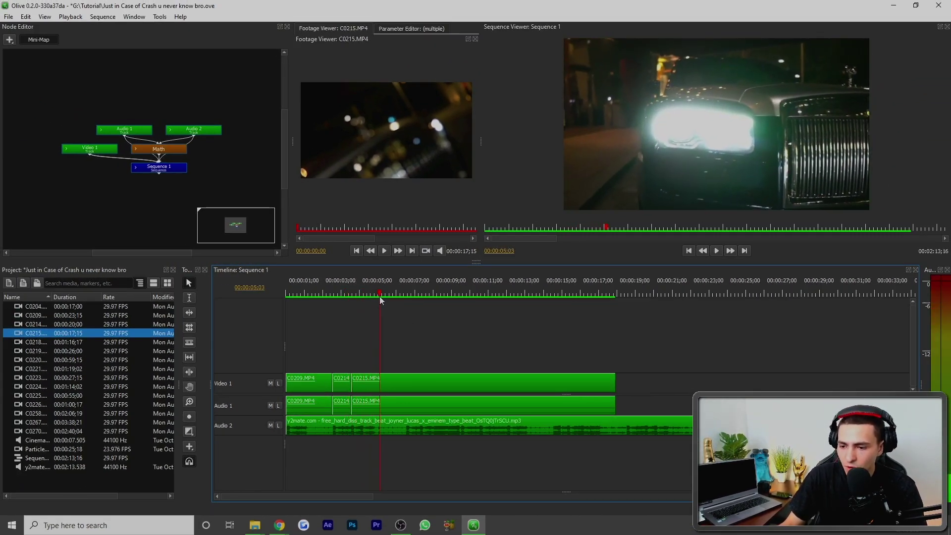
click(378, 296)
click(386, 384)
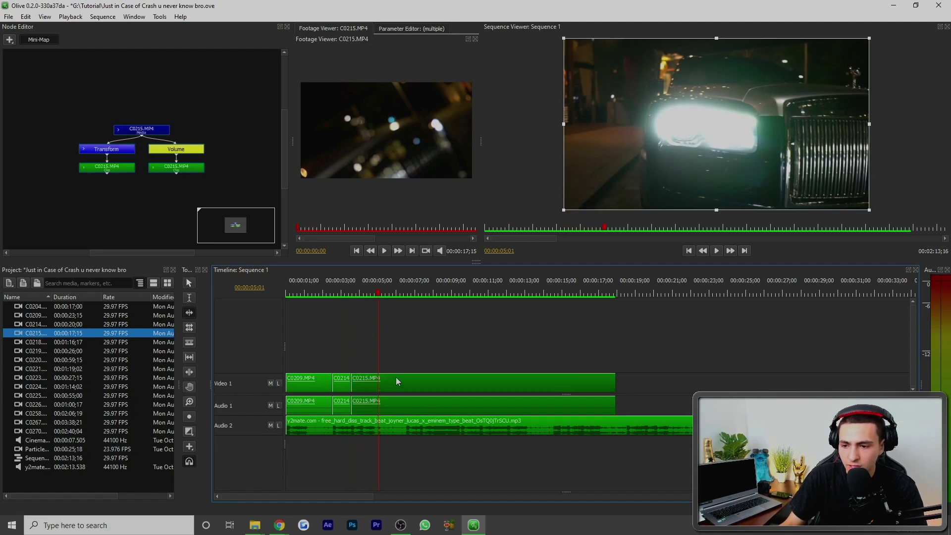
key(c)
click(384, 375)
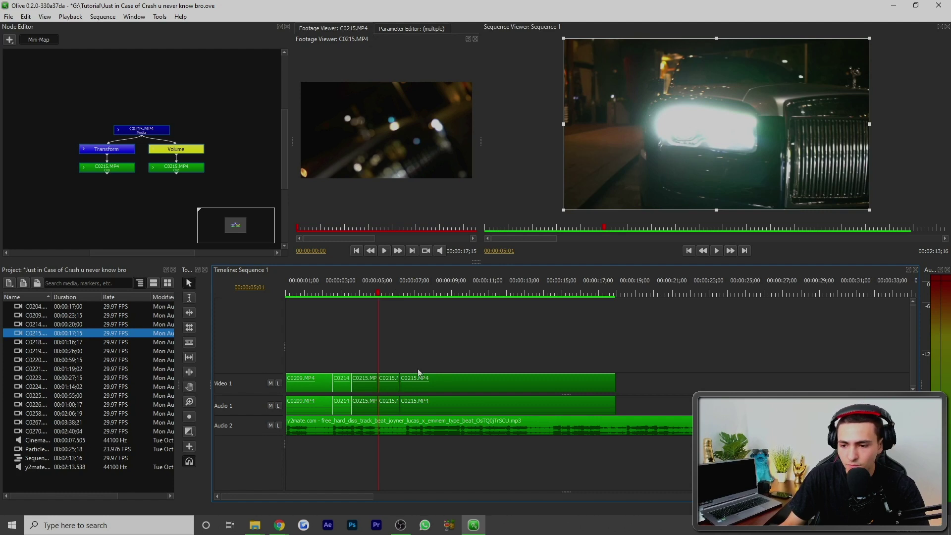
drag(425, 367, 396, 385)
key(Delete)
Step: Play the edit from the start and adjust C0215.MP4 so it runs from 00:00:03;17 to about 00:00:05;12
key(Home)
key(space)
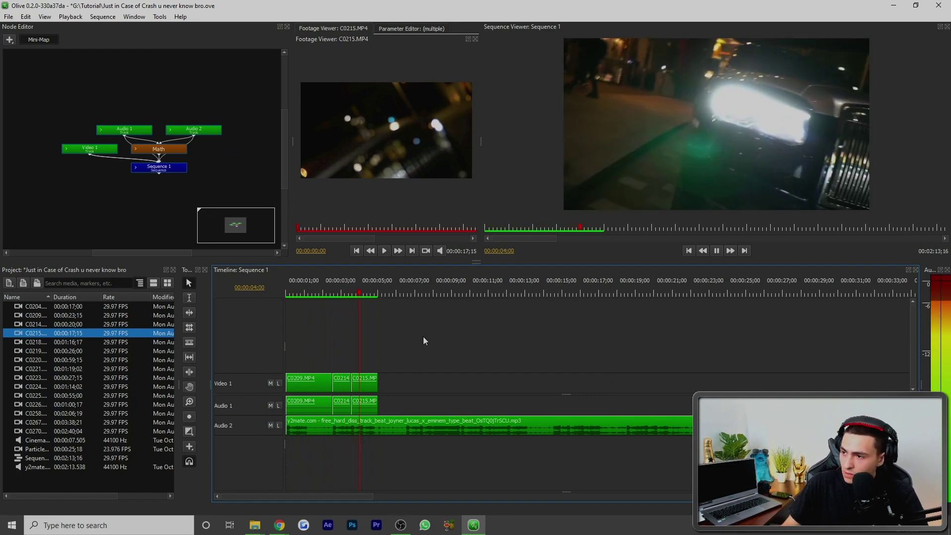
key(space)
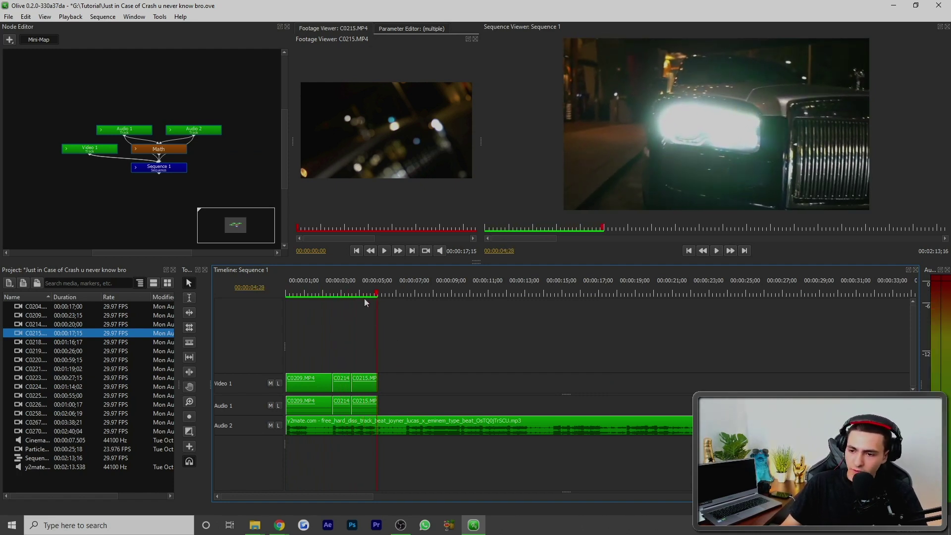
click(351, 293)
drag(365, 389, 359, 388)
click(359, 389)
click(368, 335)
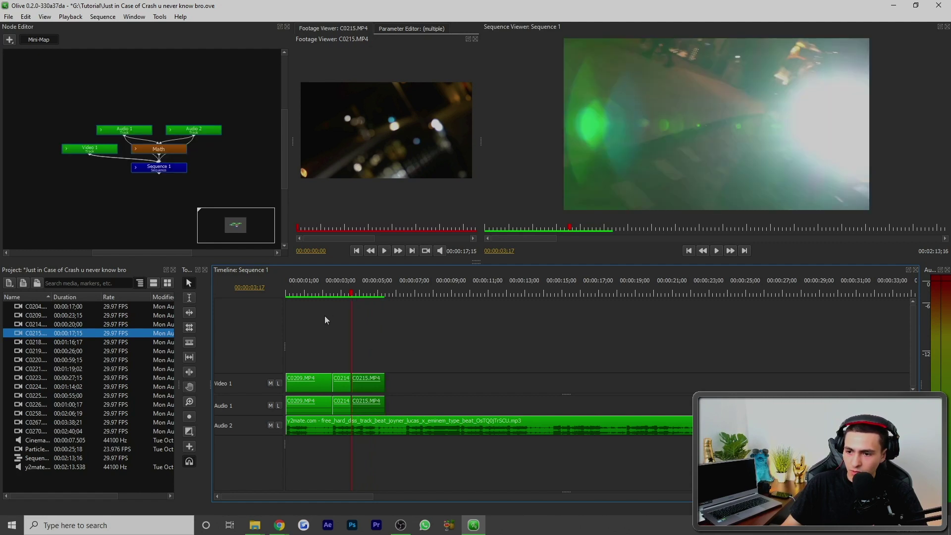
Step: Play the edit from the start to check the beat, and trim the end of C0215.MP4 to 00:00:05;01
key(Home)
key(space)
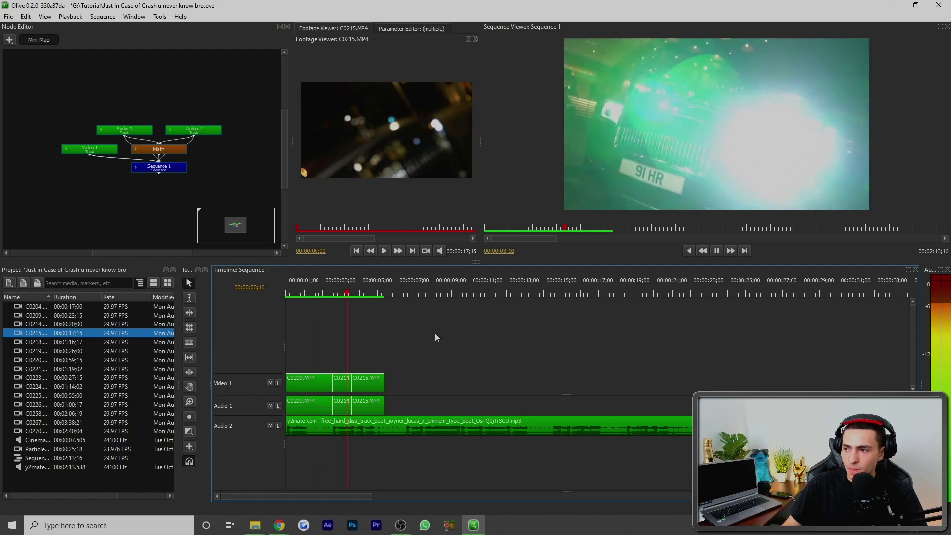
key(space)
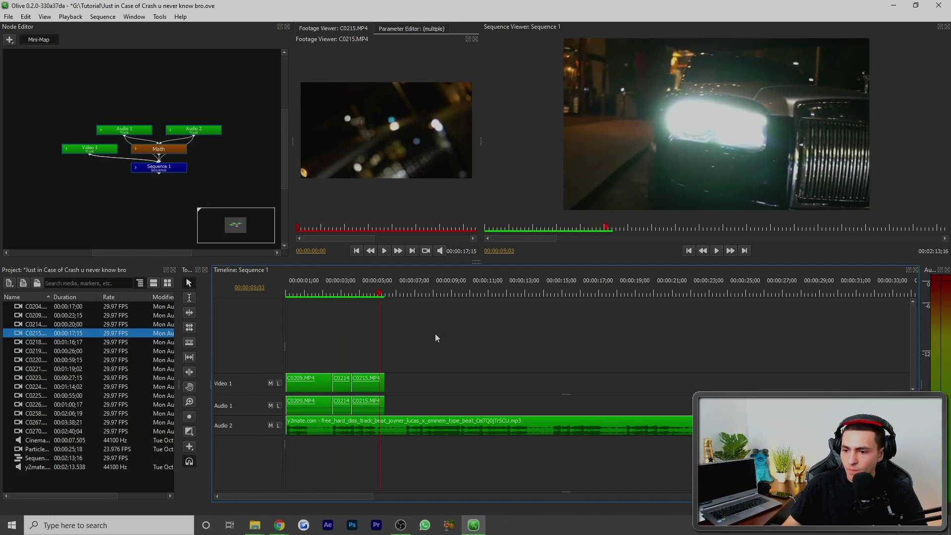
key(Left)
key(Left)
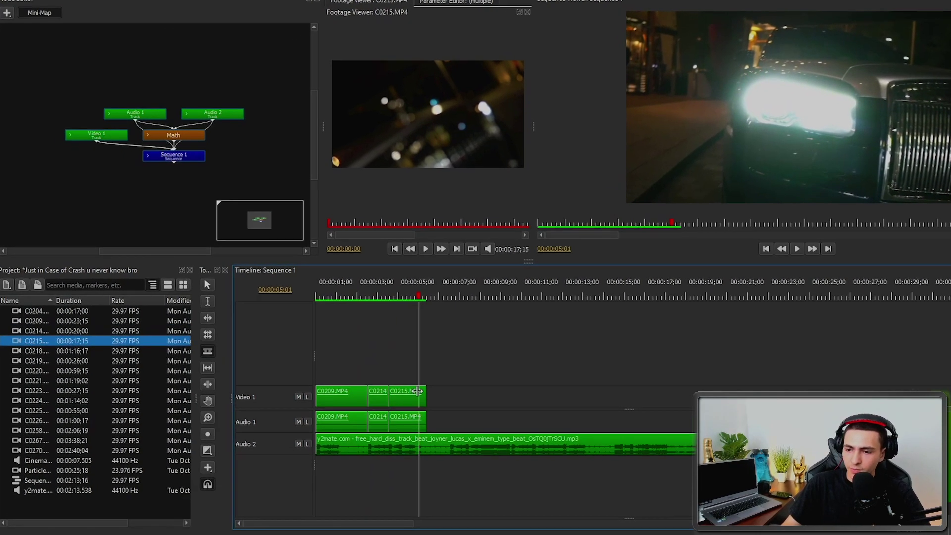
Step: Preview C0218.MP4 and C0204.MP4 from the project footage, scrubbing C0204.MP4 to 00:00:05;07
click(20, 349)
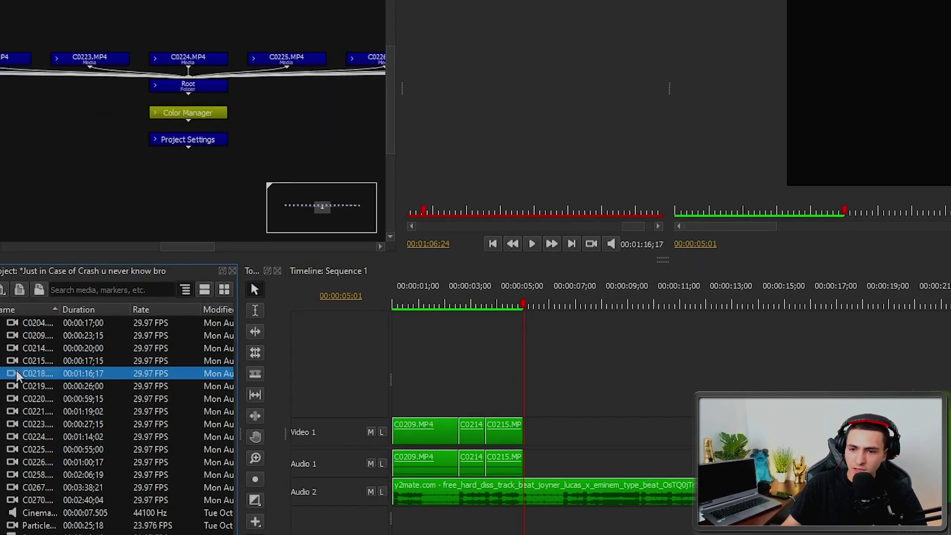
click(16, 324)
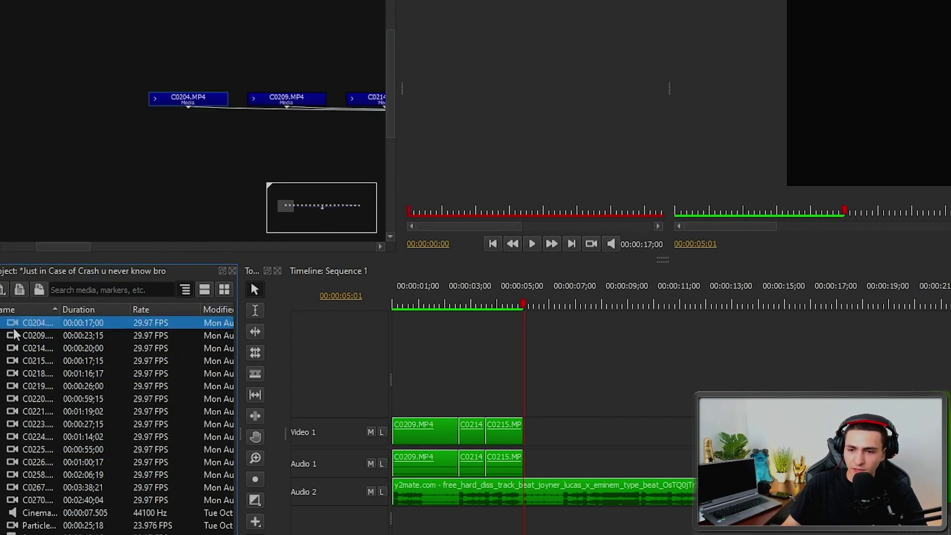
drag(465, 211, 584, 214)
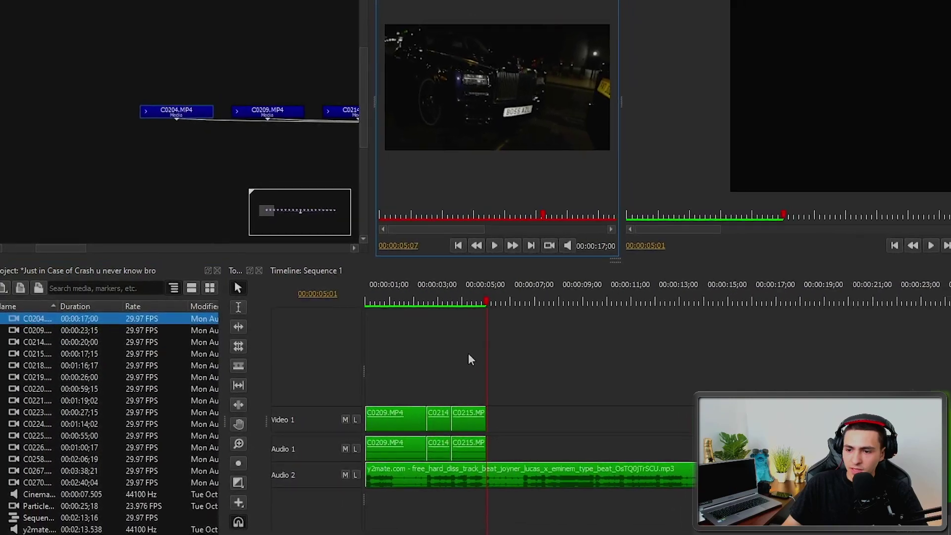
Step: Save the project and play the sequence from the start to check the three clips against the music
drag(466, 301, 365, 302)
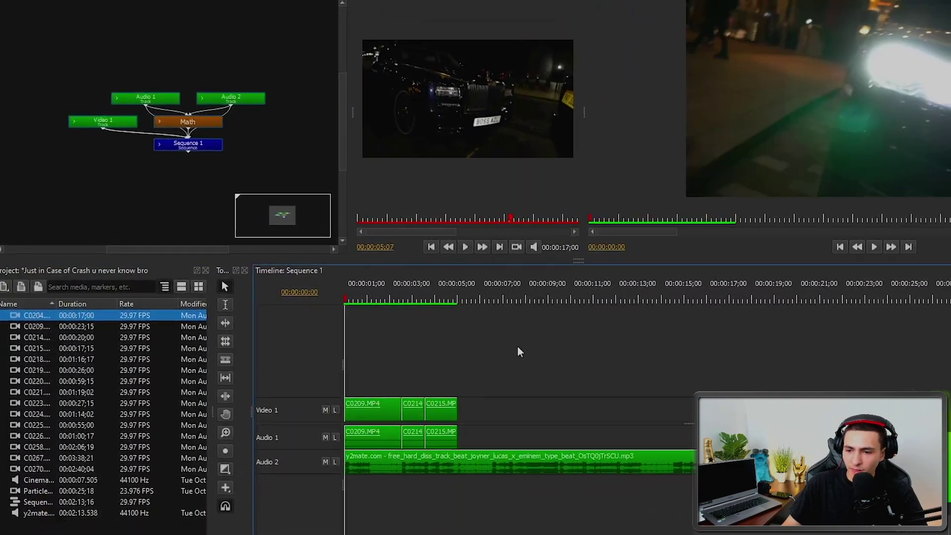
key(ctrl+s)
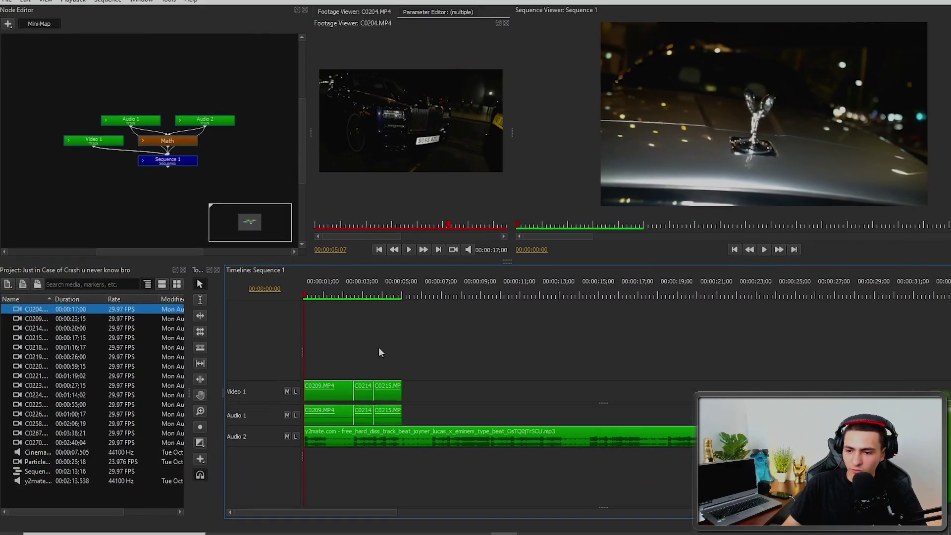
key(space)
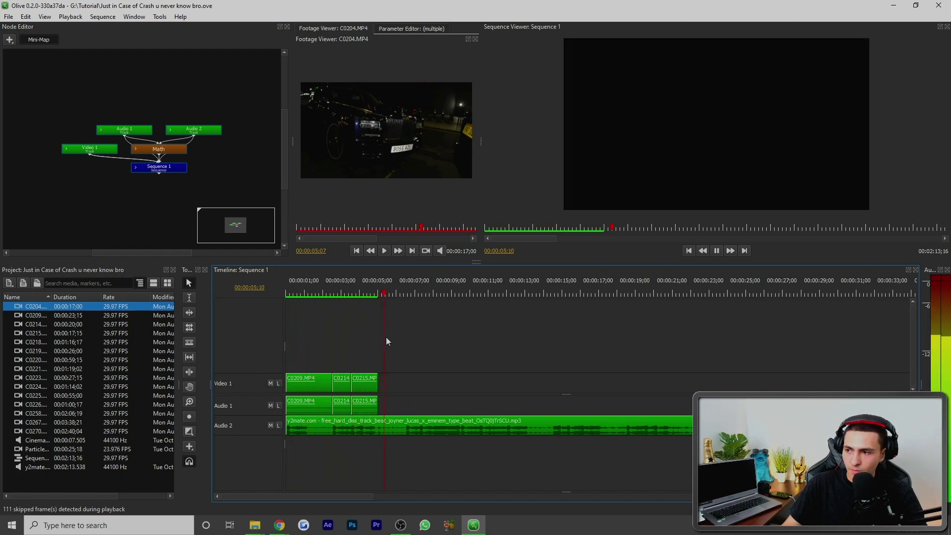
Step: Extend the end of C0215.MP4 by 00:00:01;17 and play the extended part against the music
click(376, 286)
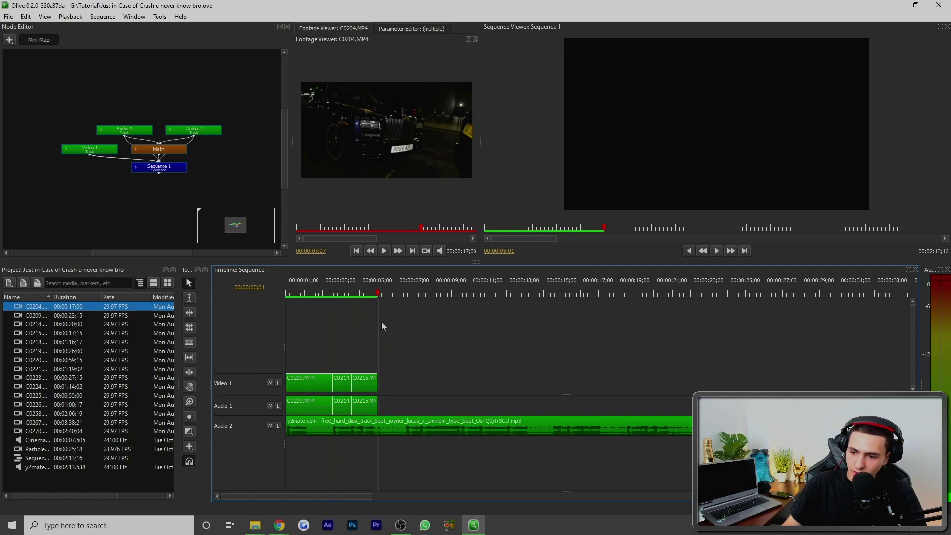
click(376, 378)
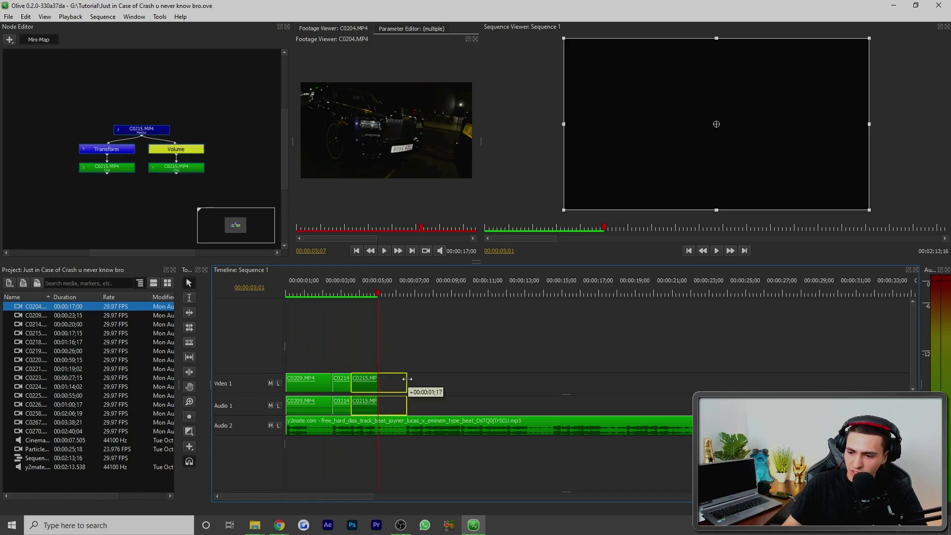
click(408, 360)
key(space)
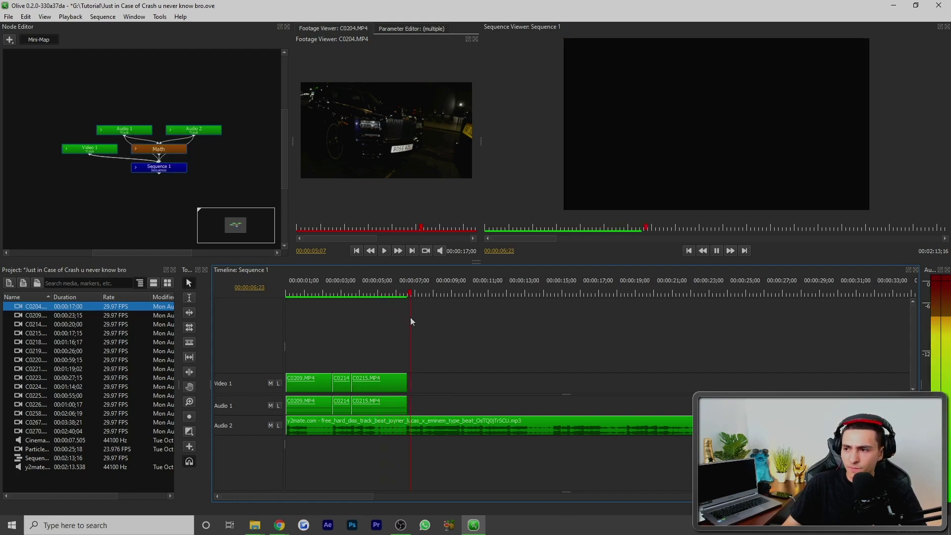
Step: Trim the end of C0215.MP4 to 00:00:06;16
click(407, 294)
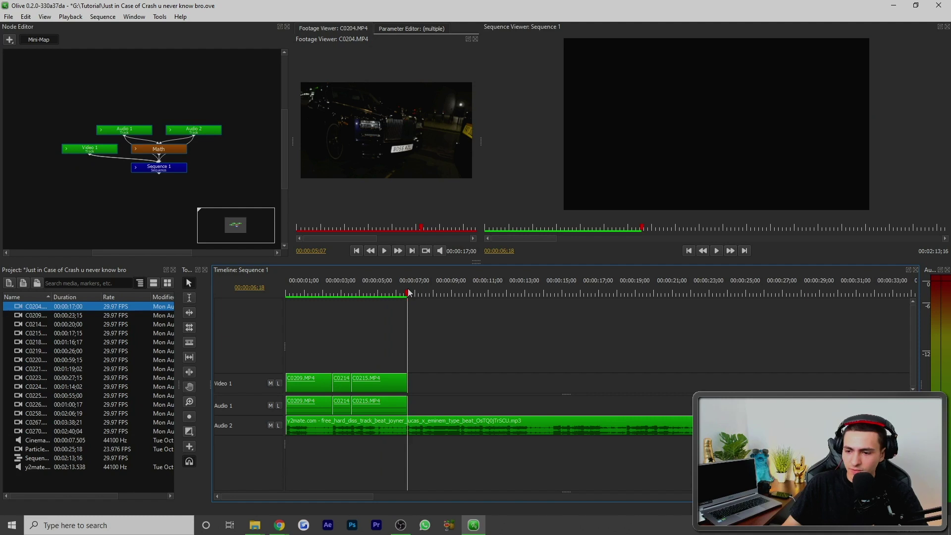
click(406, 292)
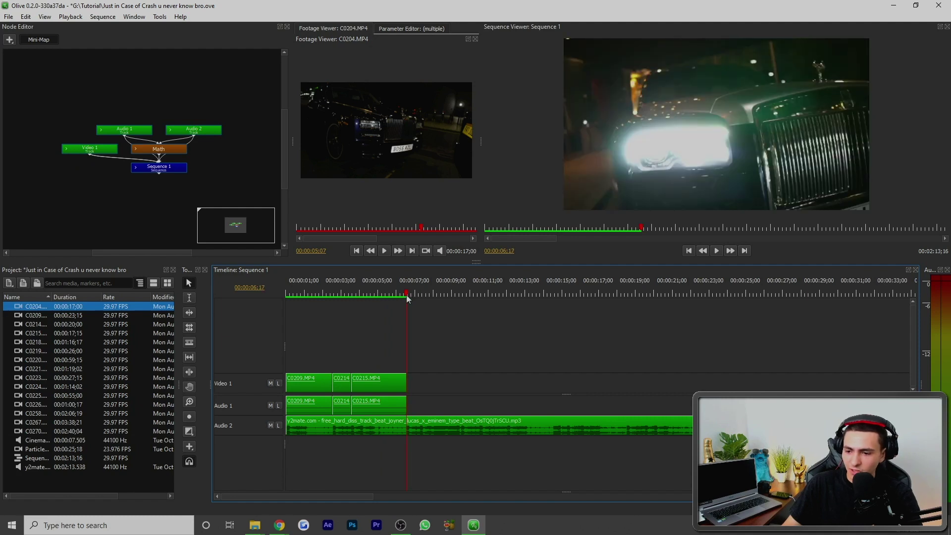
click(408, 379)
drag(406, 379, 406, 379)
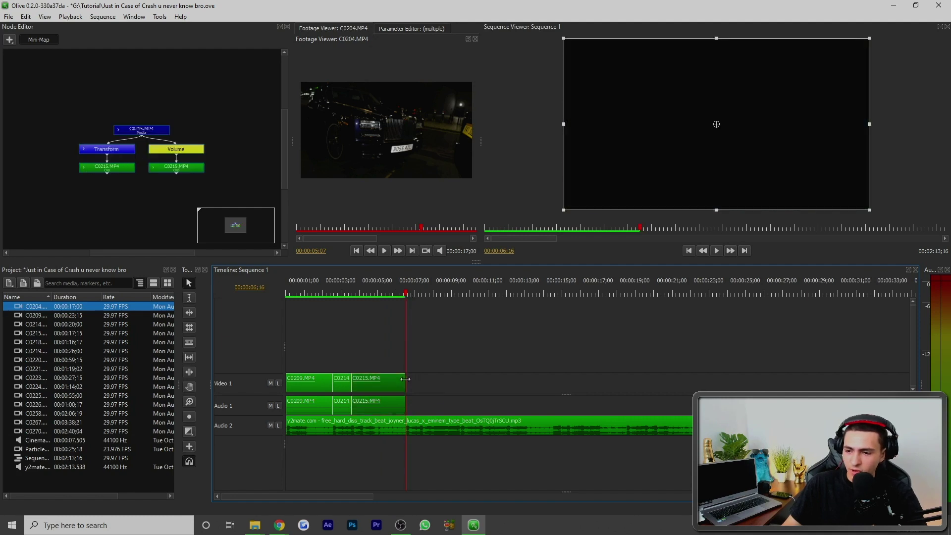
Step: Place C0218.MP4 from the project footage directly after C0215.MP4 on Video 1
click(22, 336)
click(22, 342)
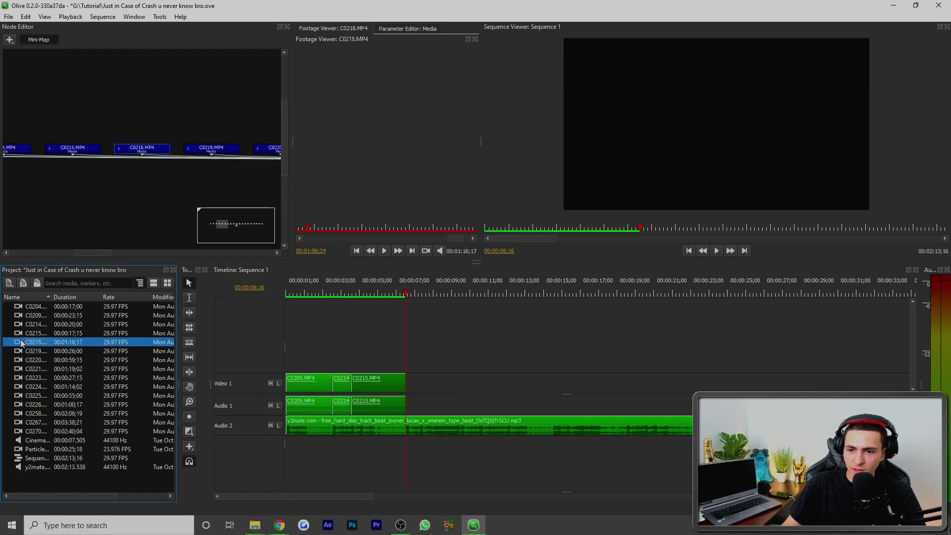
mouse_move(429, 386)
mouse_down()
mouse_move(457, 391)
mouse_move(438, 391)
mouse_up()
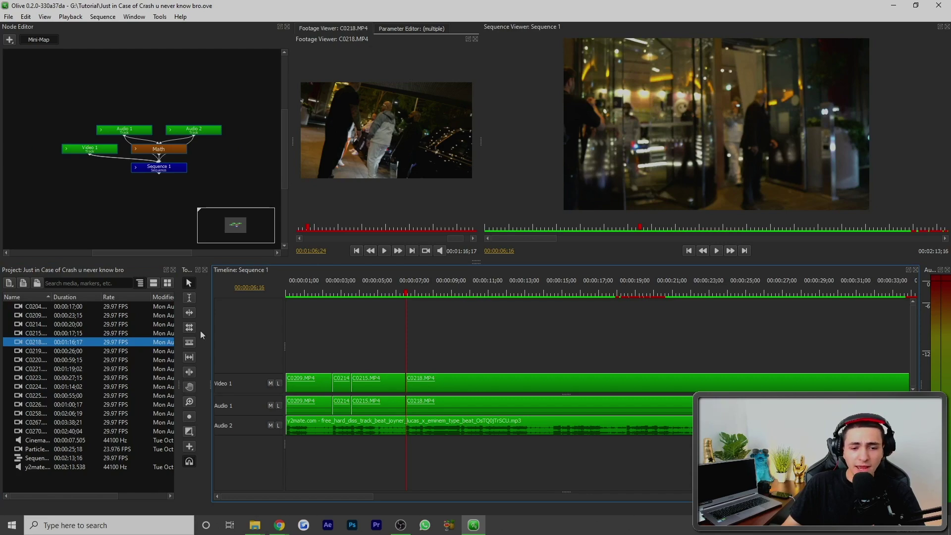
Step: Split C0218.MP4 at 00:00:25;07, delete the part before the cut and move the remainder up against C0215.MP4
drag(412, 295, 646, 308)
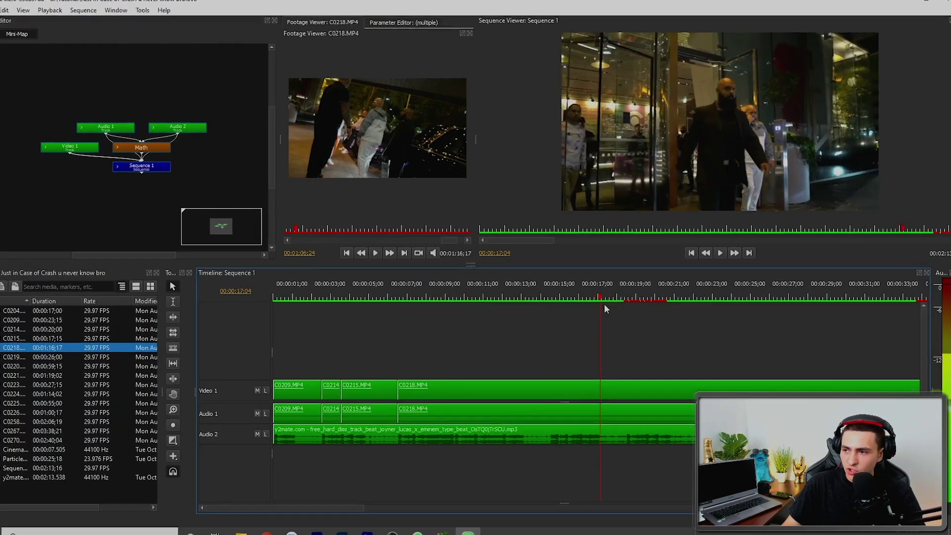
scroll(417, 445, down, 3)
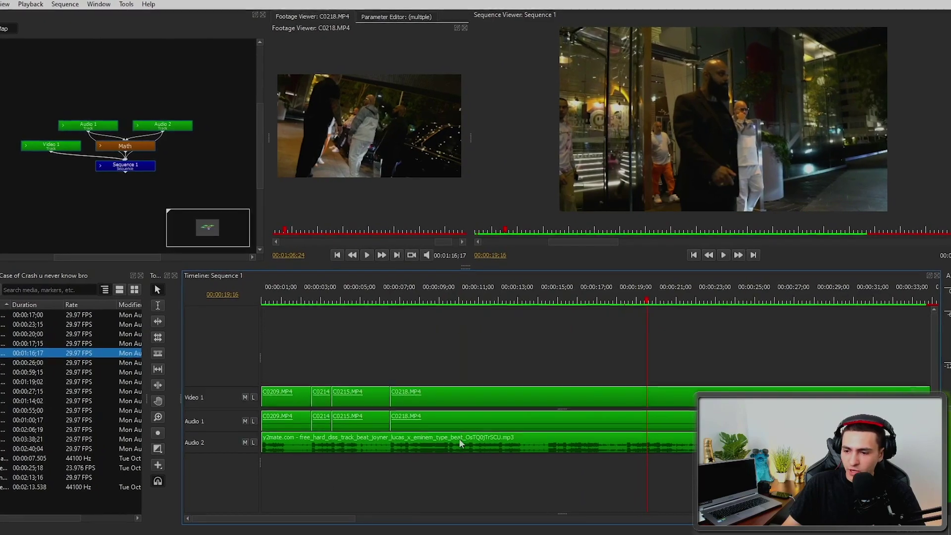
scroll(477, 384, down, 3)
mouse_move(352, 298)
mouse_down()
mouse_move(374, 301)
mouse_move(364, 311)
mouse_up()
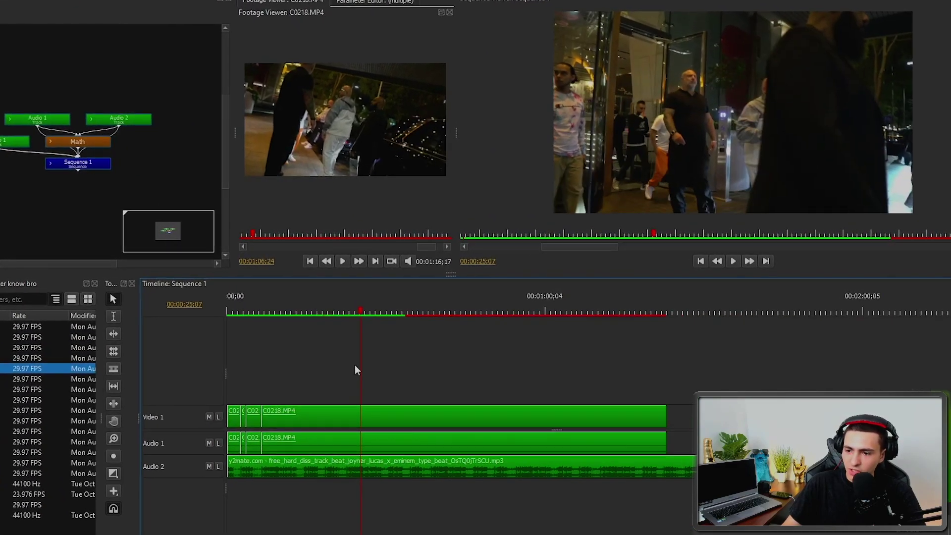
key(ctrl+k)
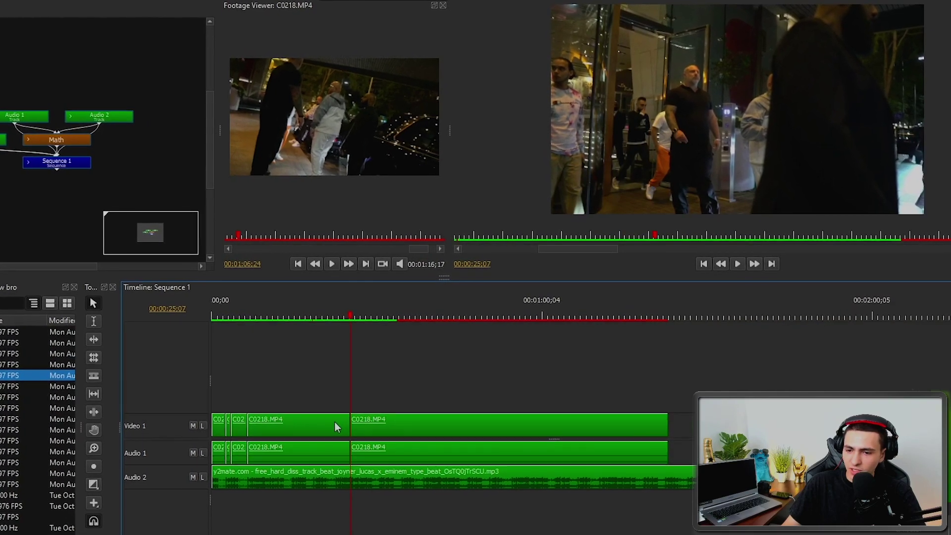
click(334, 427)
key(Delete)
drag(377, 430, 270, 435)
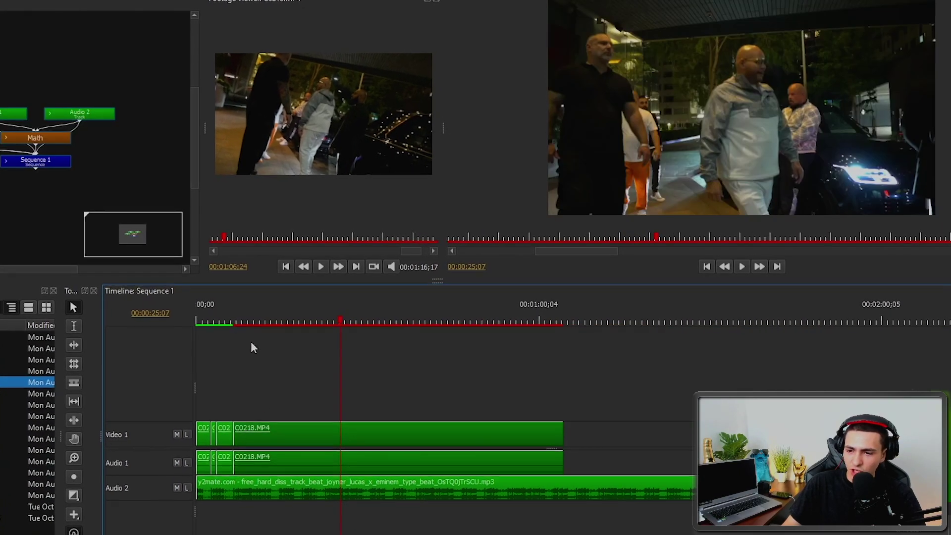
Step: Play the edit from the start, split C0218.MP4 at 00:00:09;08 on the beat and delete the rest
key(Home)
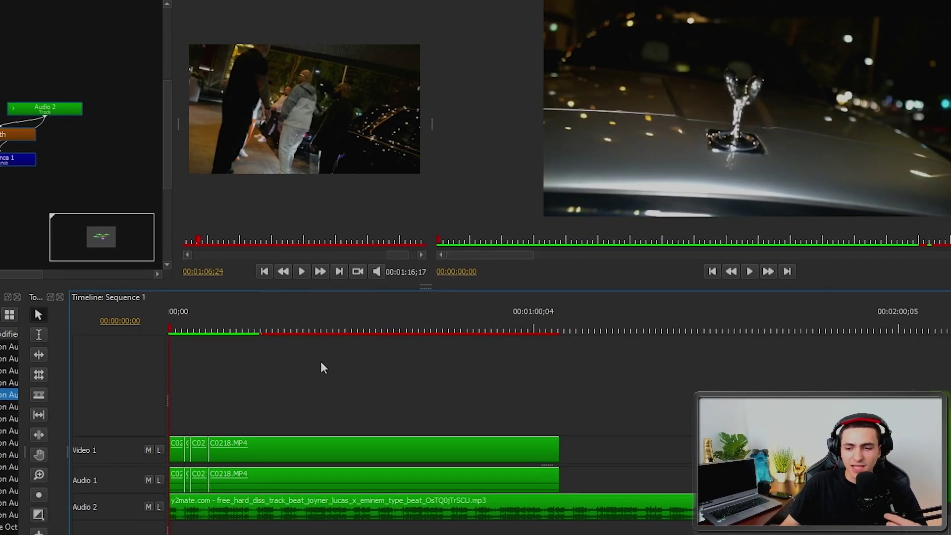
key(space)
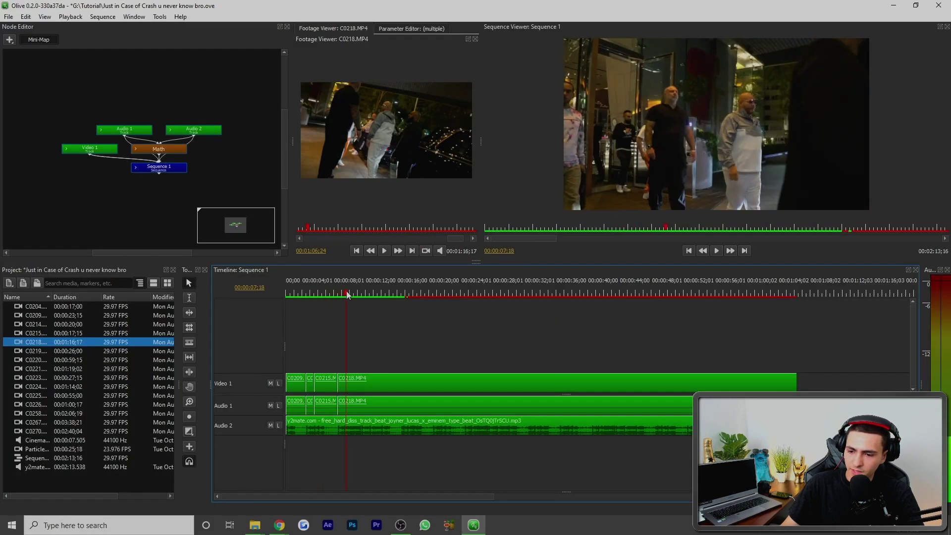
click(254, 337)
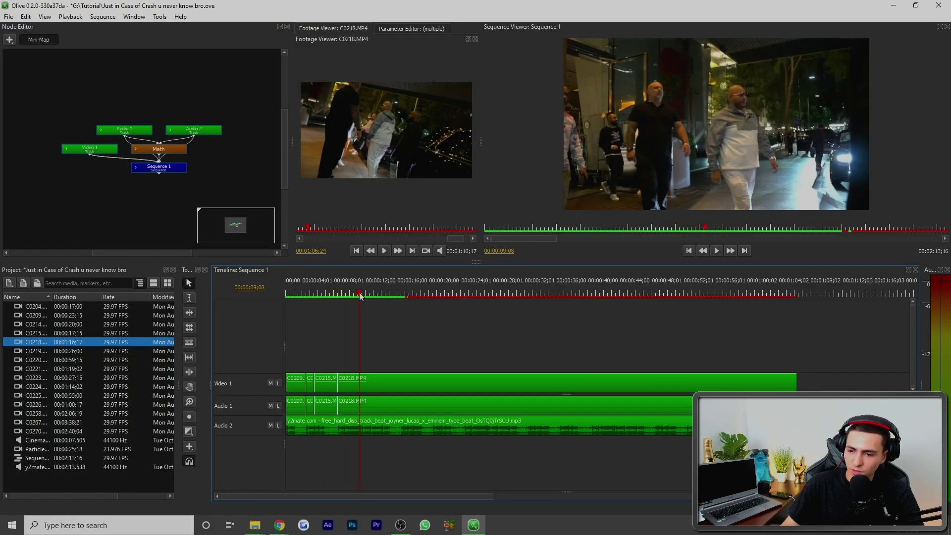
click(361, 379)
click(410, 378)
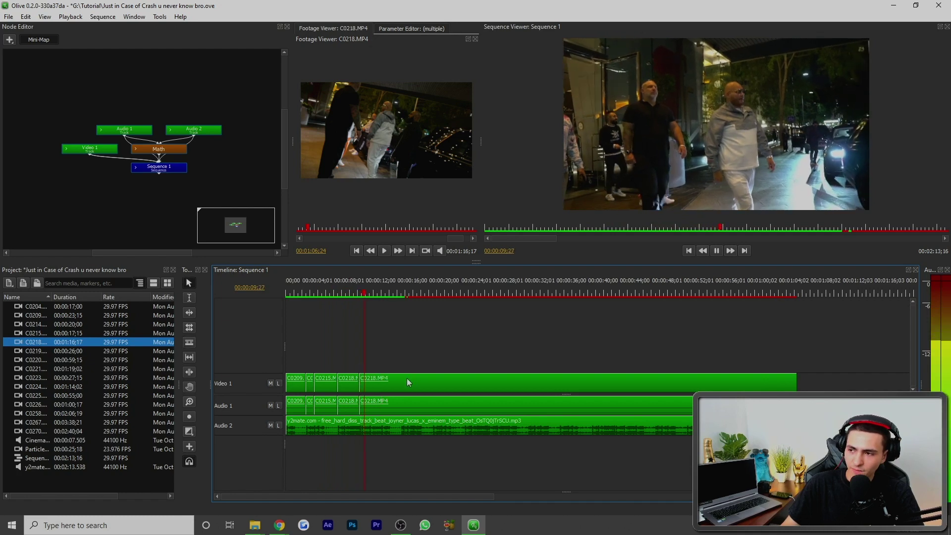
key(Delete)
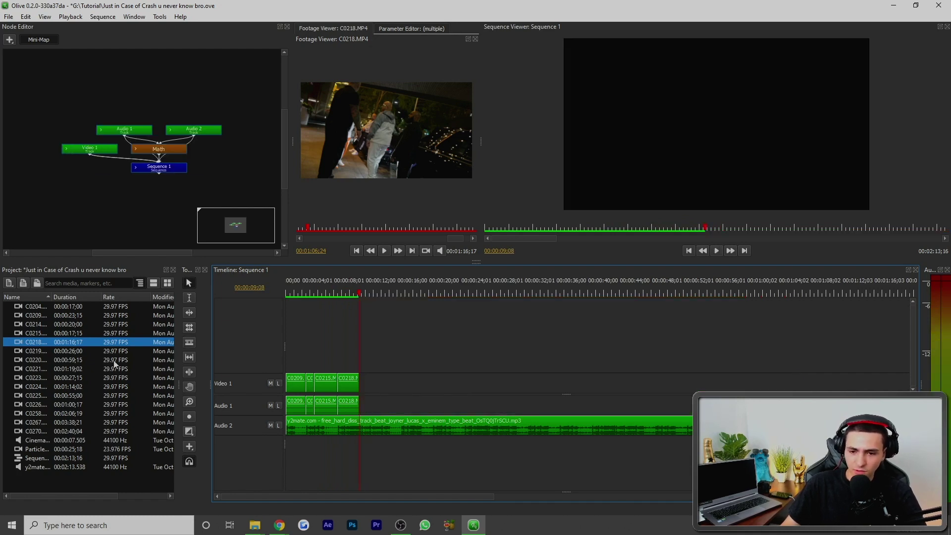
Step: Place C0219.MP4 after C0218.MP4 at 00:00:09;08 and shorten it by removing its opening section
click(20, 352)
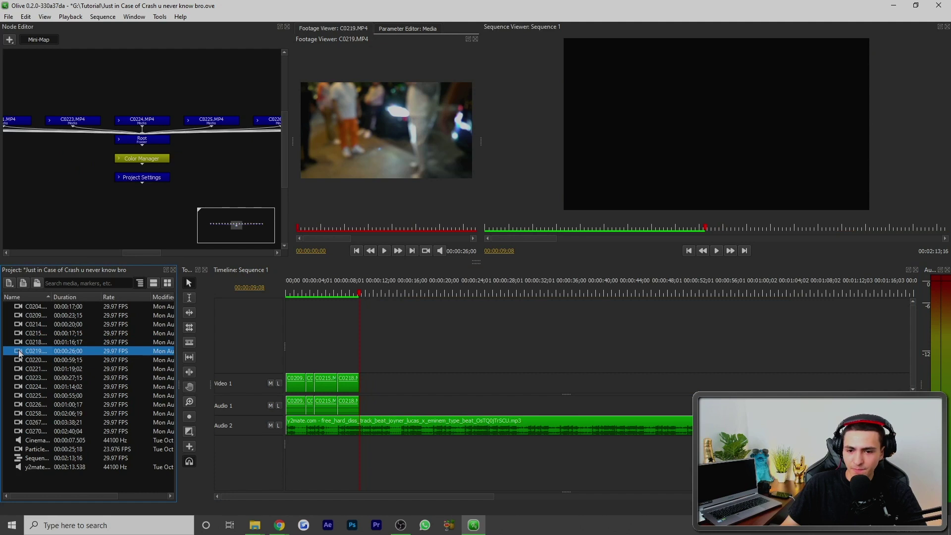
drag(24, 352, 387, 385)
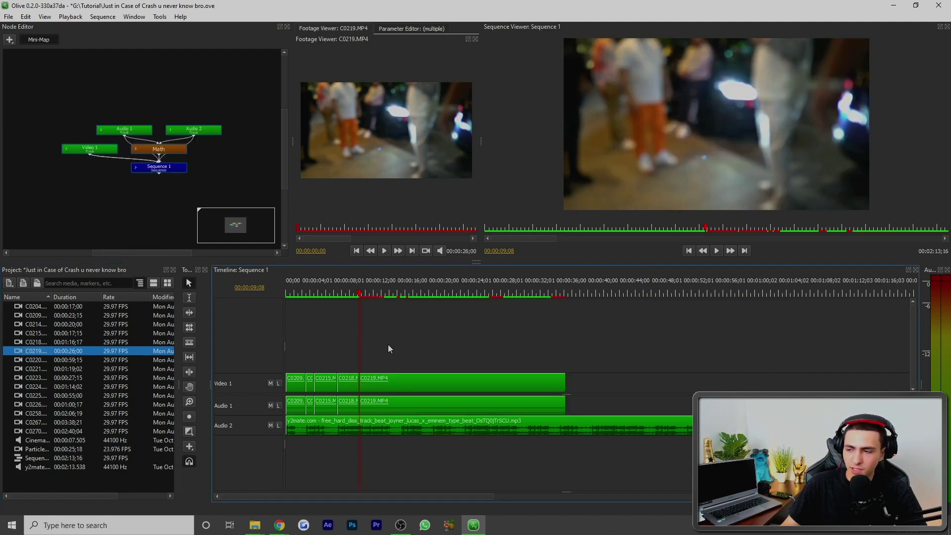
key(space)
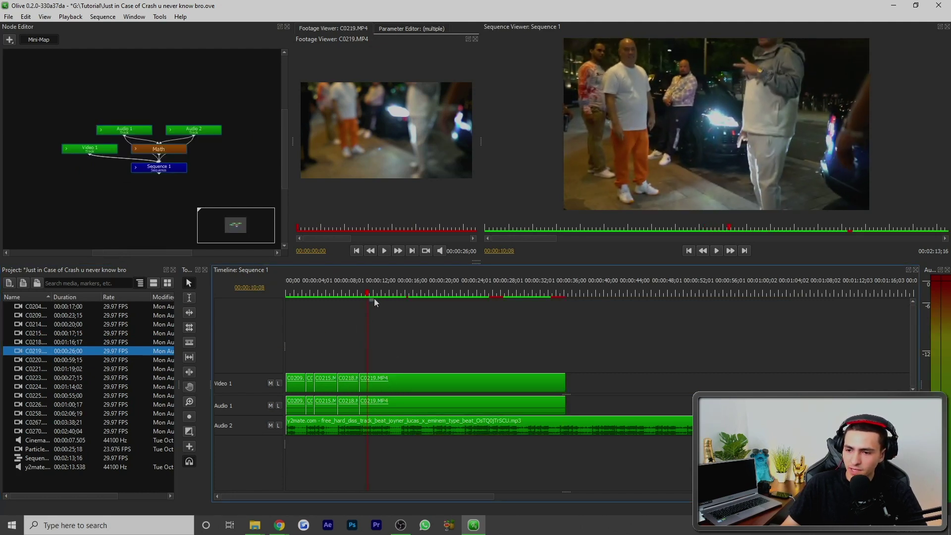
drag(424, 301, 420, 302)
drag(436, 385, 375, 386)
Step: Play and step frame by frame through the cut from C0218.MP4 to C0219.MP4 to examine the beat timing
drag(347, 292, 328, 290)
key(space)
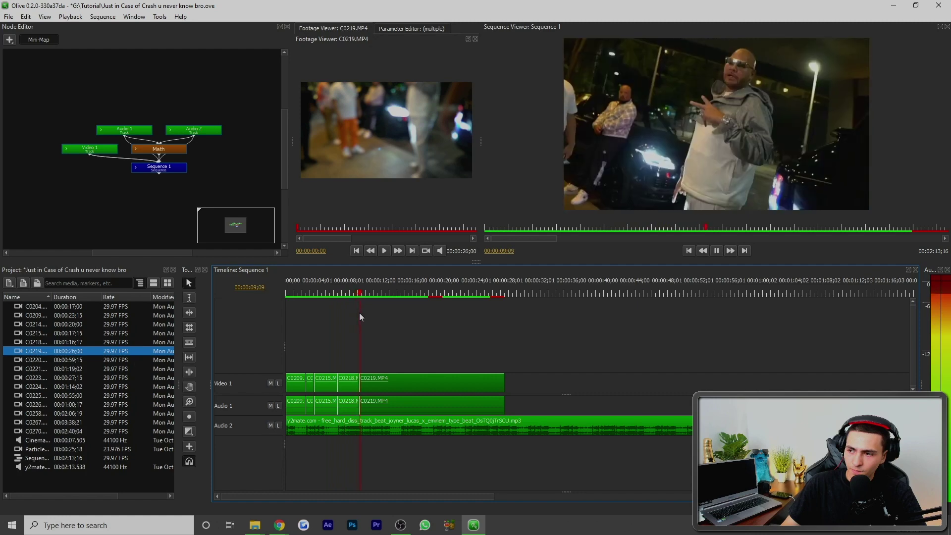
key(space)
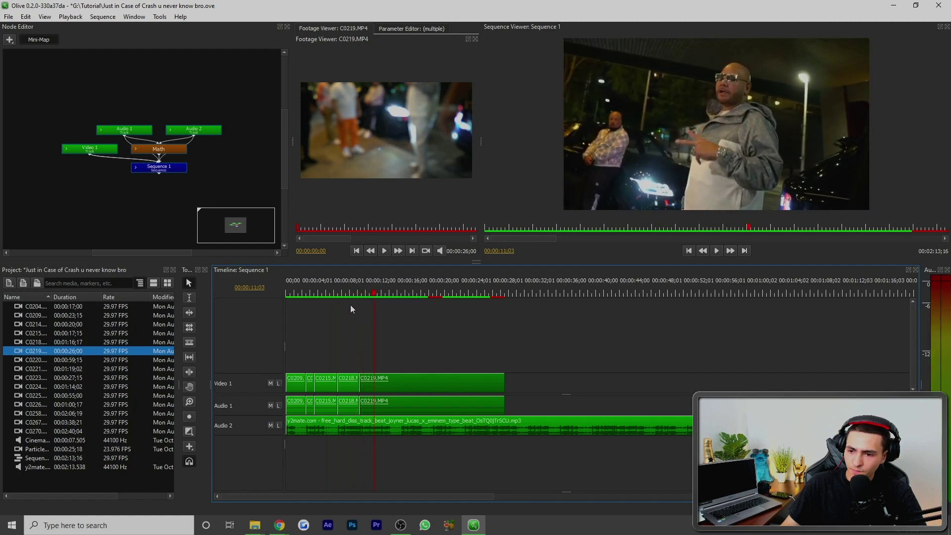
click(358, 292)
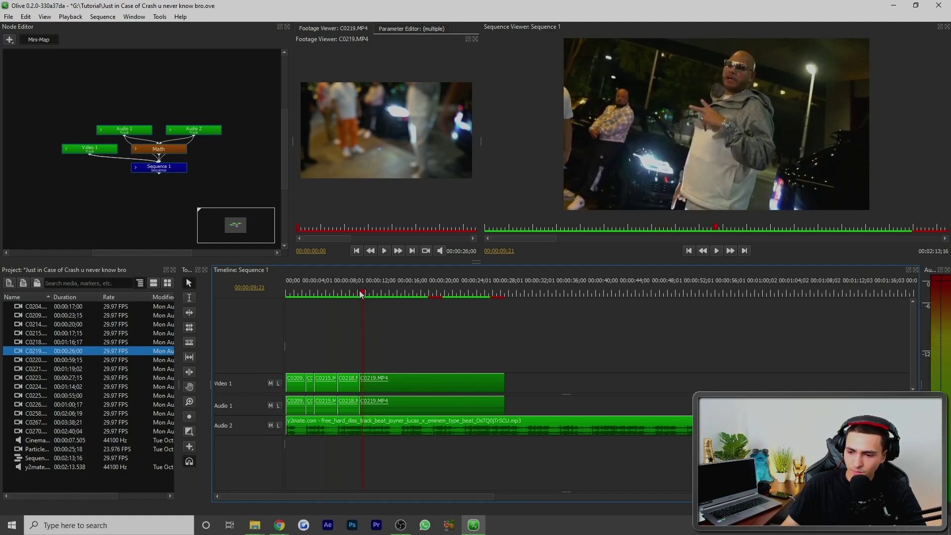
key(Right)
key(Right)
key(Right)
key(Right)
key(Right)
key(Right)
key(Right)
key(Right)
key(Right)
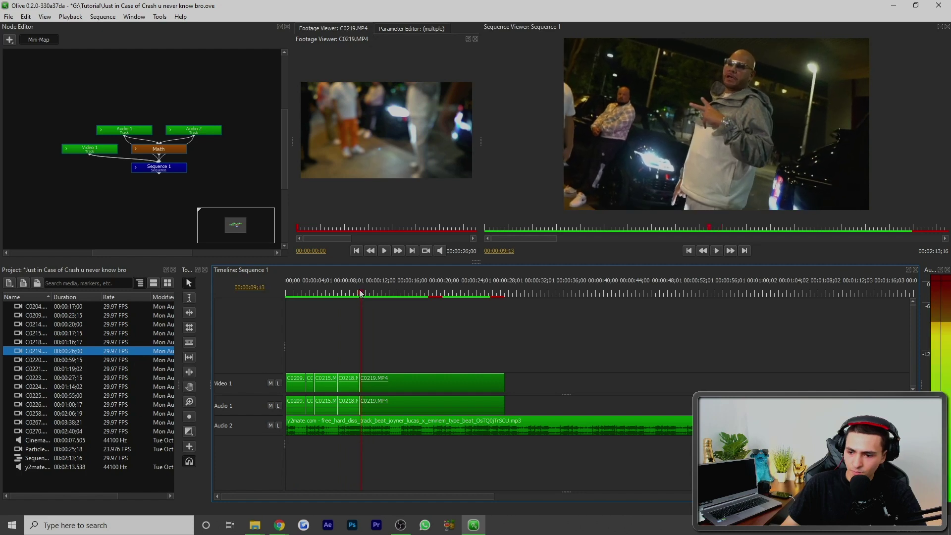
Step: Replay the cut into C0219.MP4 and split that clip at about 00:00:09;17 to isolate a short opening piece
scroll(365, 408, up, 5)
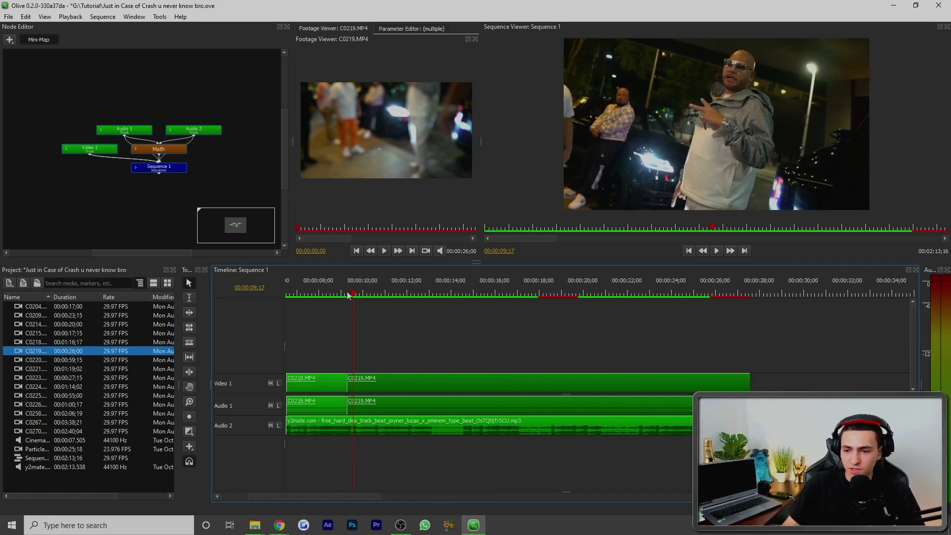
click(311, 296)
key(space)
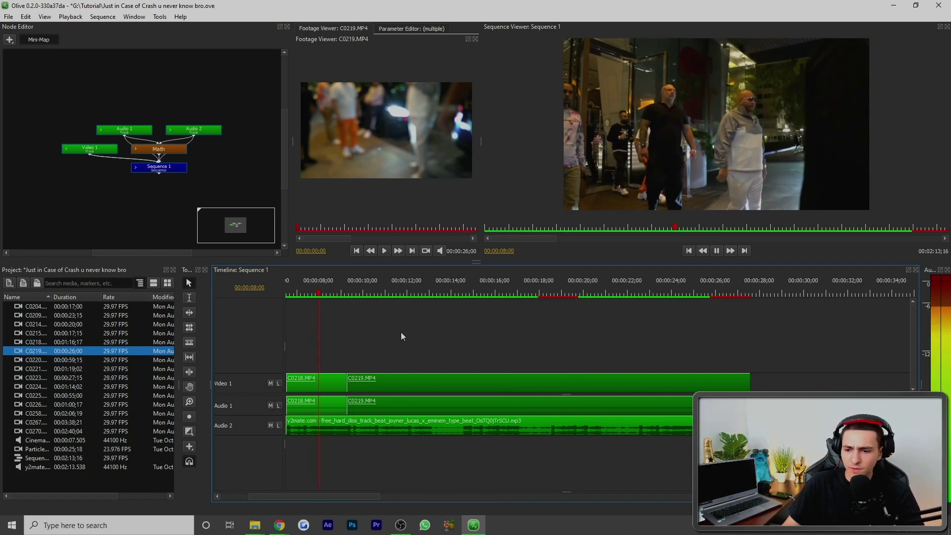
key(space)
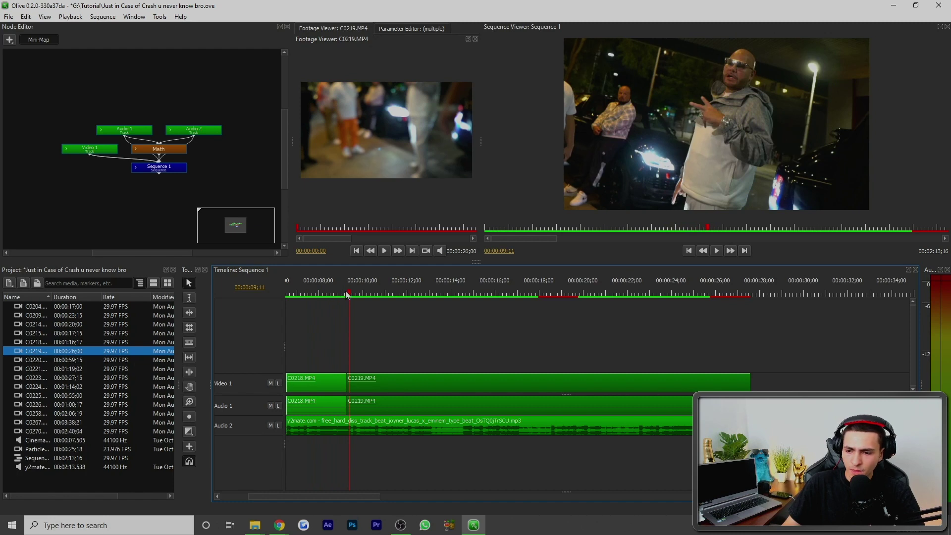
drag(346, 295, 355, 294)
key(ctrl+k)
click(348, 294)
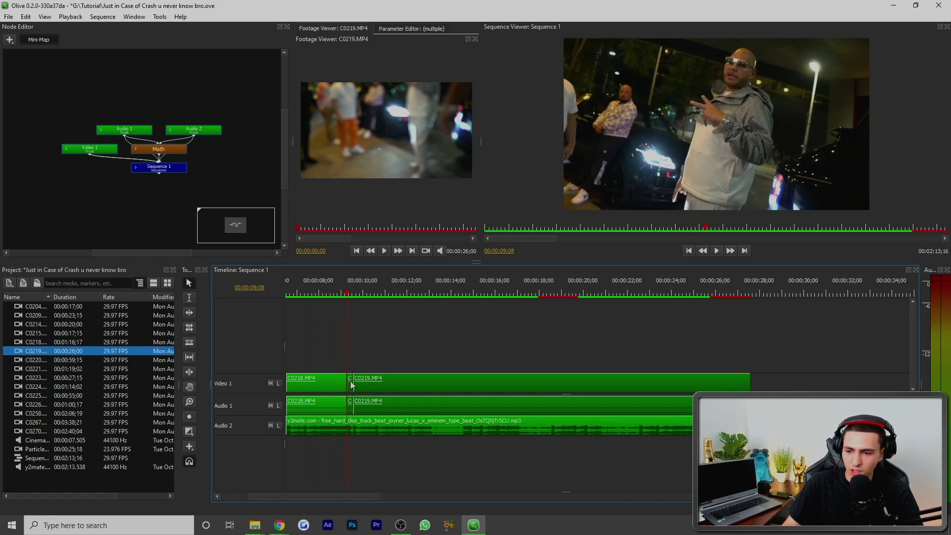
Step: Set the Transform scale of the short opening piece of C0219.MP4 to 110%
click(350, 382)
click(354, 30)
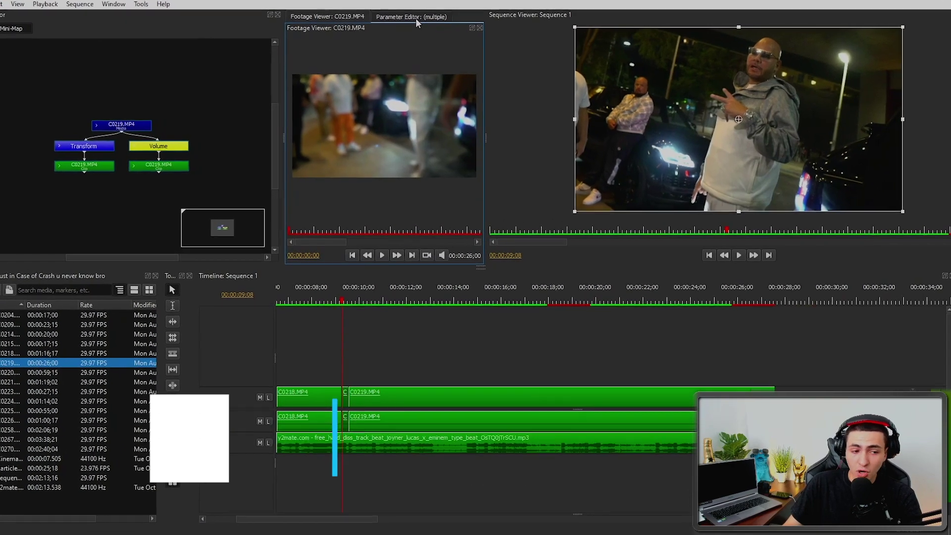
click(415, 19)
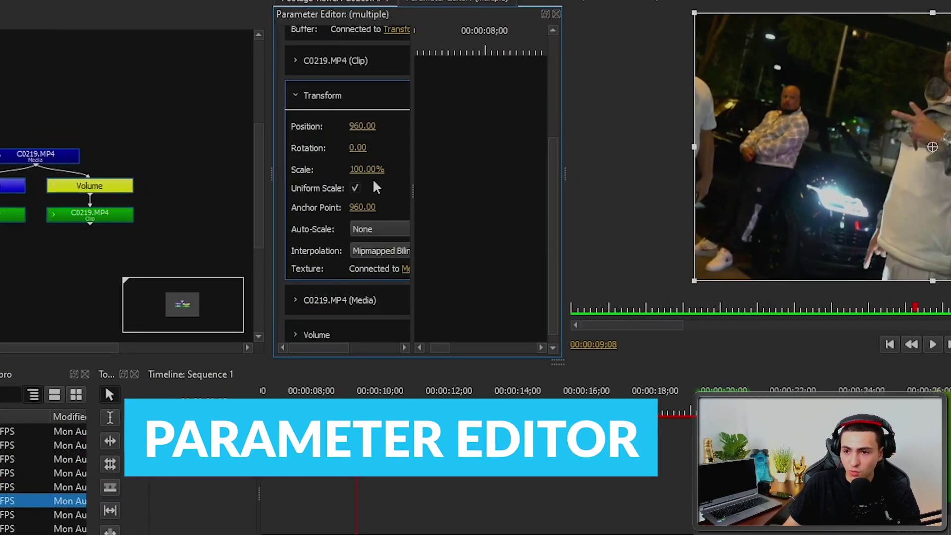
click(367, 169)
text(110)
key(Return)
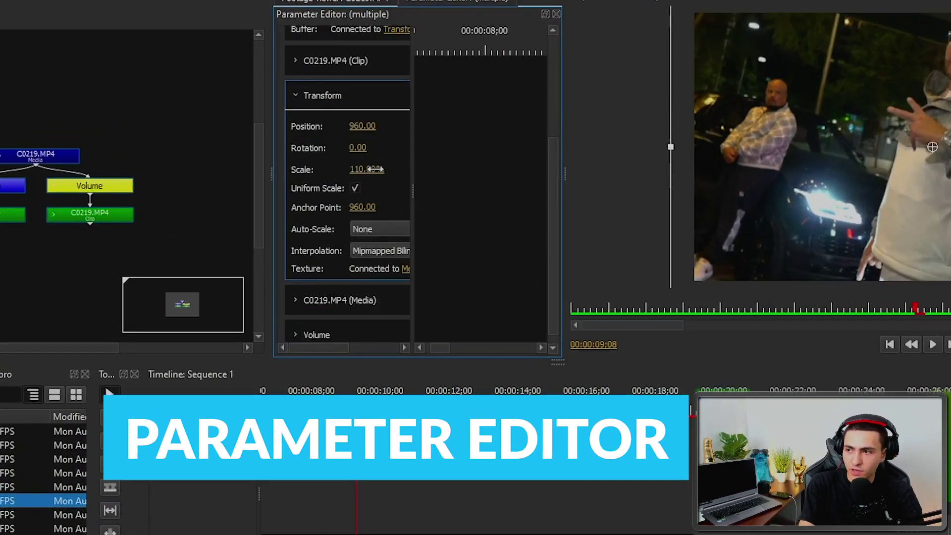
Step: Play through the zoomed opening piece of C0219.MP4 and split the long piece after it at about 00:00:10;16
click(342, 453)
click(326, 409)
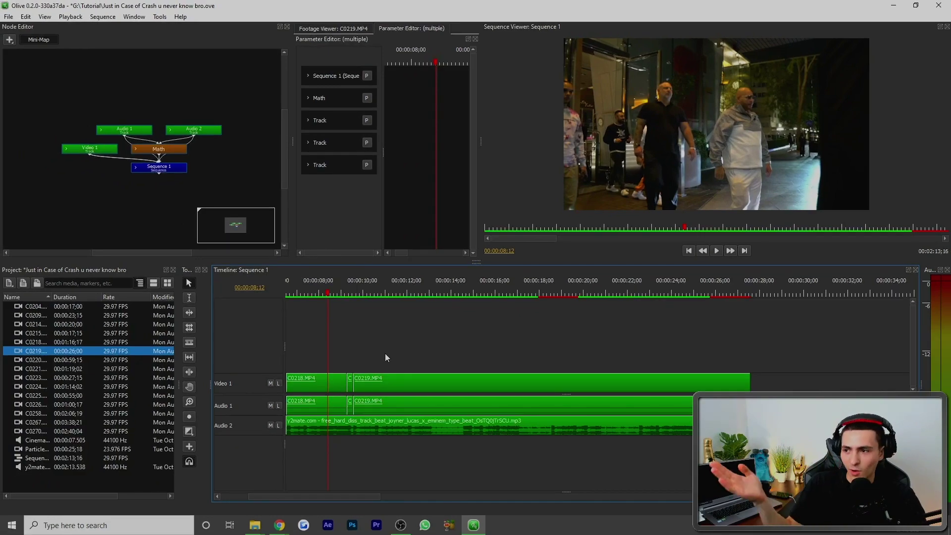
key(space)
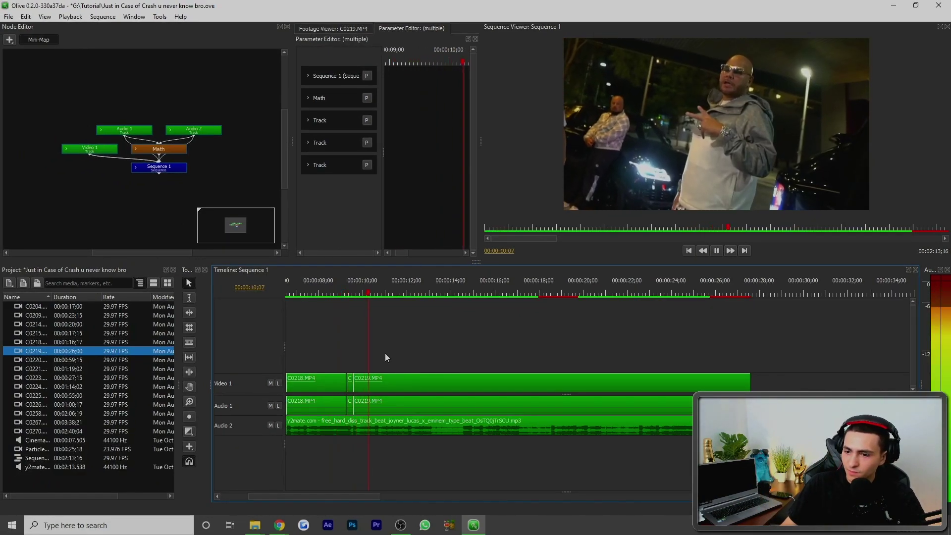
key(space)
click(372, 296)
click(376, 387)
key(ctrl+k)
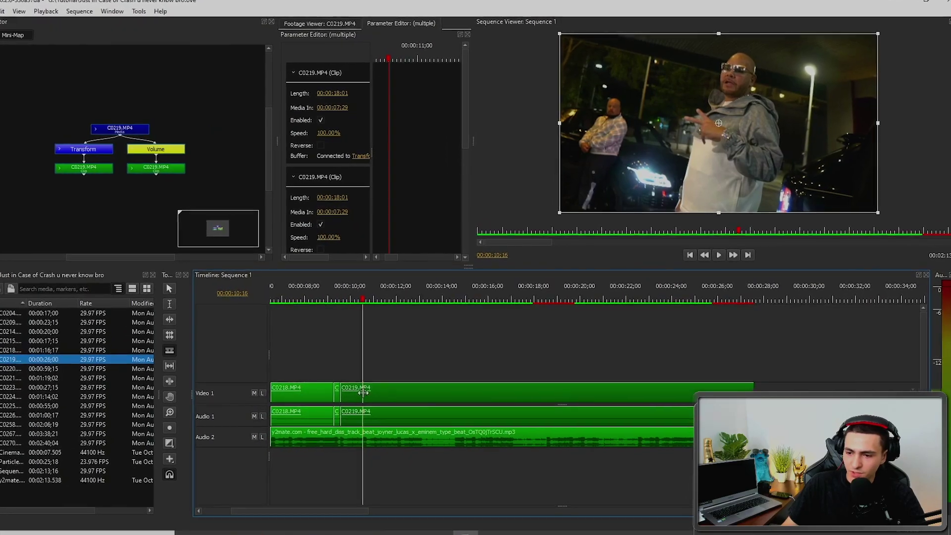
Step: Replay the passage from C0218.MP4 through the C0219.MP4 cuts several times to check the zoom and cut timing against the beat
click(368, 339)
click(346, 399)
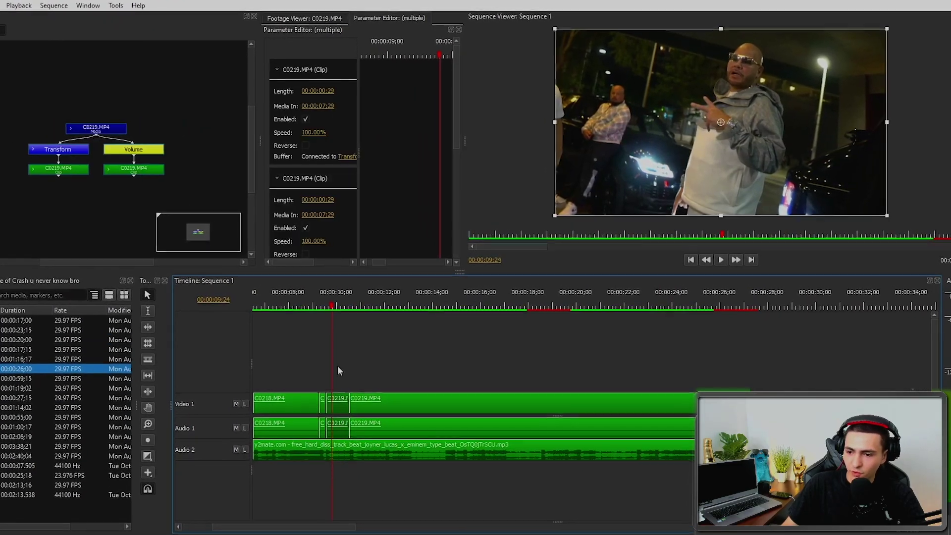
key(space)
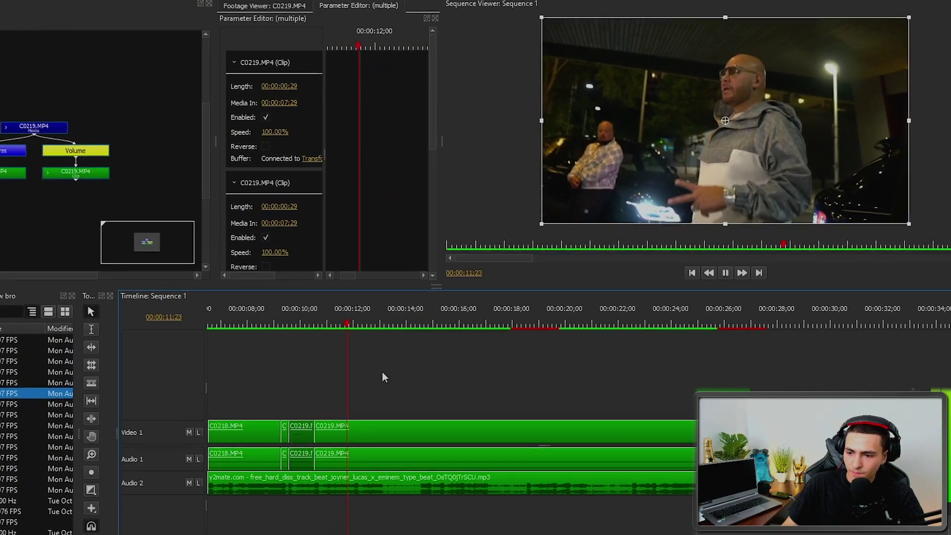
click(270, 322)
click(340, 372)
key(space)
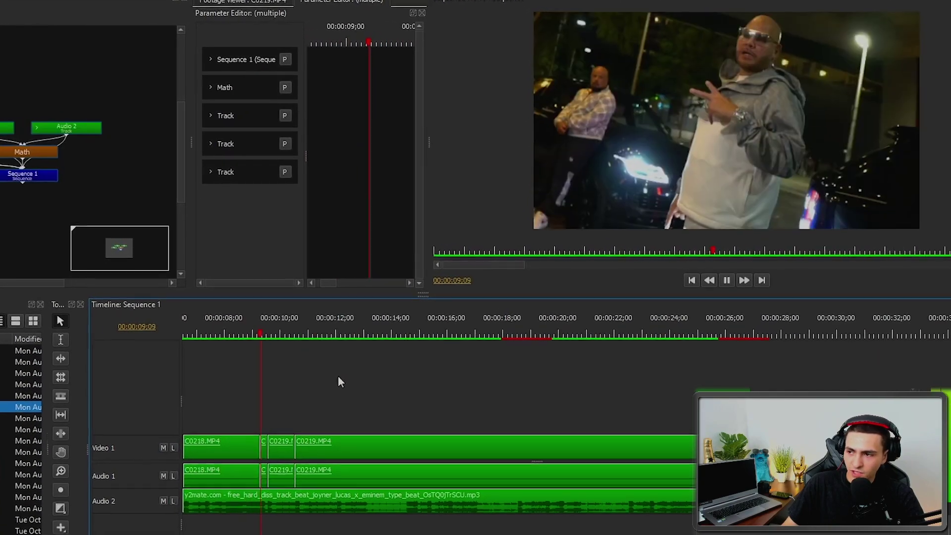
click(227, 350)
key(space)
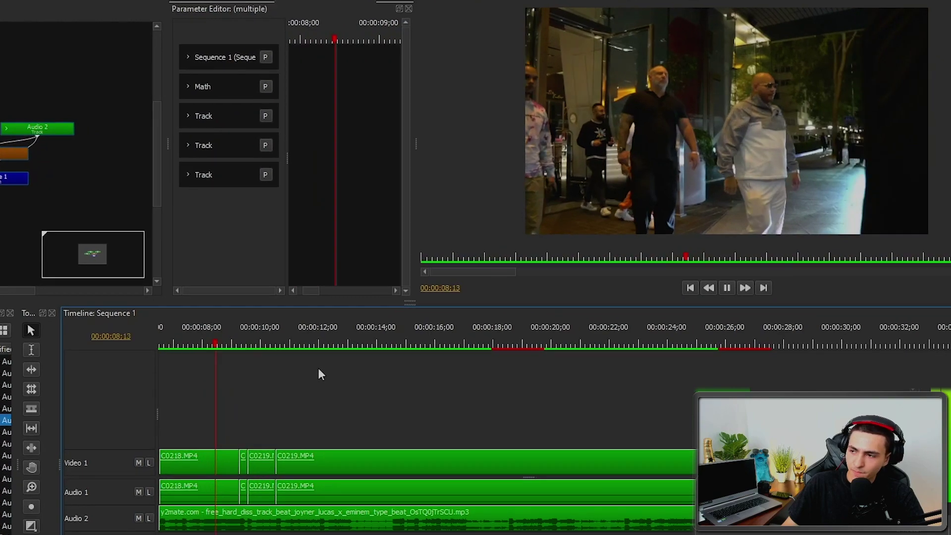
key(space)
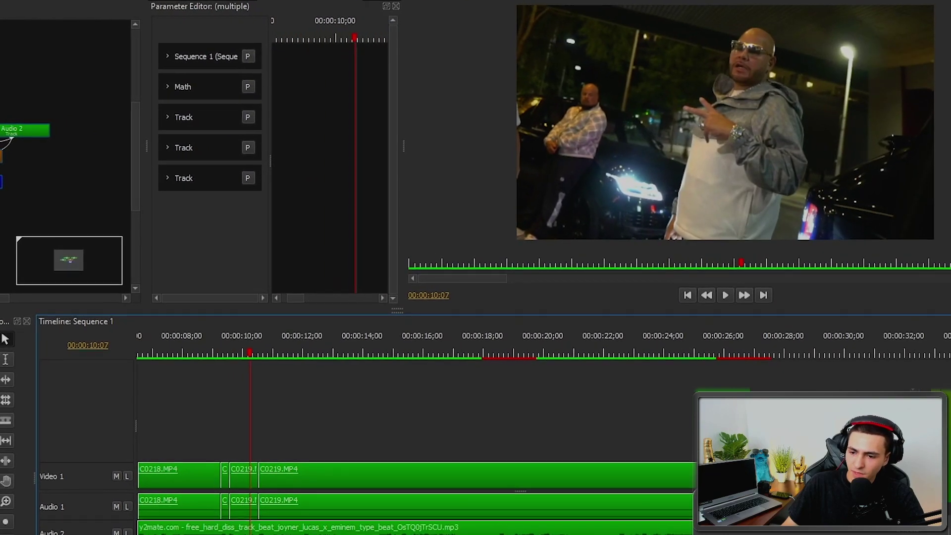
Step: Play from the end of C0215.MP4 and split C0218.MP4 at about 00:00:07;09 to isolate a short opening piece
click(171, 359)
key(space)
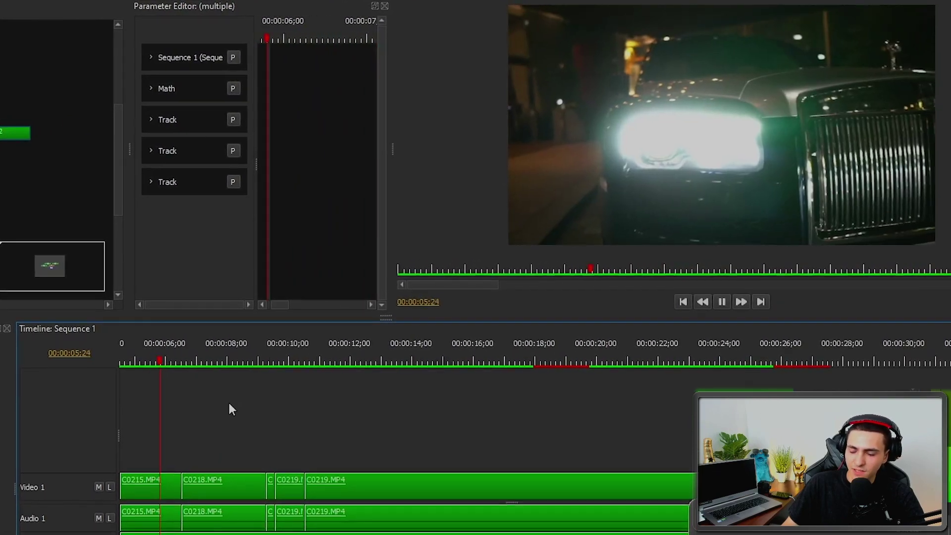
click(192, 366)
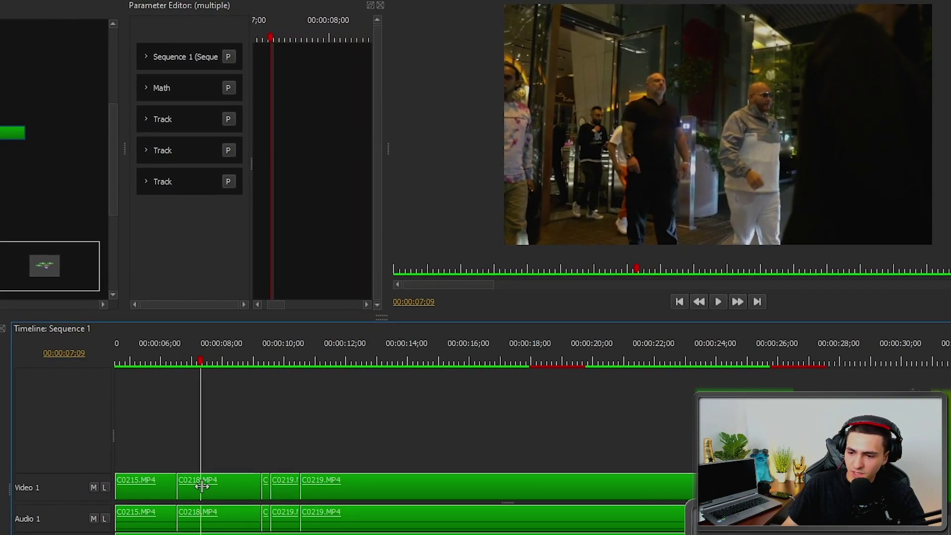
key(ctrl+k)
Step: Set the Transform scale of the short opening piece of C0218.MP4 to 110%
click(198, 478)
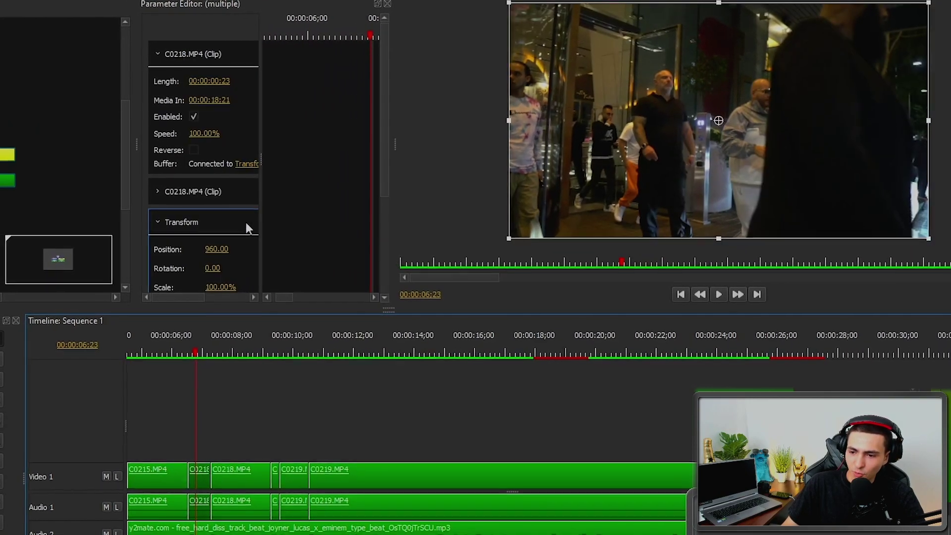
click(225, 138)
text(110)
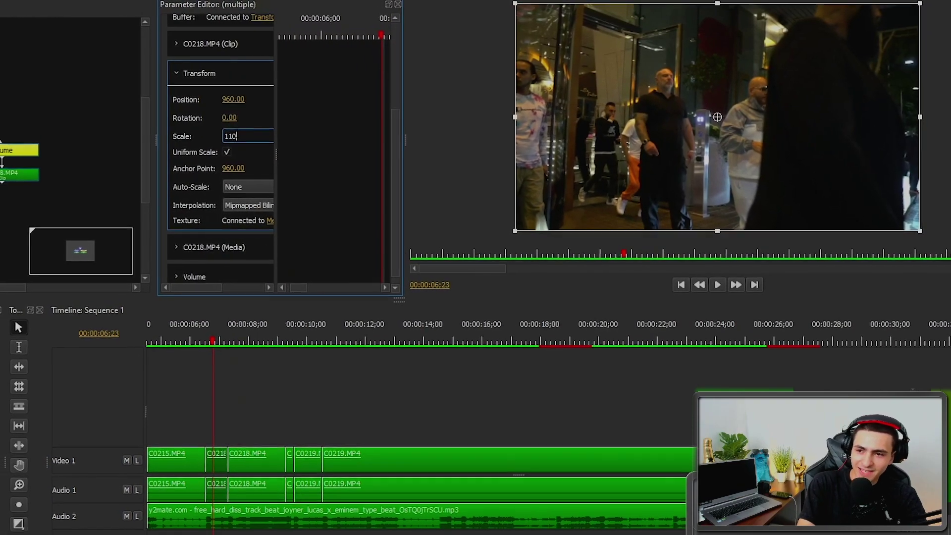
key(Return)
Step: Replay the sequence through the zoomed pieces and delete the remainder of C0219.MP4 after 00:00:10;16
key(space)
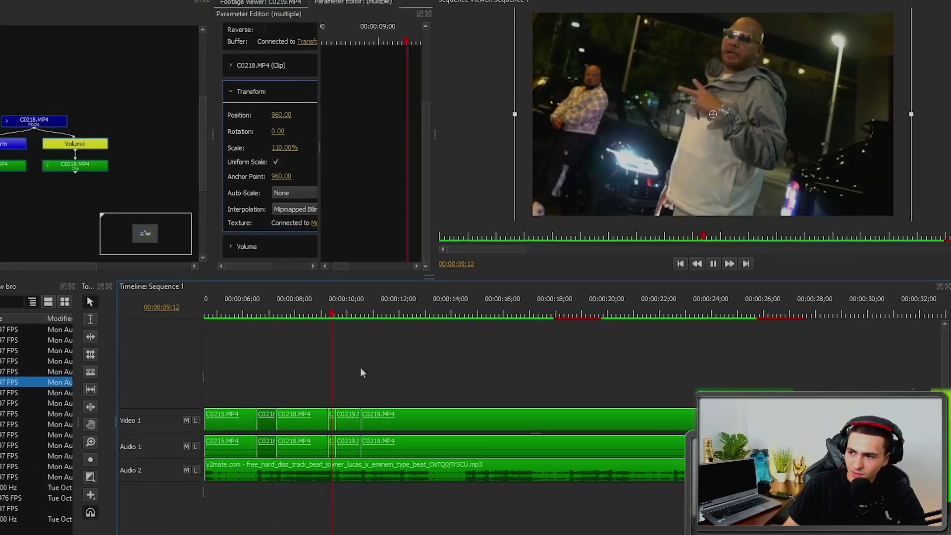
key(space)
click(384, 342)
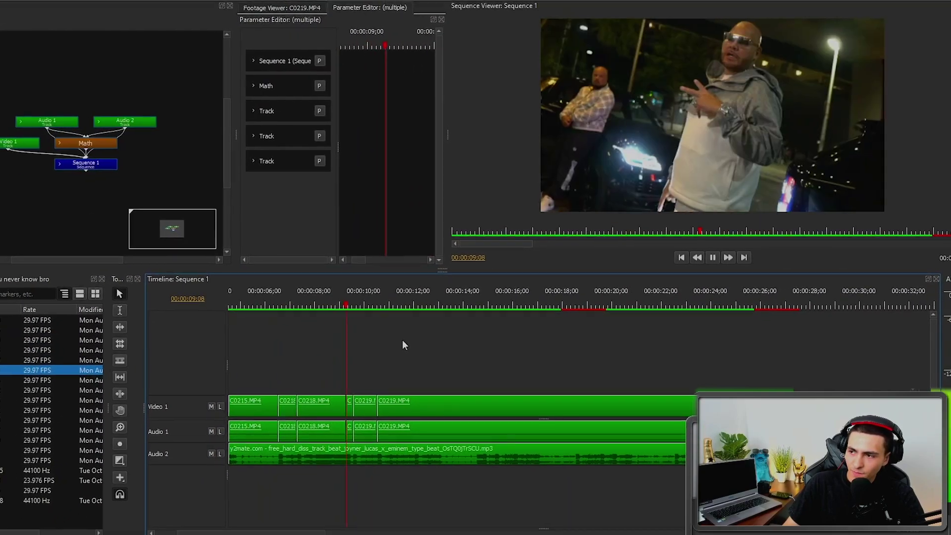
key(space)
key(space)
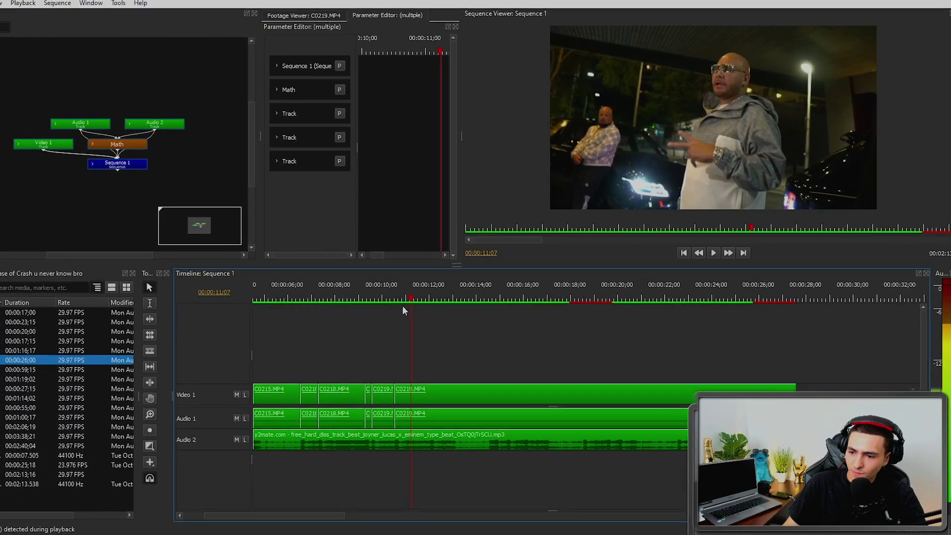
click(447, 381)
key(Delete)
Step: Preview the C0220.MP4 and C0221.MP4 footage and place C0221.MP4 after C0219.MP4 at 00:00:10;16
click(402, 296)
double_click(4, 360)
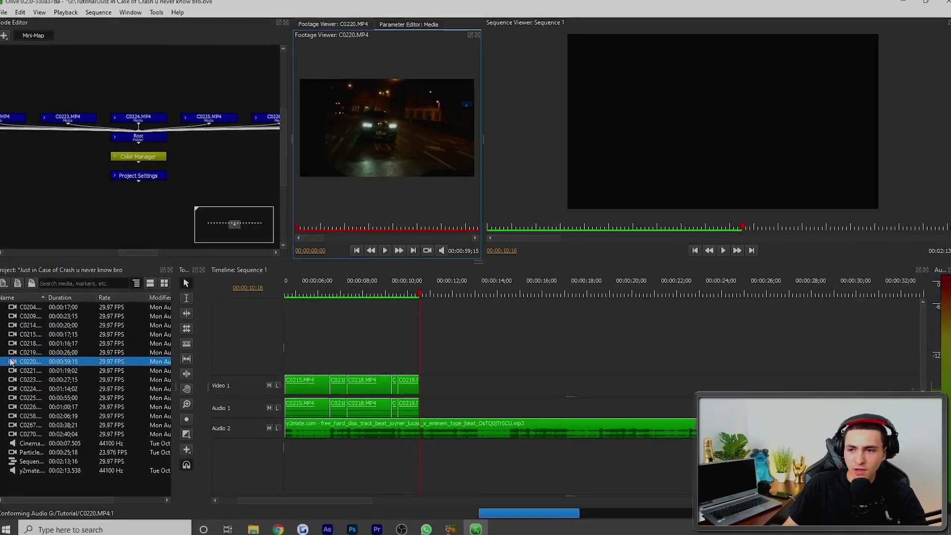
key(space)
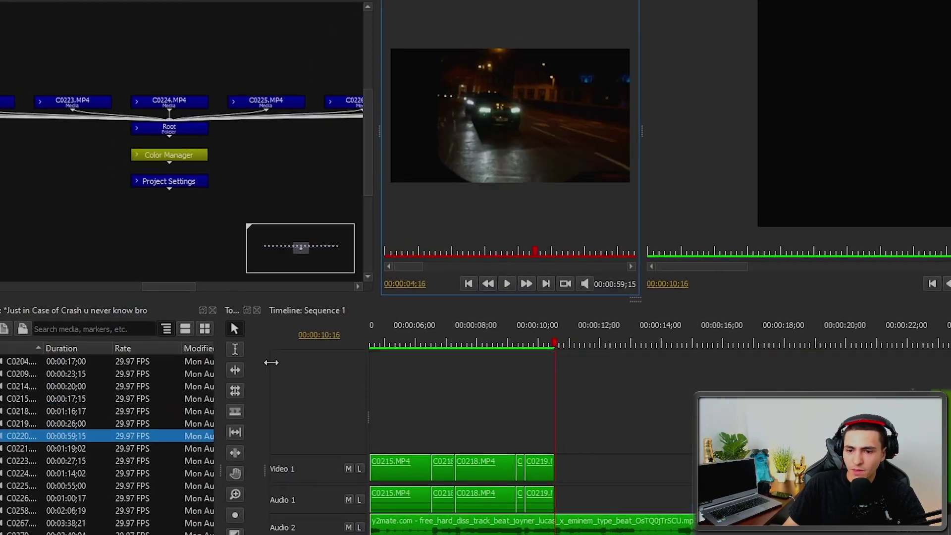
key(space)
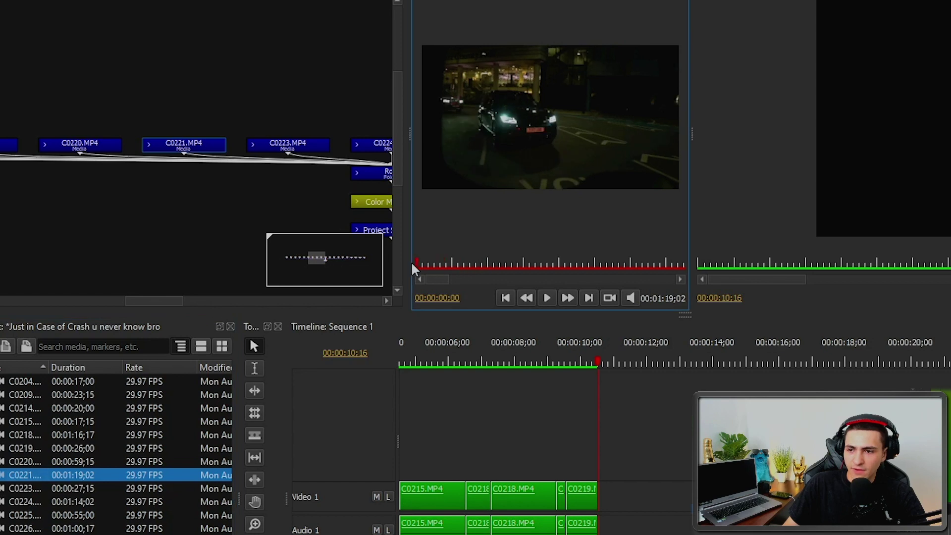
key(space)
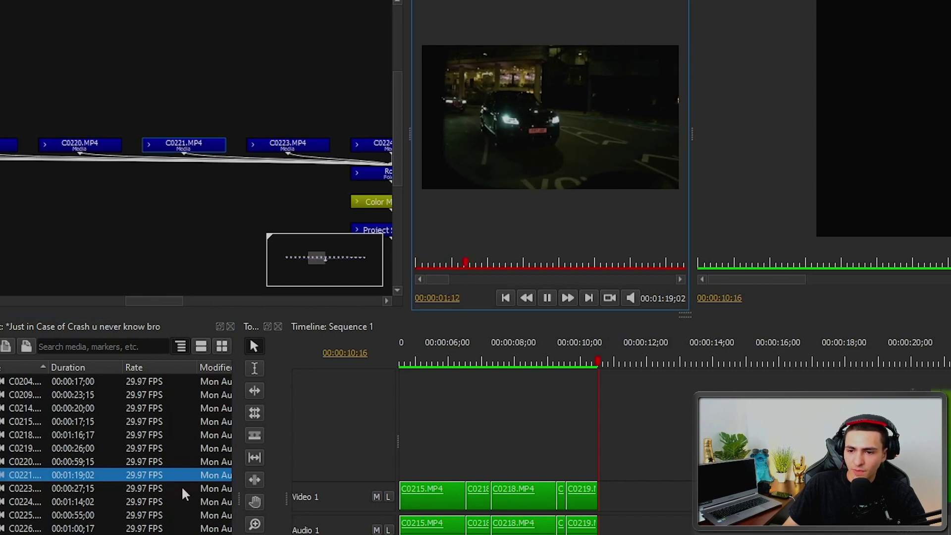
drag(268, 491, 639, 495)
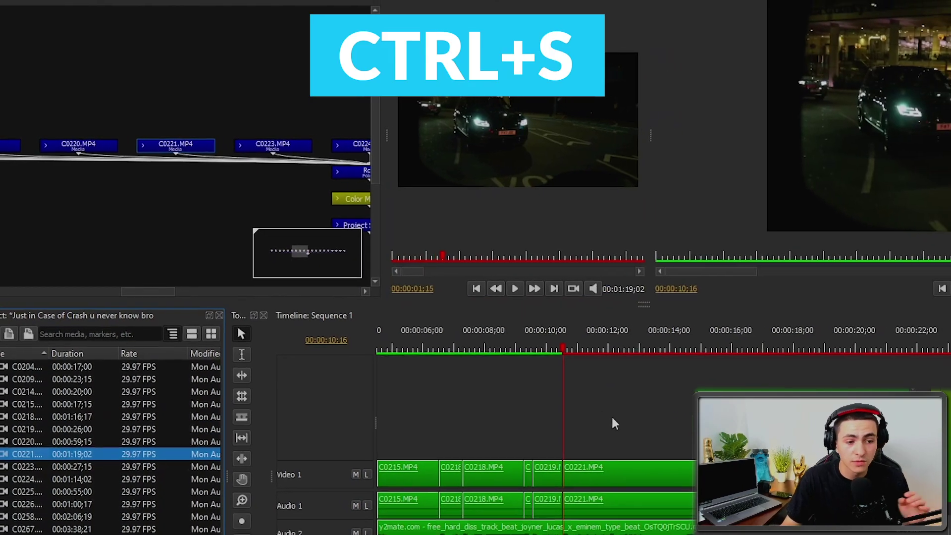
Step: Split C0221.MP4 at 00:00:12;01 on the beat, delete its remainder and move the short piece to start at 00:00:12;01
click(676, 410)
key(space)
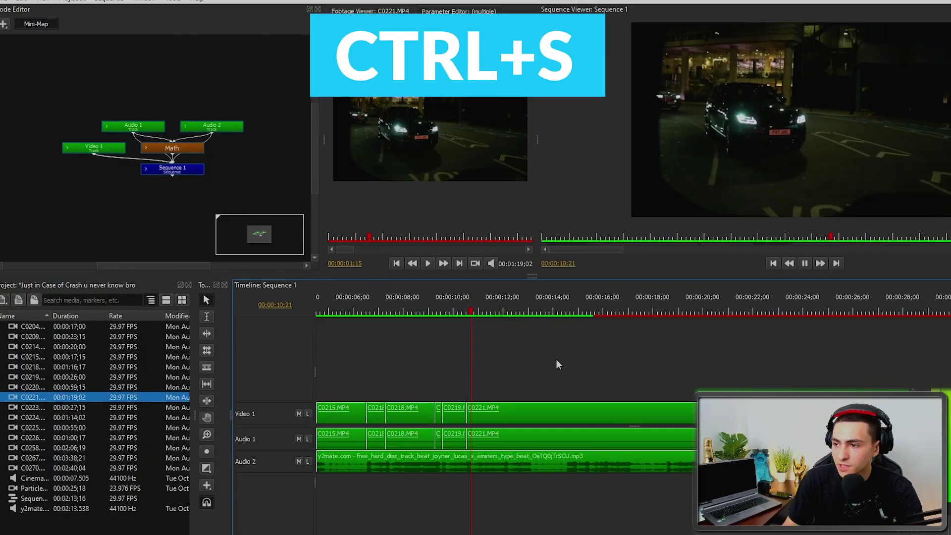
key(space)
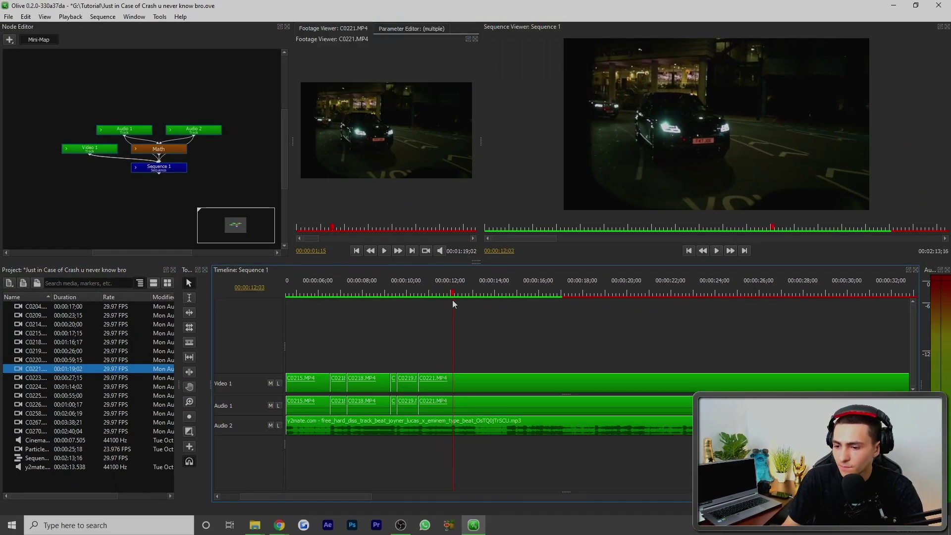
click(450, 298)
key(ctrl+k)
click(465, 383)
key(Delete)
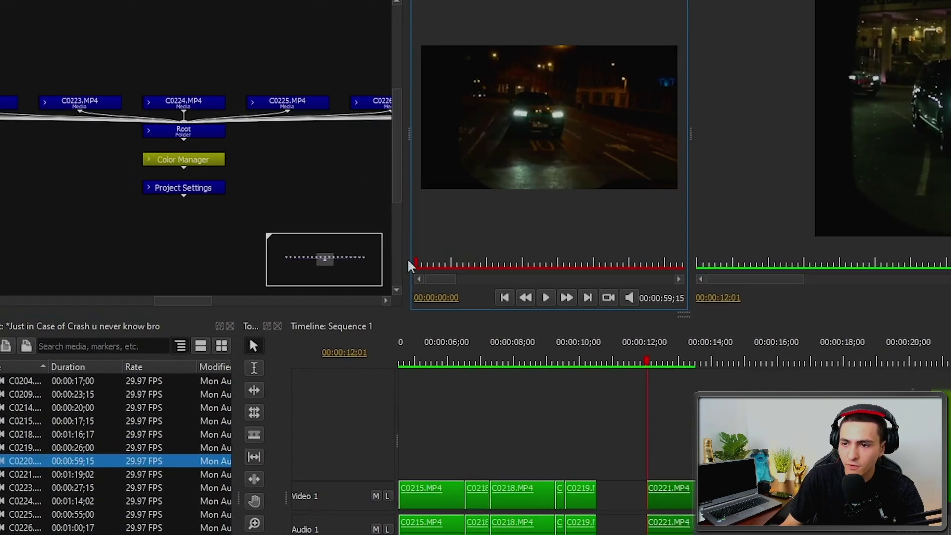
Step: Scrub through the C0220.MP4 footage and place it on the Video 3 track starting at 00:00:10;16
click(358, 229)
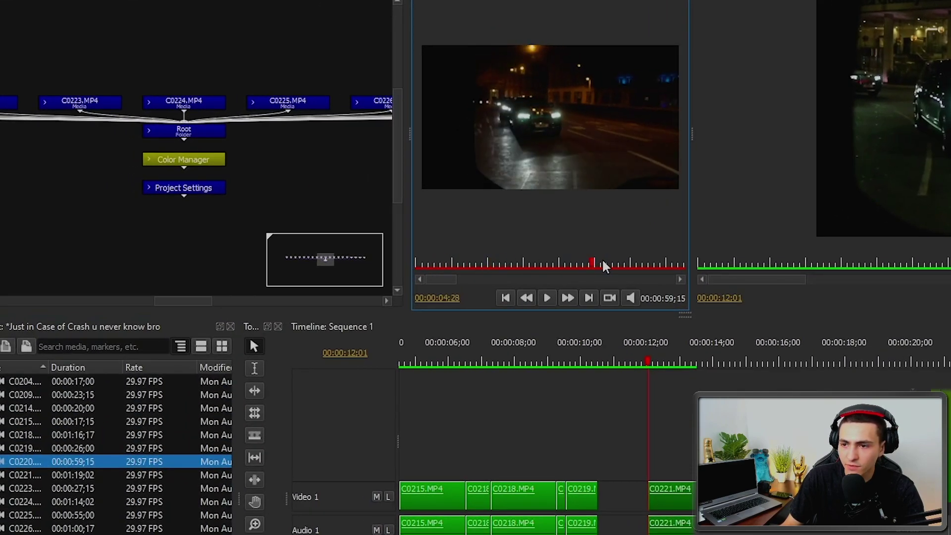
drag(629, 263, 665, 262)
drag(11, 463, 631, 437)
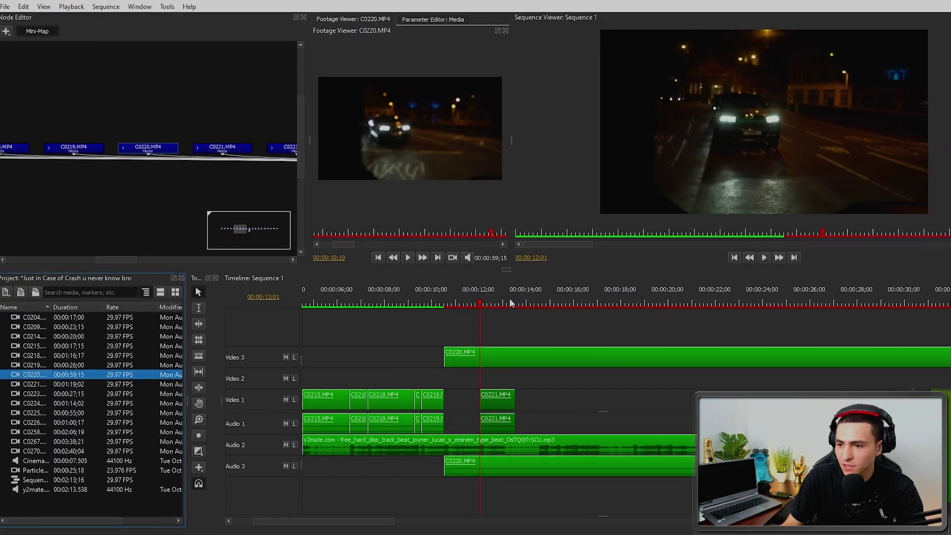
Step: Find the wanted driving shot in C0220.MP4, split the clip at about 00:00:32 and remove the section before it
click(654, 316)
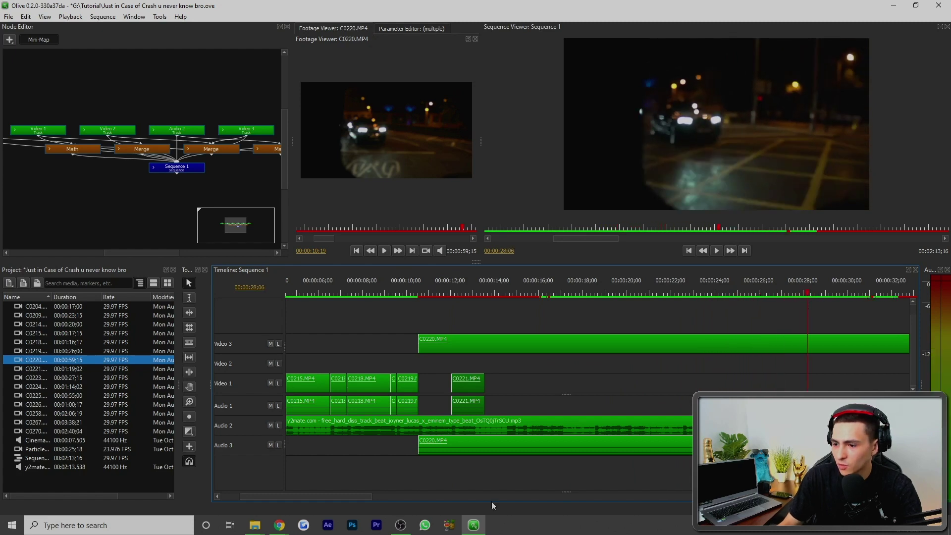
drag(355, 497, 432, 497)
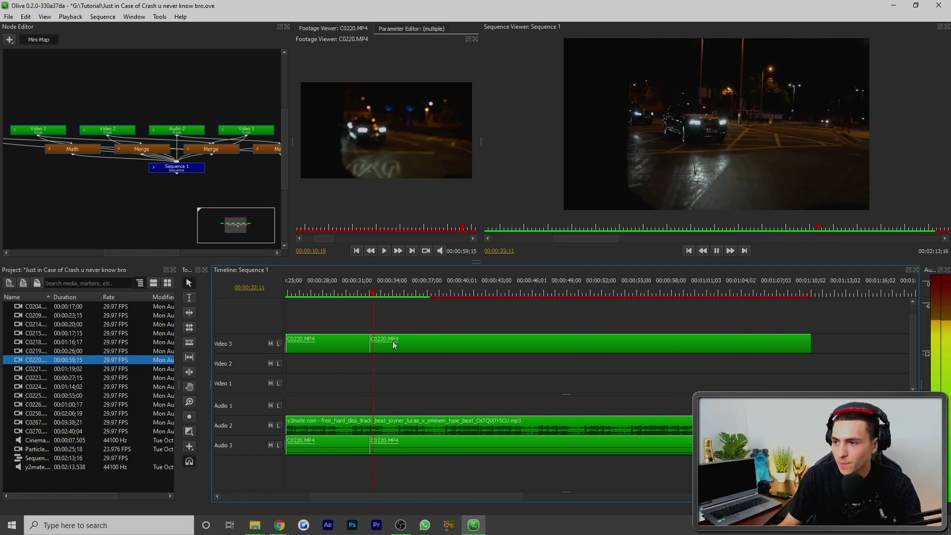
click(336, 349)
Step: Move the remaining C0220.MP4 section to Video 1 at 00:00:10;16 and cut it down to end at 00:00:12;01
drag(347, 495, 274, 497)
drag(651, 345, 388, 396)
click(386, 296)
click(419, 346)
key(Delete)
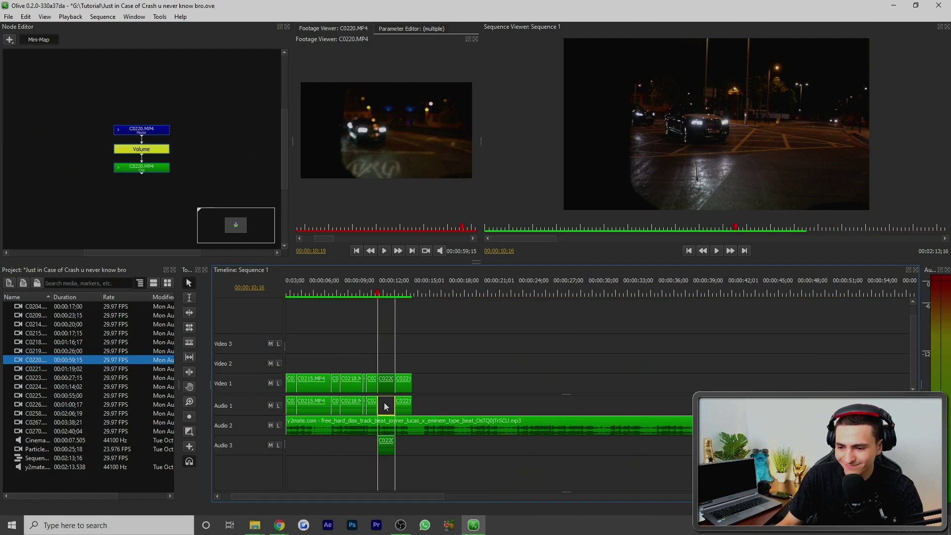
Step: Replay the cut into C0220.MP4 and delete the C0221.MP4 piece that follows it
key(space)
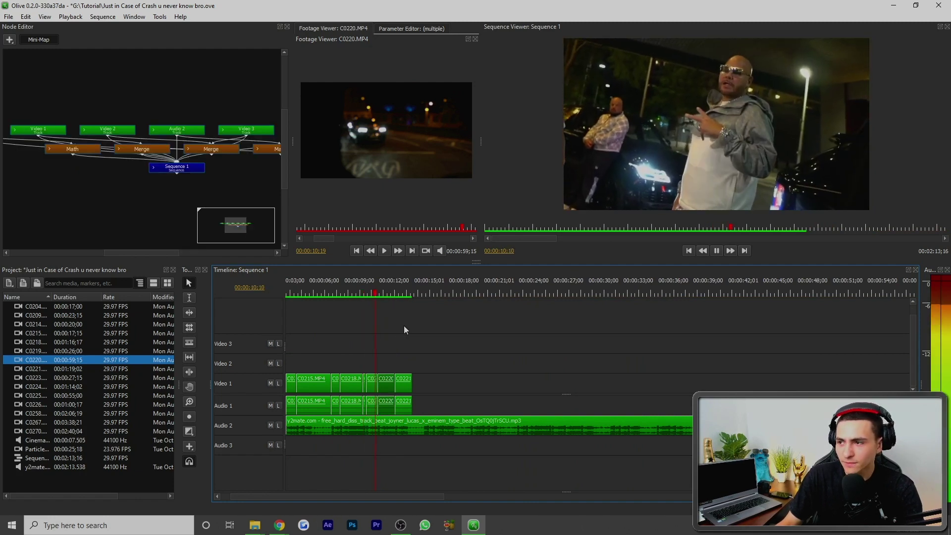
click(387, 291)
key(space)
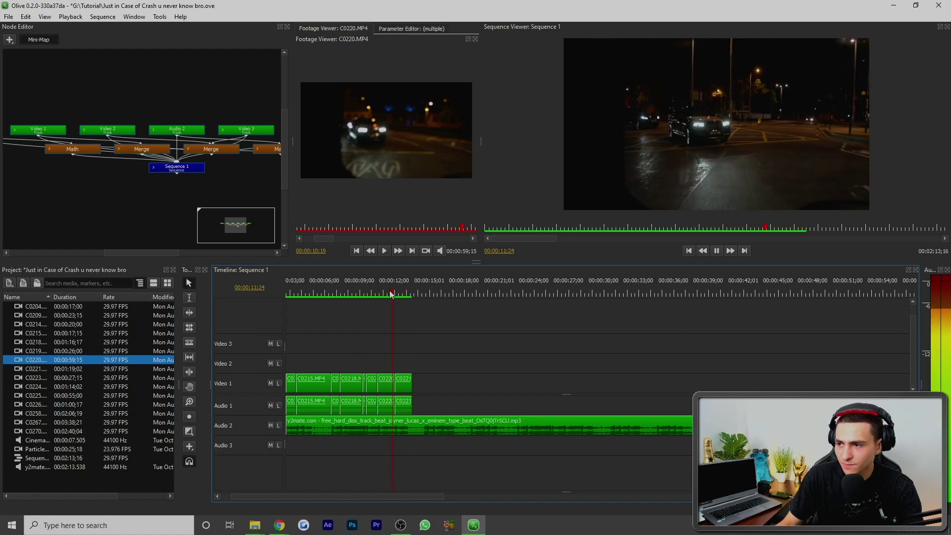
click(404, 388)
key(Delete)
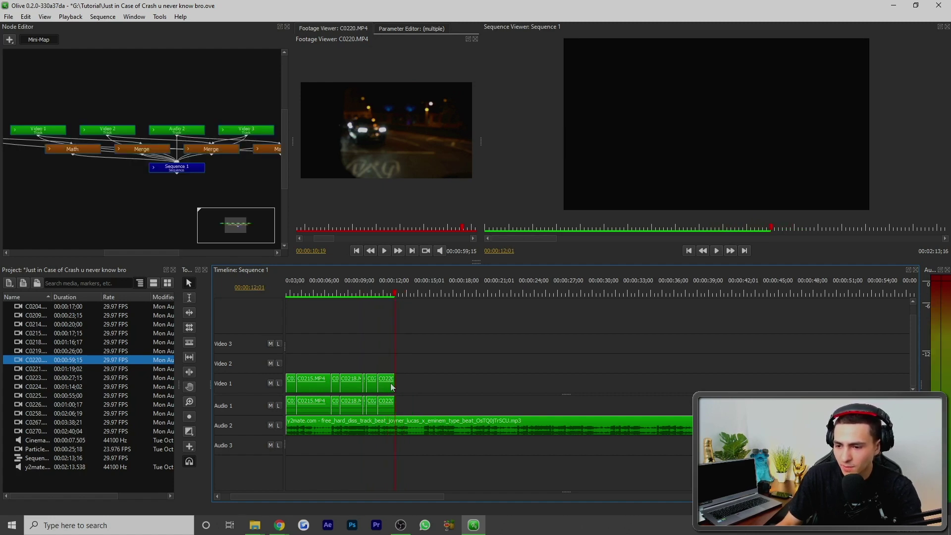
Step: Extend C0220.MP4 to about 00:00:33 and set the speed of its piece split off at 00:00:12;01 to 400%
drag(397, 380, 647, 388)
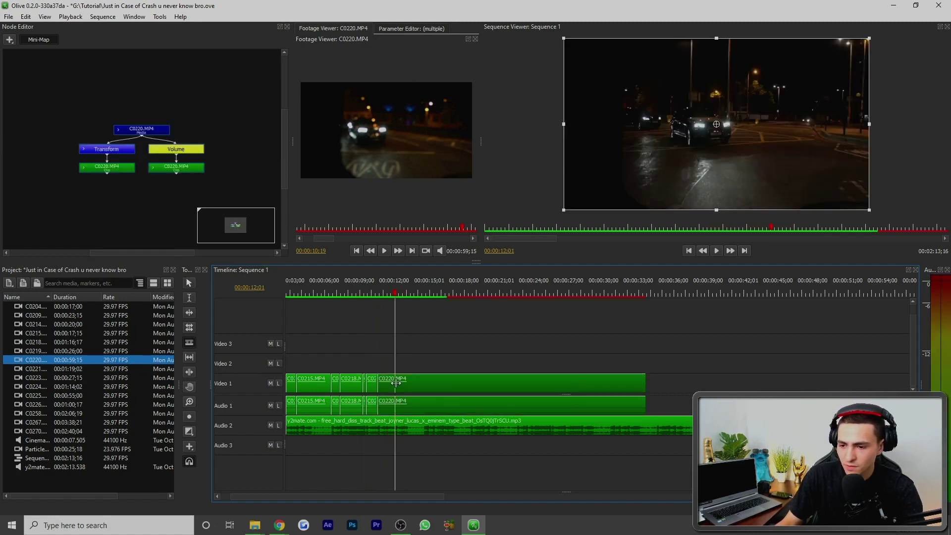
right_click(430, 383)
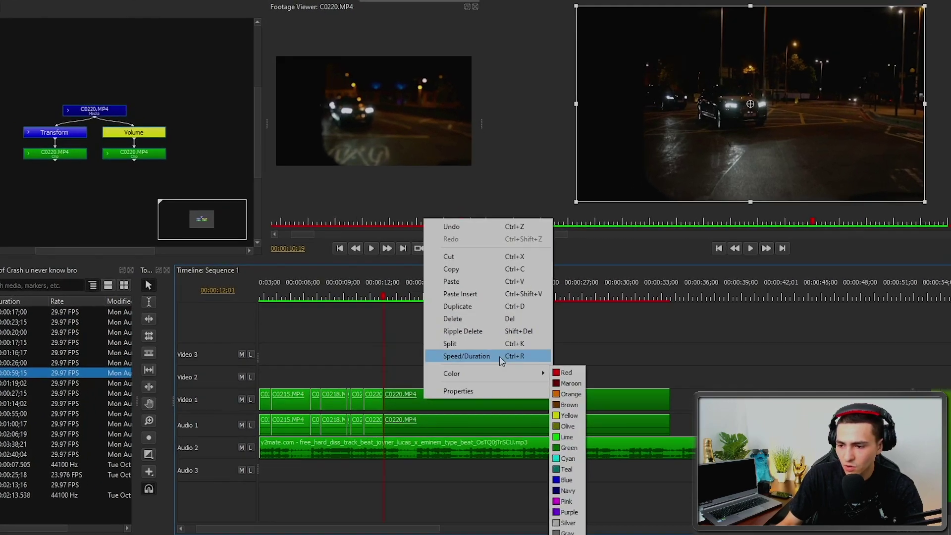
click(499, 358)
click(473, 239)
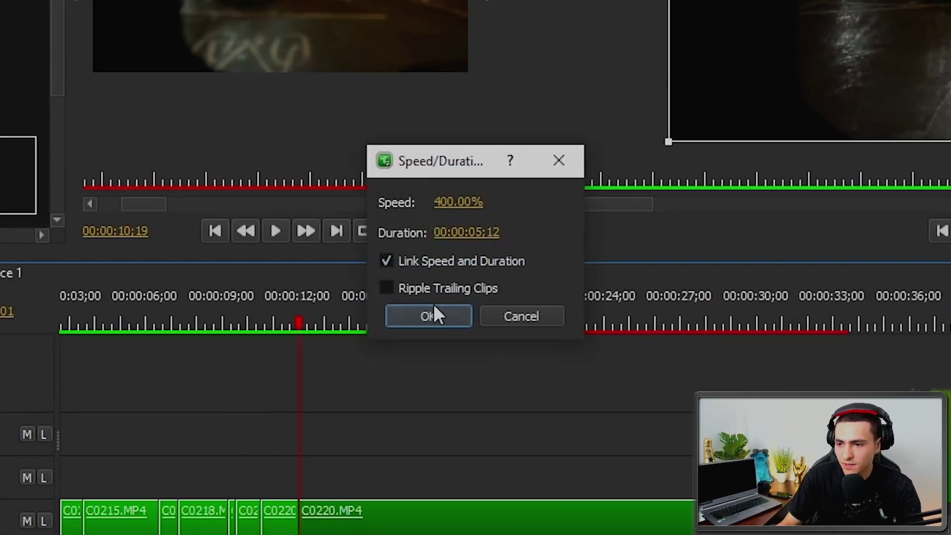
click(412, 333)
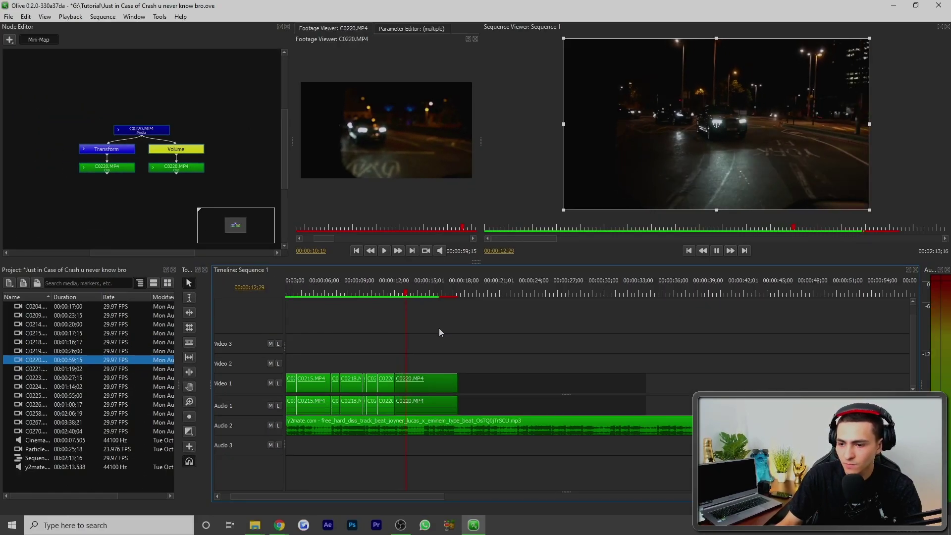
Step: Replay the sped-up C0220.MP4 piece, split it at 00:00:13;02 and delete the part after the split
click(369, 296)
key(space)
click(433, 323)
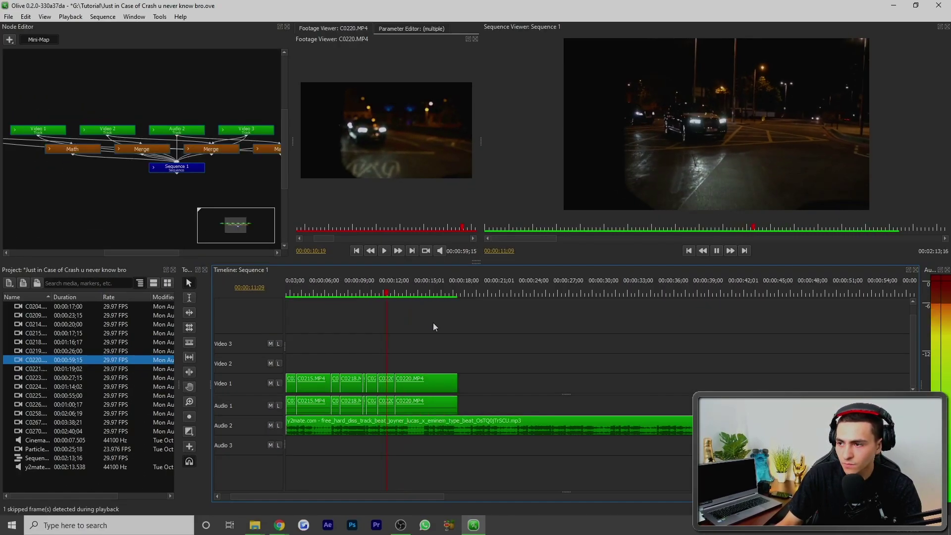
key(space)
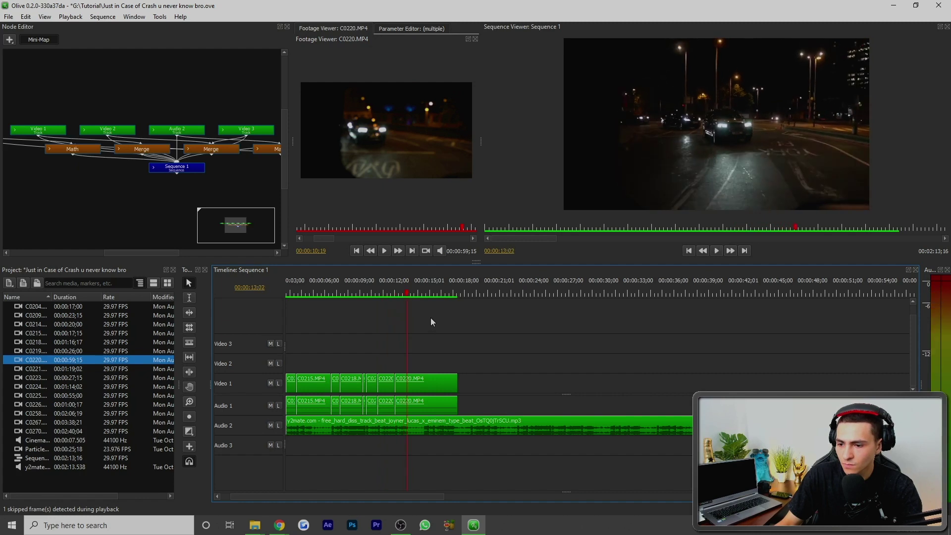
key(c)
click(414, 381)
click(416, 381)
key(Delete)
Step: Play the whole sequence from the start to review the cuts against the music
key(space)
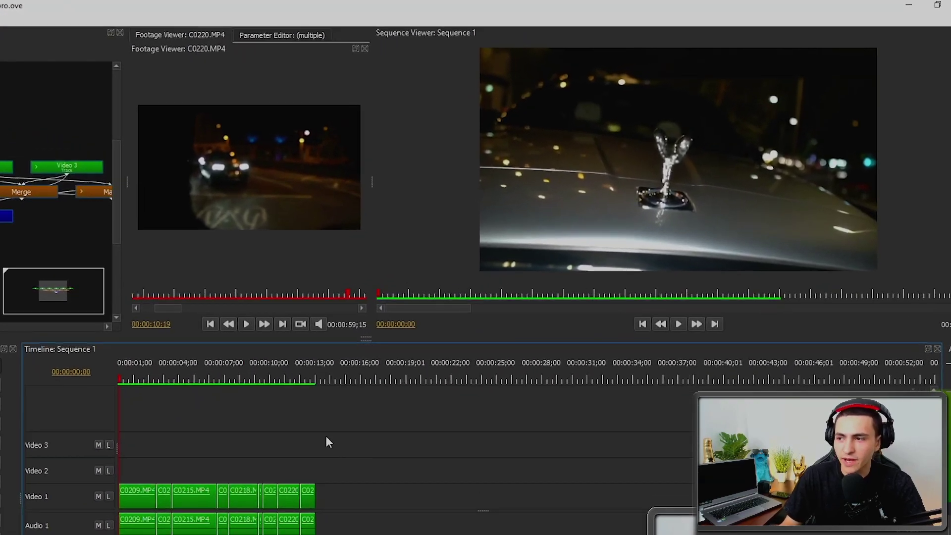
key(space)
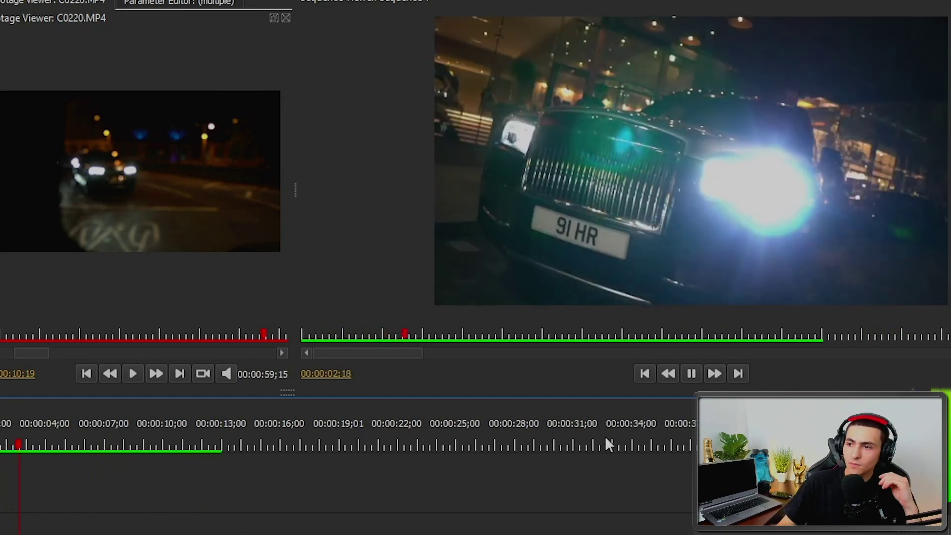
drag(448, 394, 442, 440)
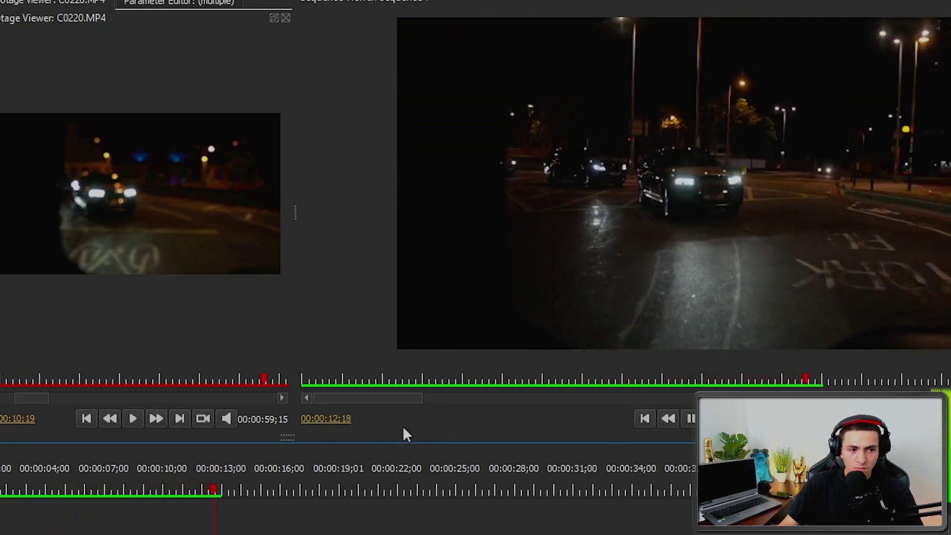
key(space)
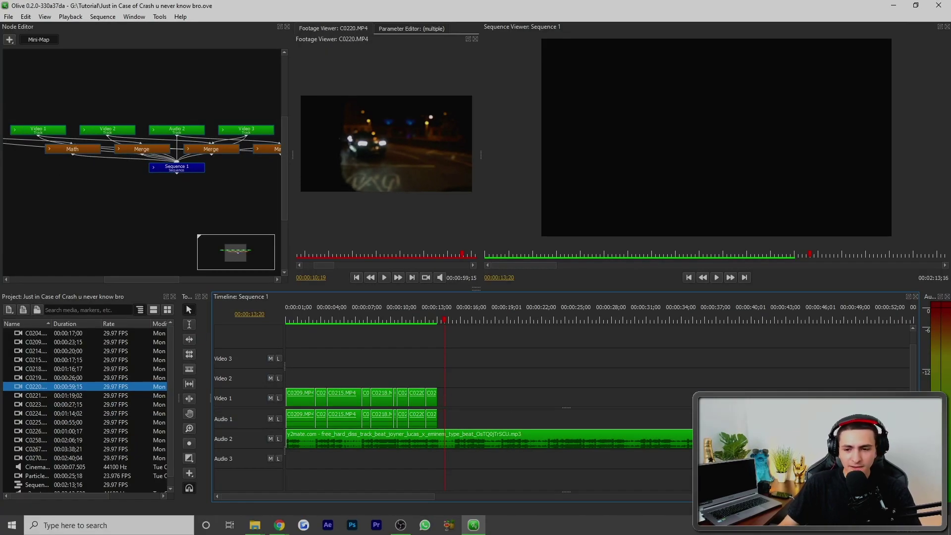
Step: Preview C0221.MP4, C0223.MP4 and C0224.MP4, and place C0224.MP4 on Video 1 directly after the last C0220.MP4 piece
click(22, 395)
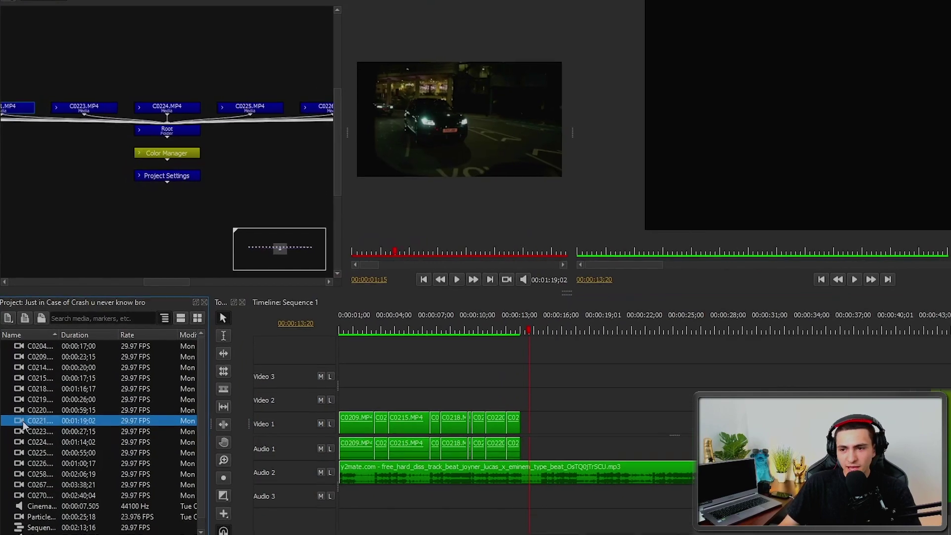
click(22, 441)
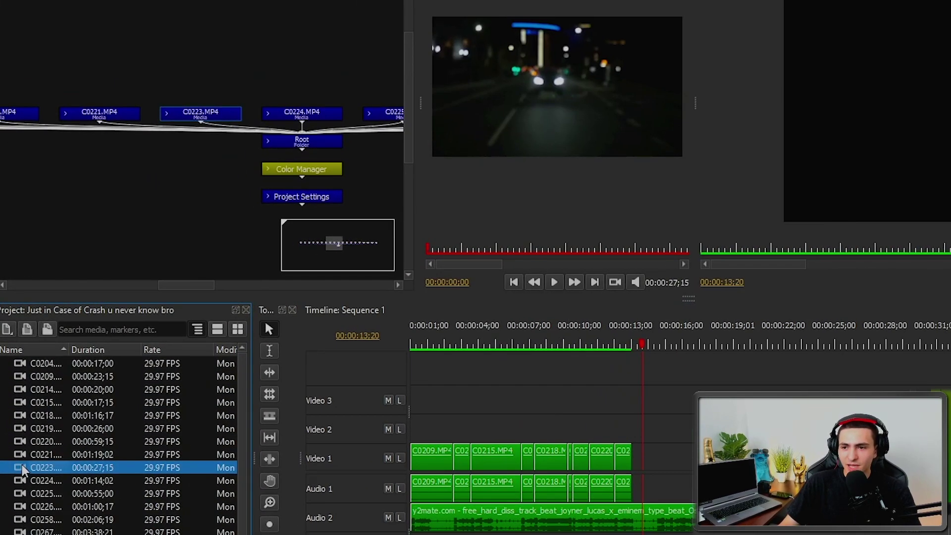
click(607, 249)
click(25, 480)
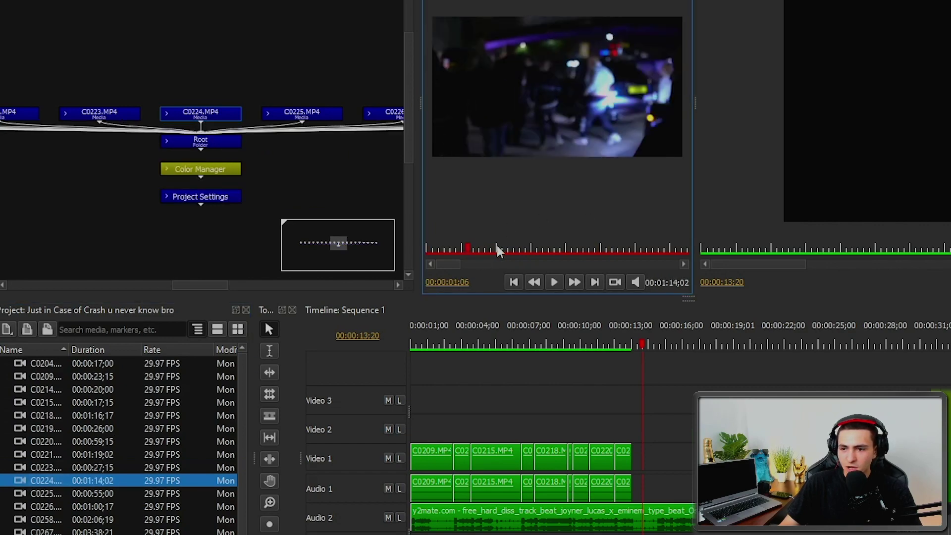
drag(47, 481, 650, 460)
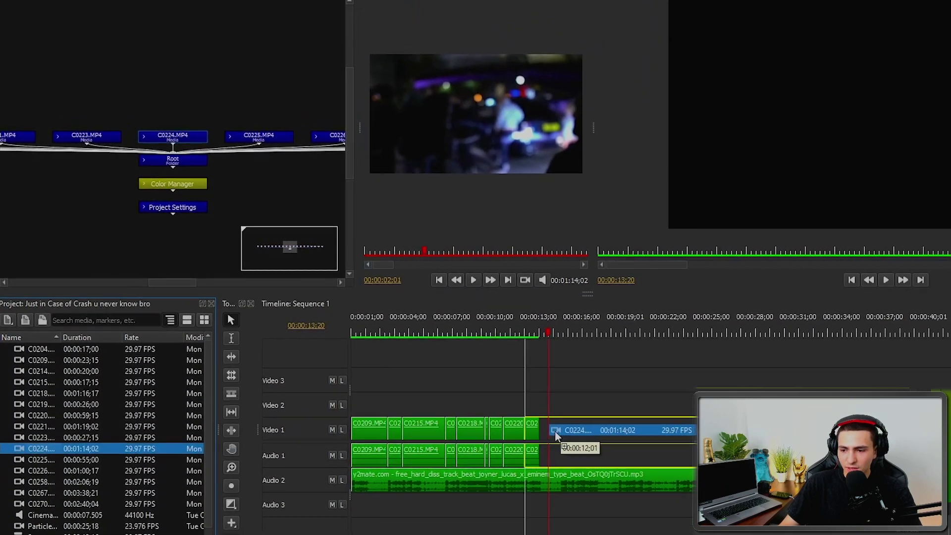
drag(555, 432, 562, 435)
Step: Remove the C0224.MP4 section before 00:00:31;28 and move the rest up against the last C0220.MP4 piece
click(578, 331)
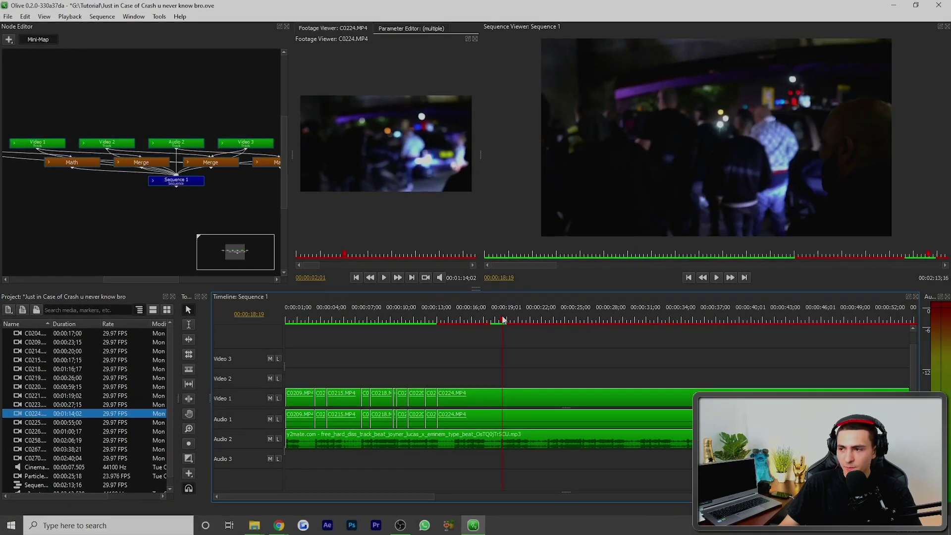
drag(503, 320, 596, 321)
scroll(606, 343, down, 2)
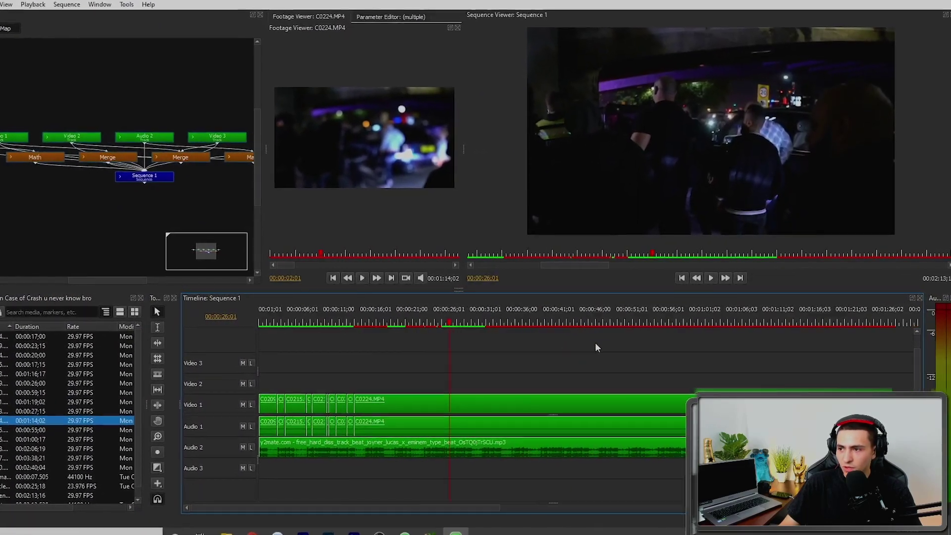
mouse_move(490, 323)
mouse_down()
mouse_move(506, 322)
mouse_move(477, 328)
mouse_up()
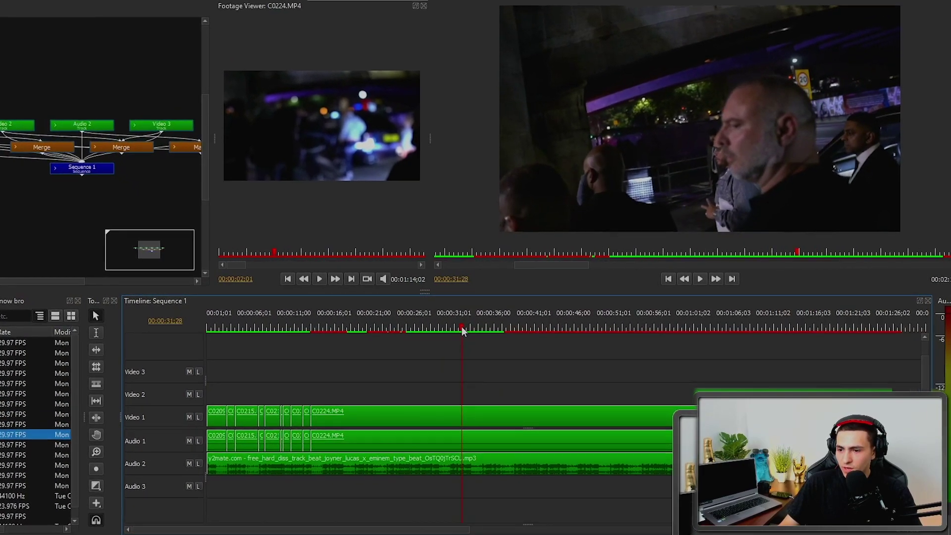
drag(337, 415, 314, 432)
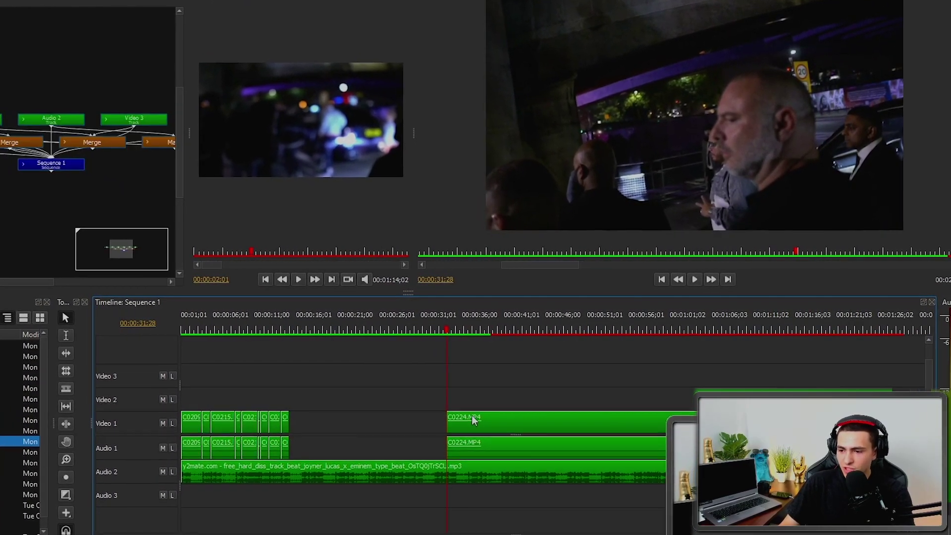
Step: Play into C0224.MP4, cut it to end at 00:00:14;17 on the beat and delete the remainder
click(270, 331)
key(space)
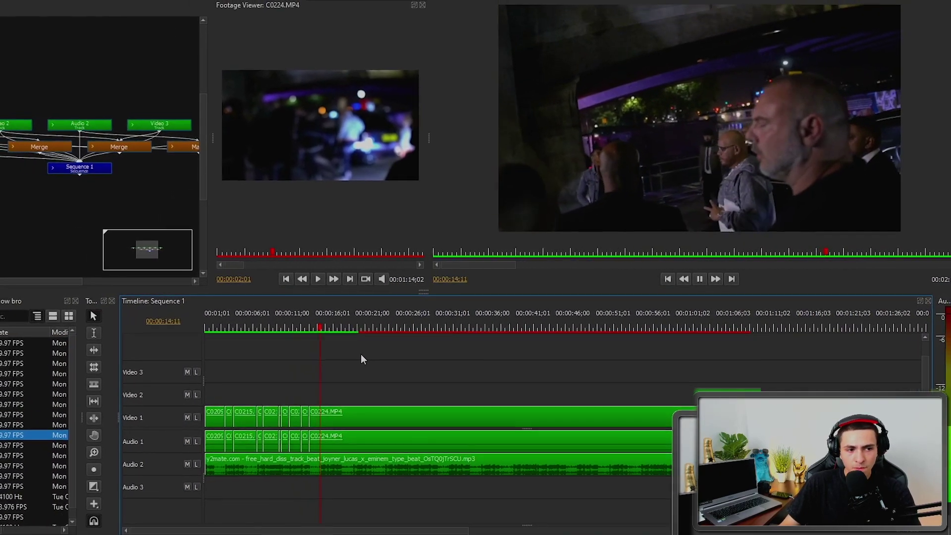
key(space)
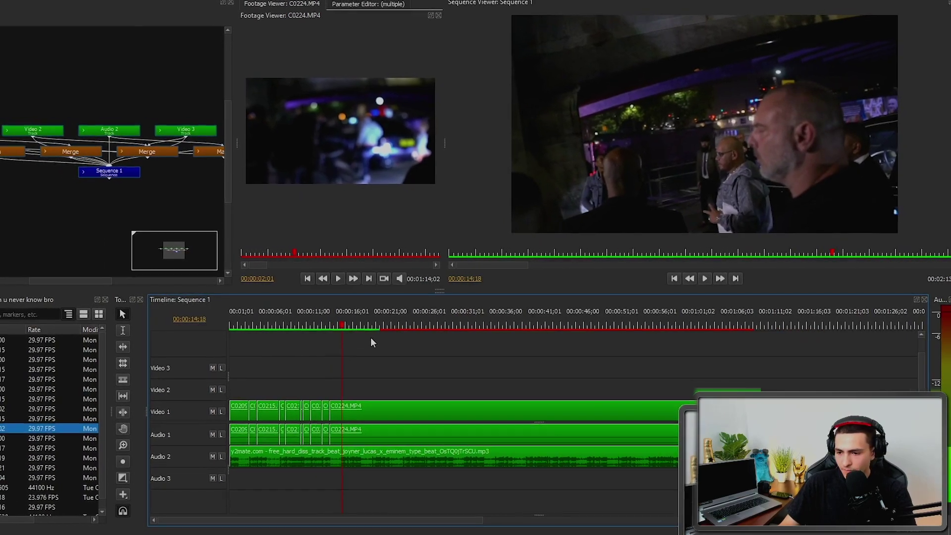
key(space)
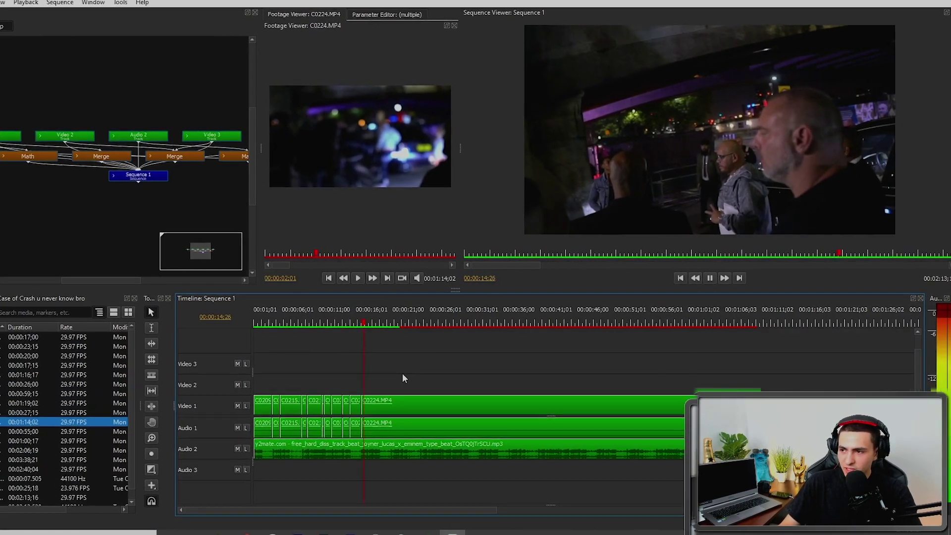
key(space)
click(392, 405)
key(Delete)
click(362, 322)
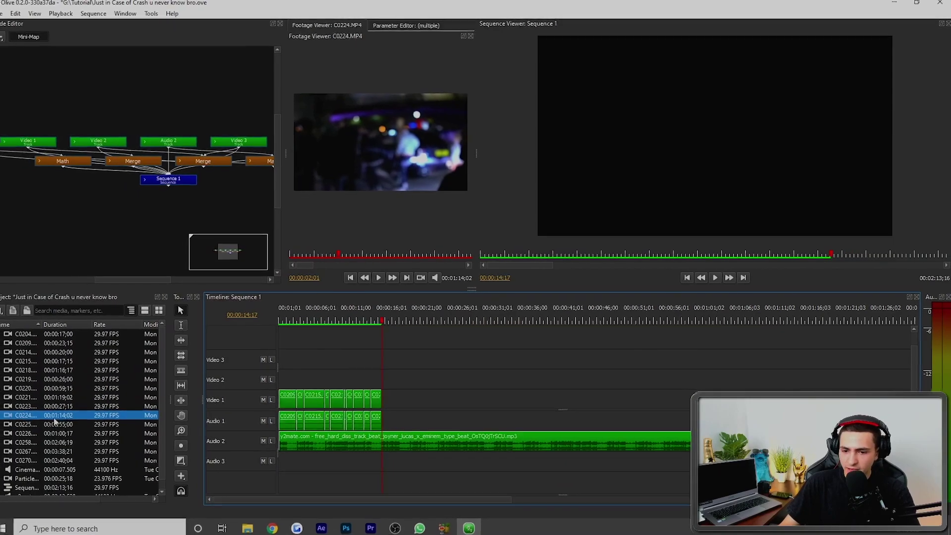
Step: Preview C0225.MP4 and place it on Video 1 at 00:00:14;17
click(68, 425)
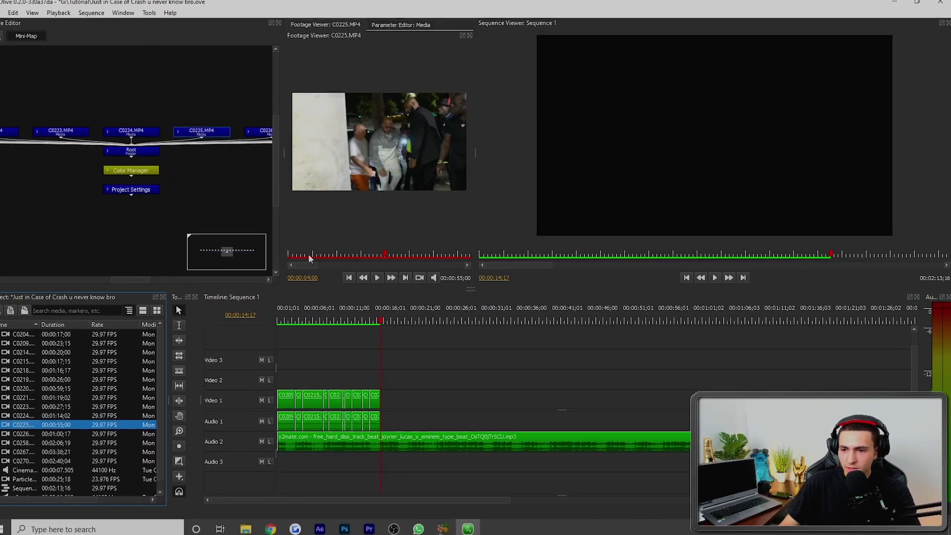
drag(30, 425, 411, 408)
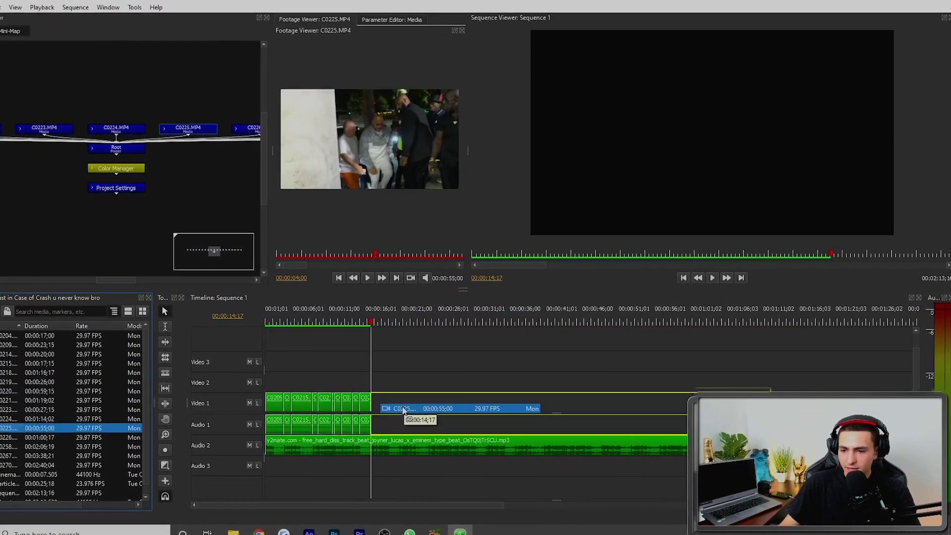
Step: Split C0225.MP4 at 00:00:22;17 and move the later section back to 00:00:14;17, over the unwanted beginning
click(451, 321)
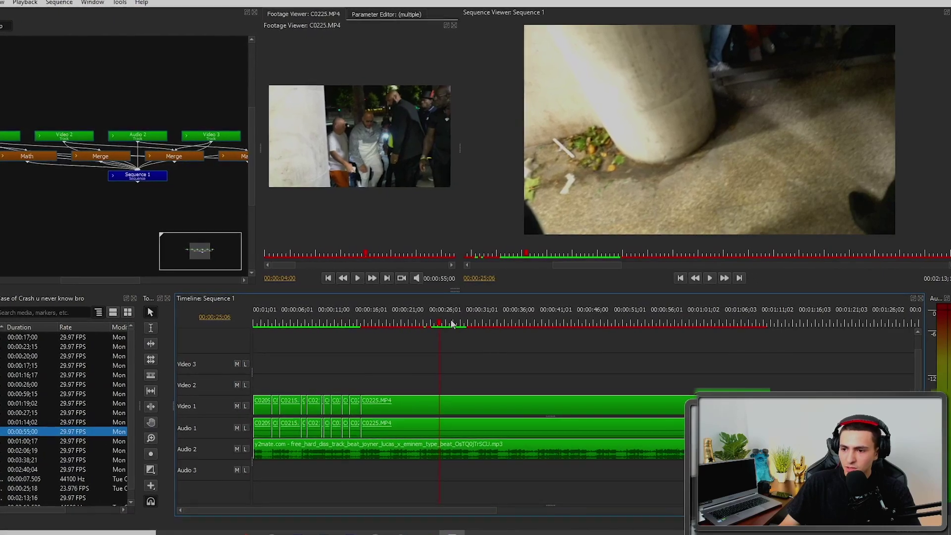
drag(452, 322, 395, 328)
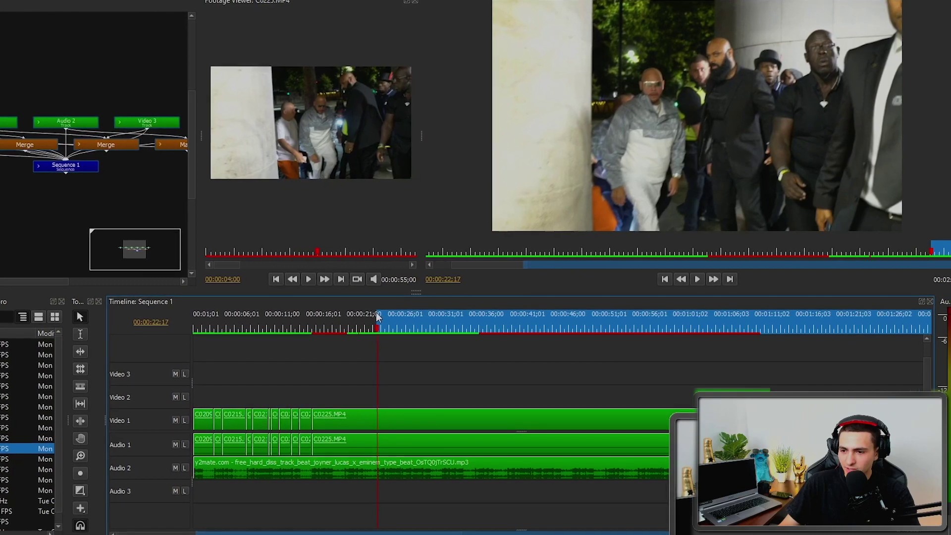
key(ctrl+shift+d)
drag(408, 421, 342, 421)
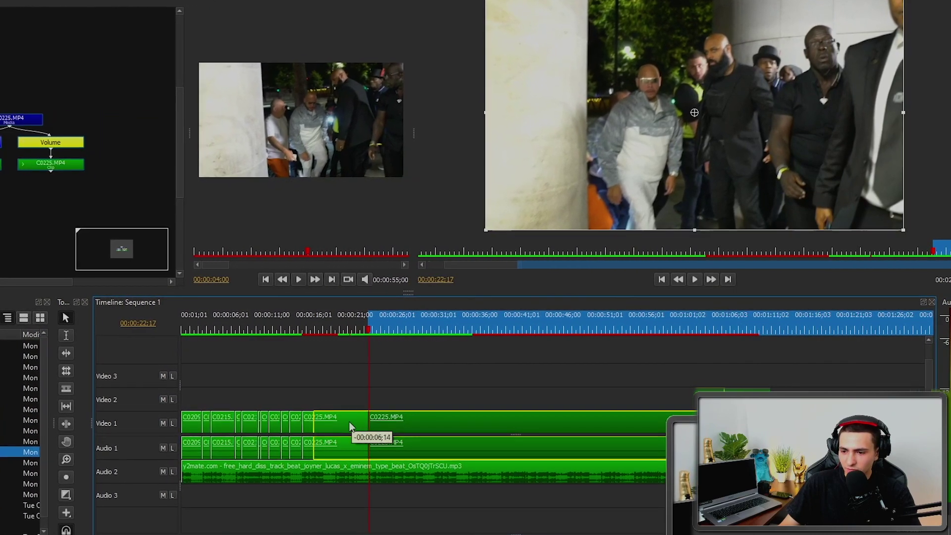
Step: Replay the transition from C0224.MP4 into C0225.MP4 several times to judge its timing against the beat
click(292, 327)
key(space)
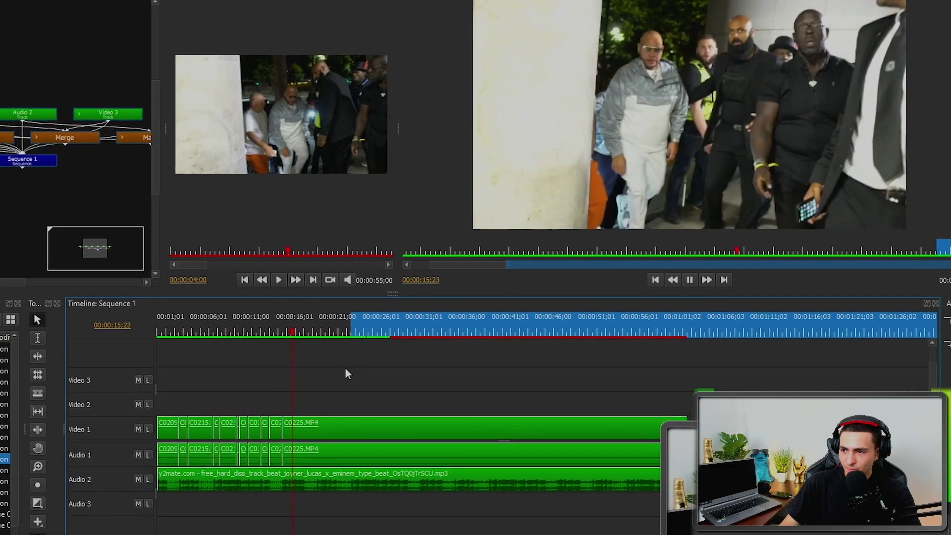
key(space)
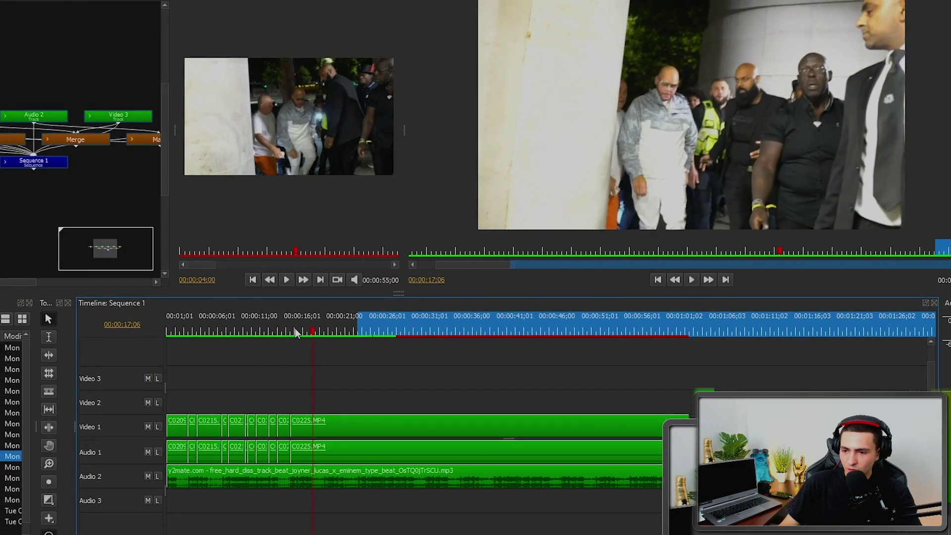
click(294, 331)
key(space)
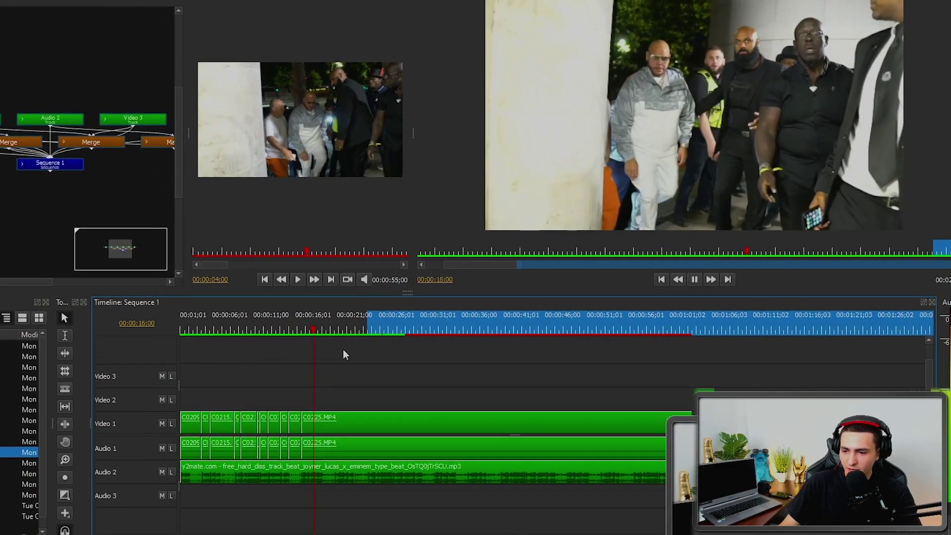
key(space)
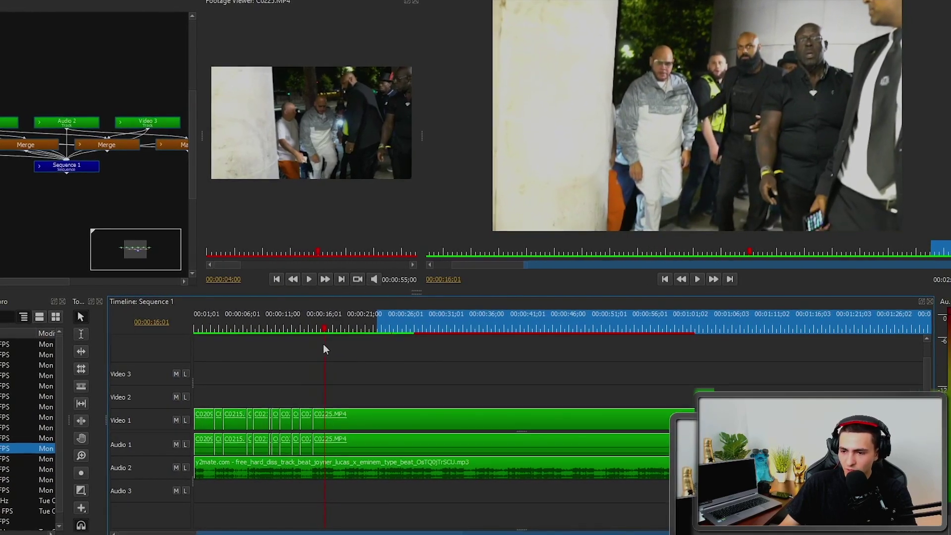
click(315, 328)
key(space)
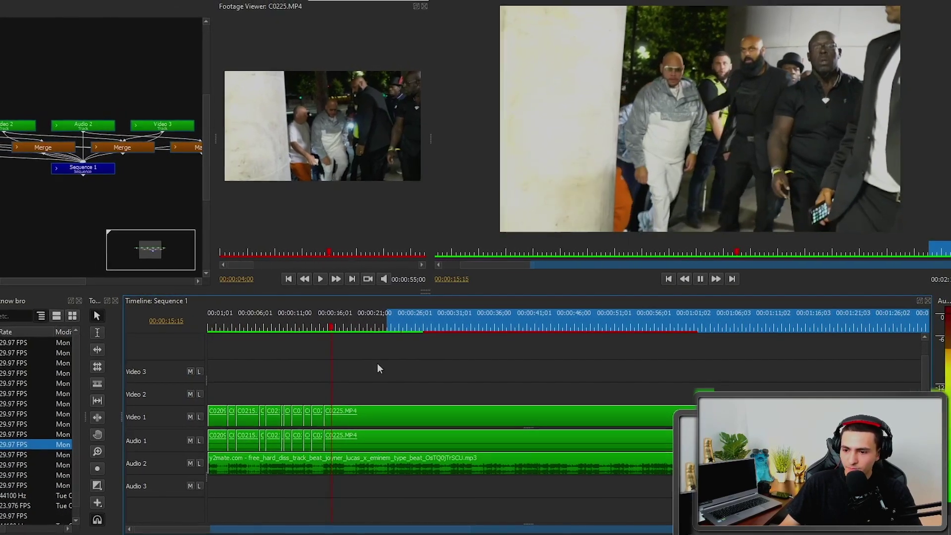
click(303, 327)
key(space)
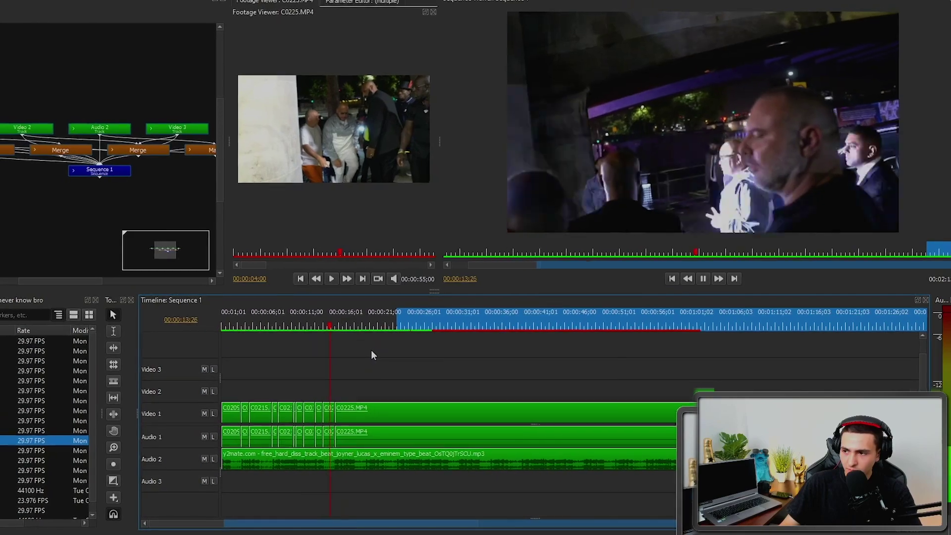
key(space)
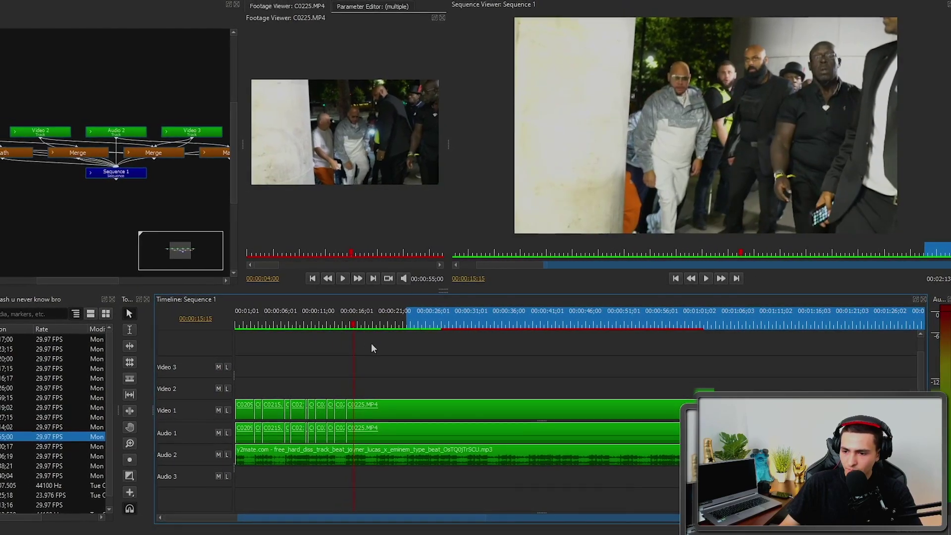
click(340, 326)
key(space)
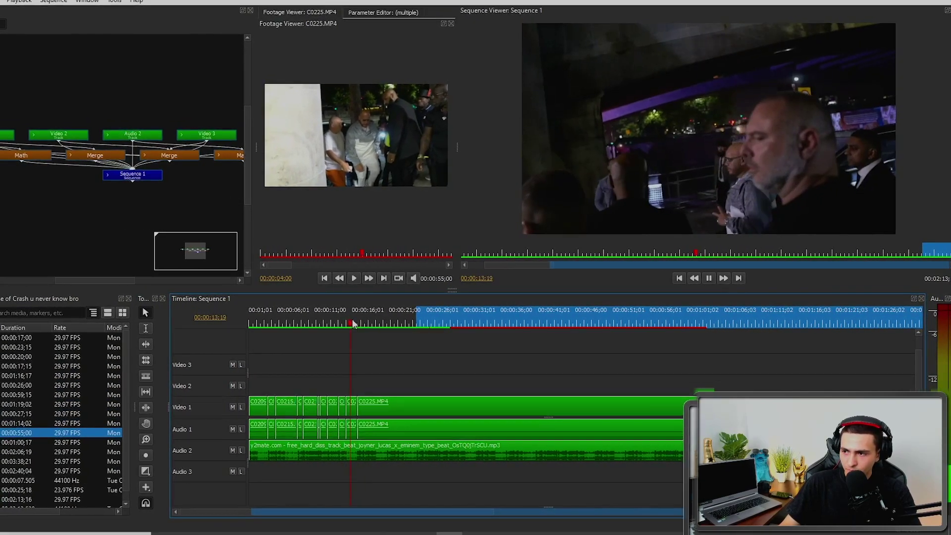
Step: Move C0225.MP4 to start at 00:00:13;02 on Video 1, in place of the C0224.MP4 piece
click(347, 321)
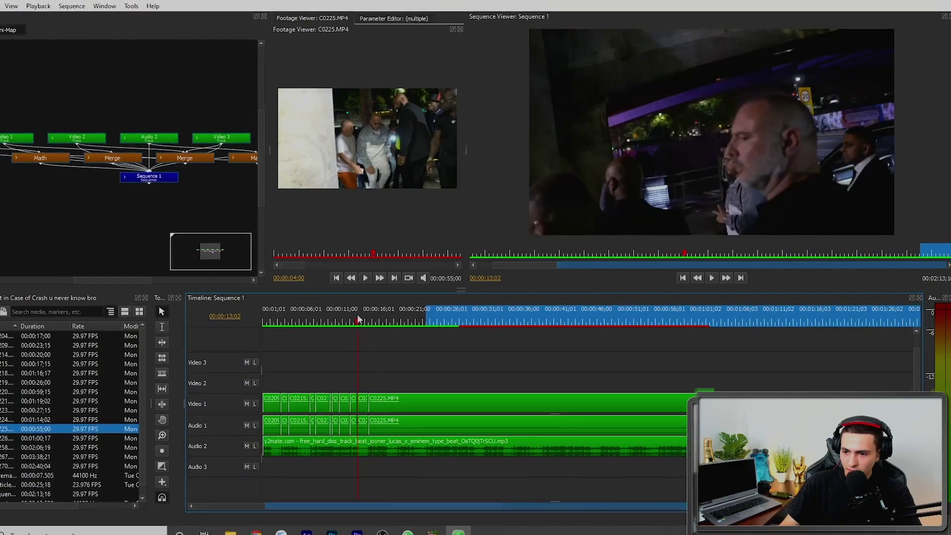
click(388, 400)
click(394, 372)
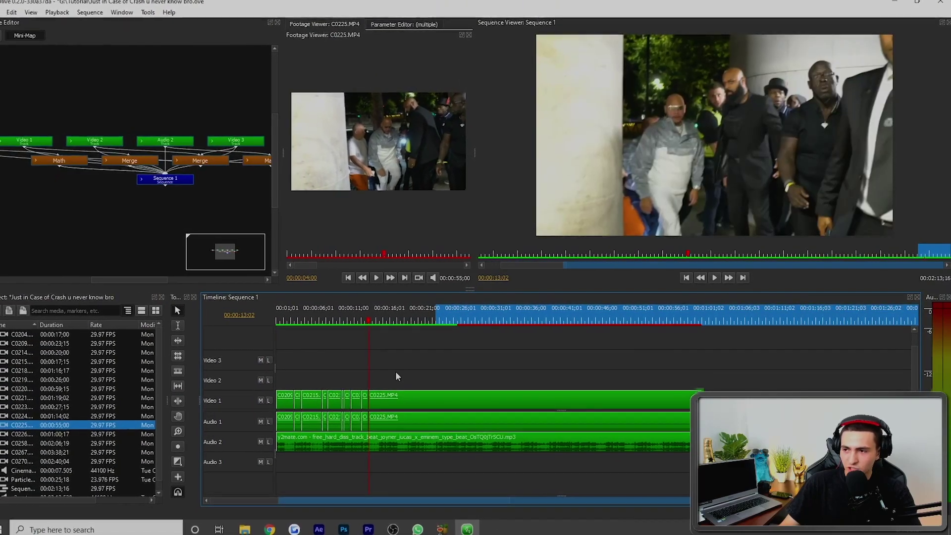
Step: Play into C0225.MP4, split it at 00:00:14;16 and delete the part after the split
key(space)
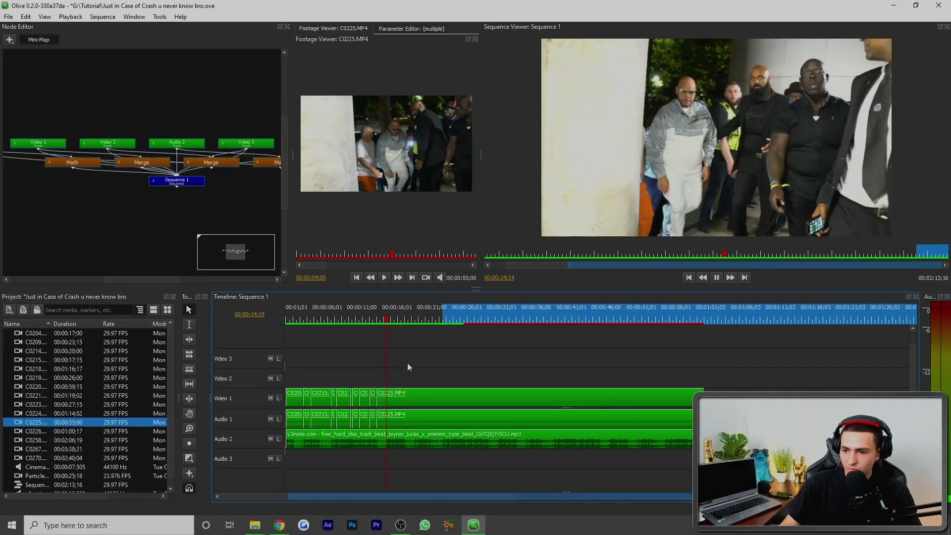
click(390, 394)
key(Delete)
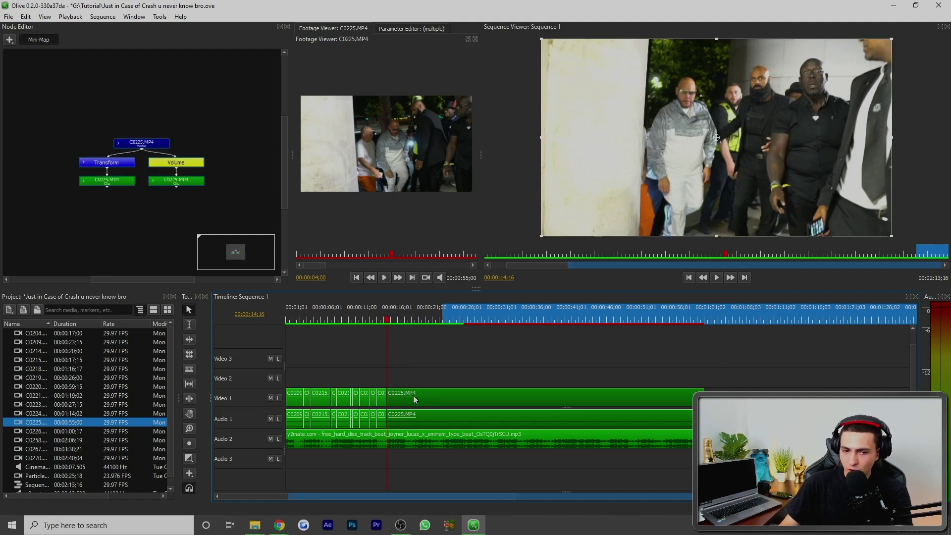
Step: Place C0226.MP4 at 00:00:14;16 on Video 1 and replace its beginning with the section split off at 00:01:00;25
click(15, 432)
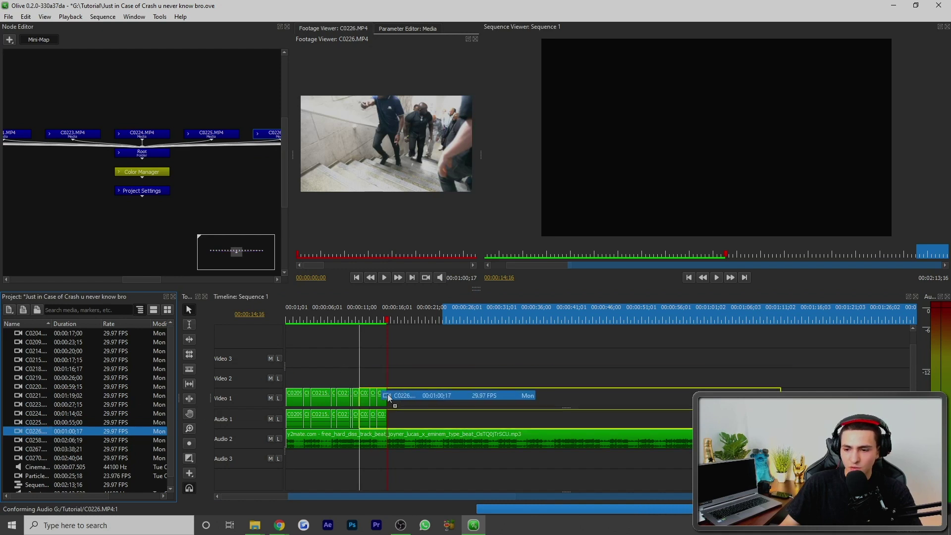
drag(410, 400, 411, 399)
drag(426, 321, 710, 322)
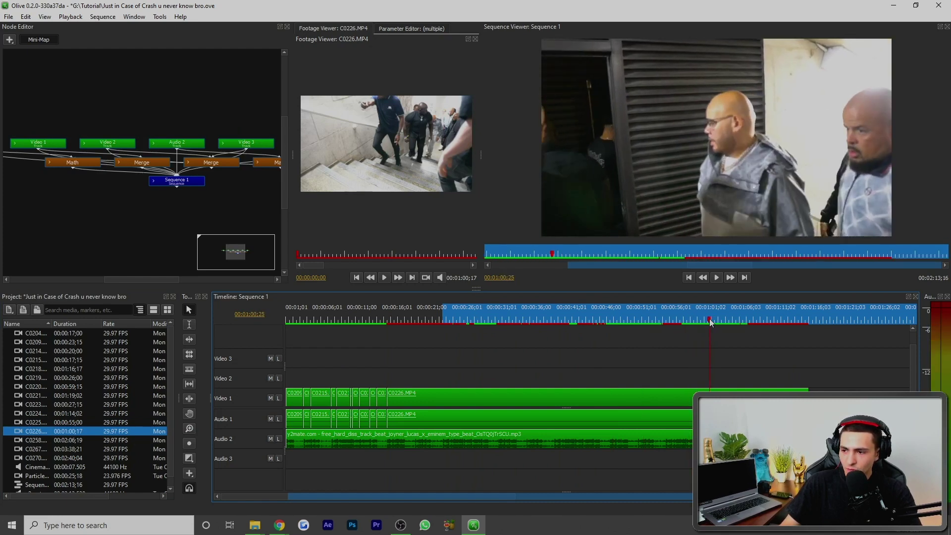
click(439, 397)
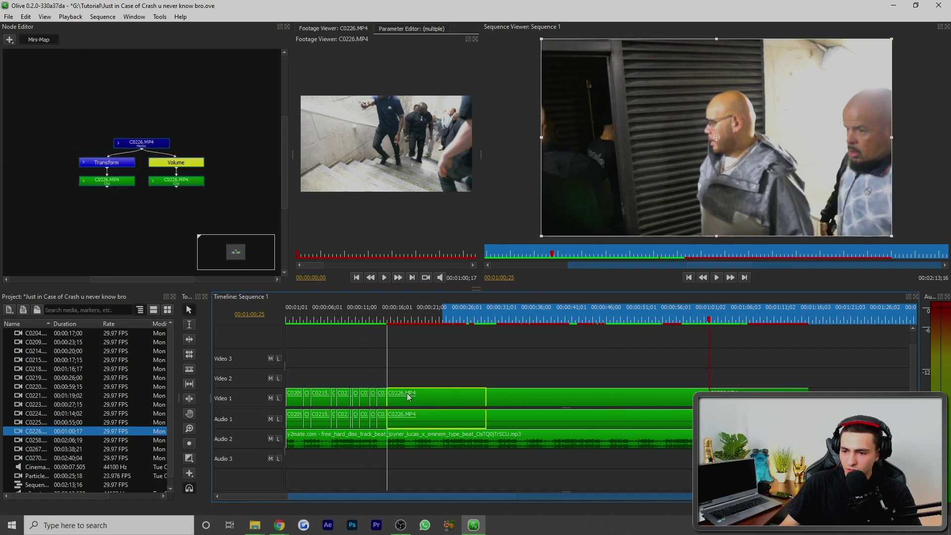
drag(409, 396, 408, 396)
key(space)
key(Delete)
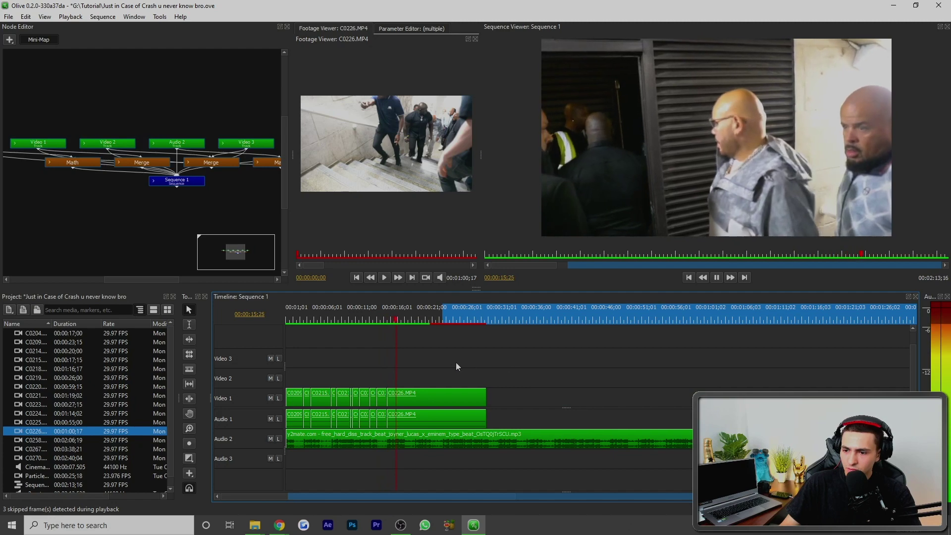
Step: Split C0226.MP4 at 00:00:19;15 and move the later section back to 00:00:14;16, over the unwanted beginning
click(408, 320)
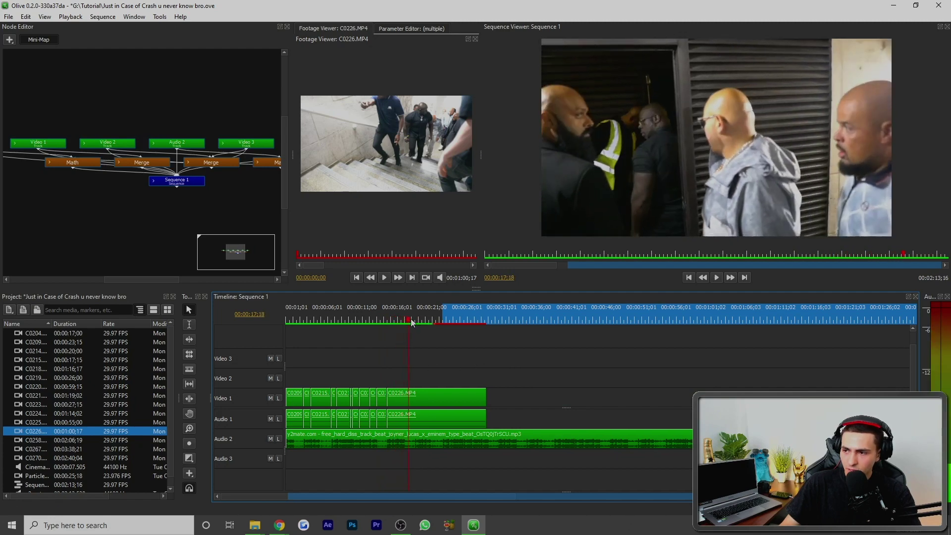
drag(410, 322, 423, 324)
key(space)
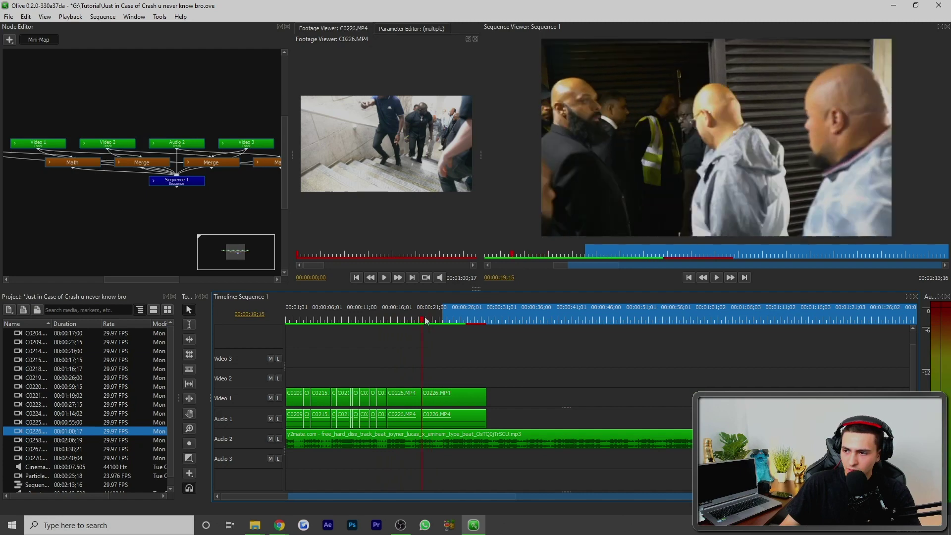
key(space)
key(c)
click(427, 394)
key(v)
click(377, 321)
Step: Play into C0226.MP4, split it at 00:00:16;03 and delete the part after the split
key(space)
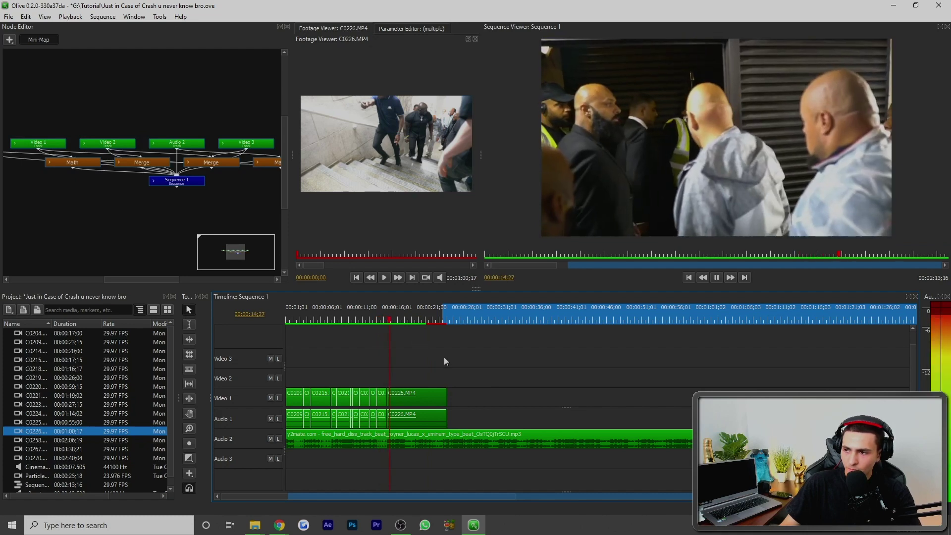
key(space)
click(396, 398)
key(v)
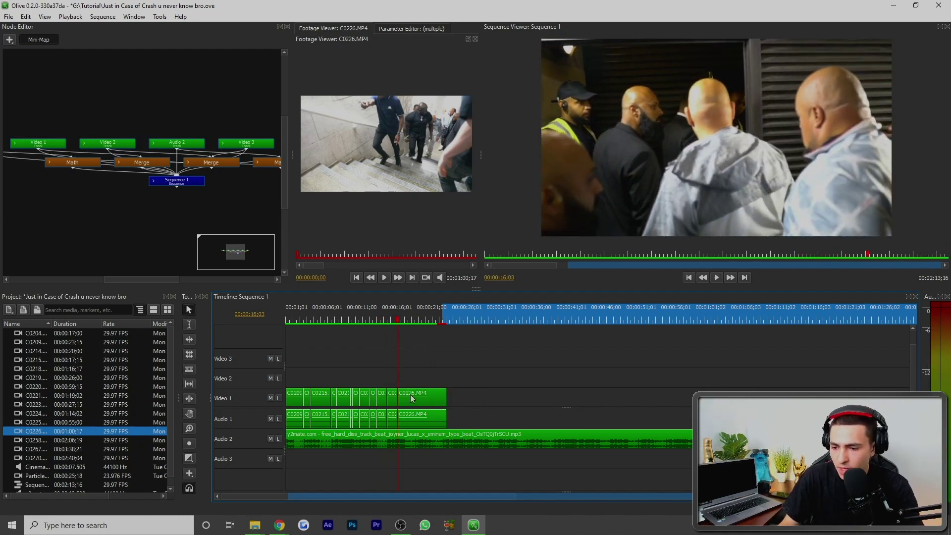
key(Delete)
Step: Add C0258.MP4 to Video 1, split it at the rapper's pointing gesture and move the later section to start at 00:00:16;03
click(35, 441)
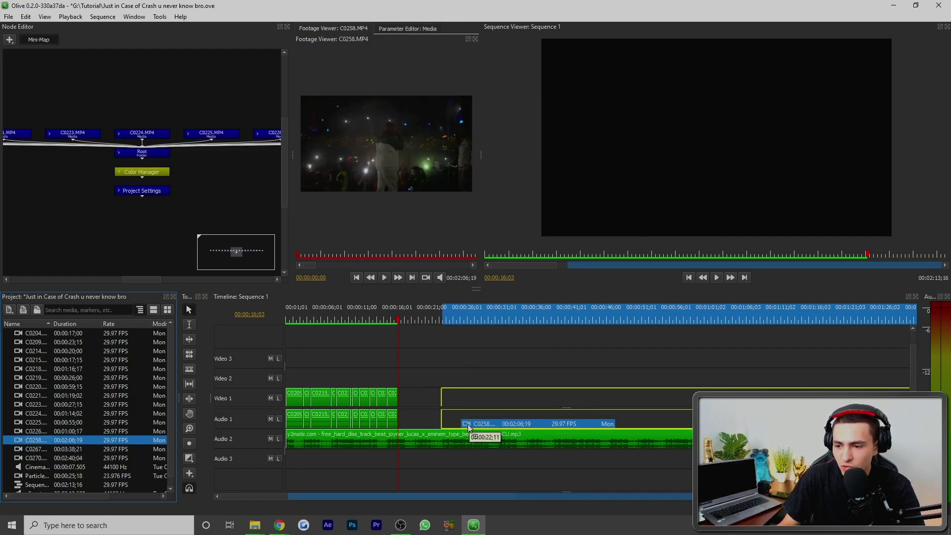
click(503, 318)
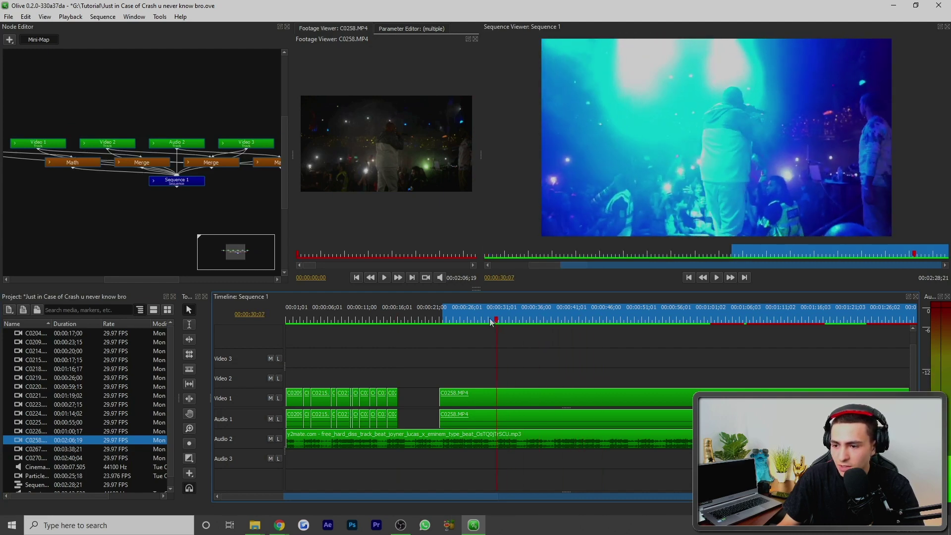
drag(503, 326, 575, 333)
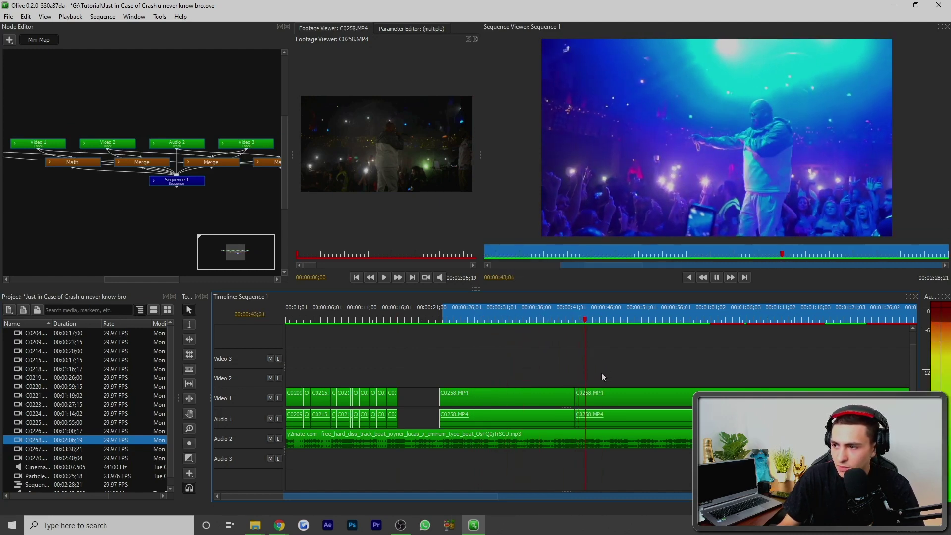
click(601, 403)
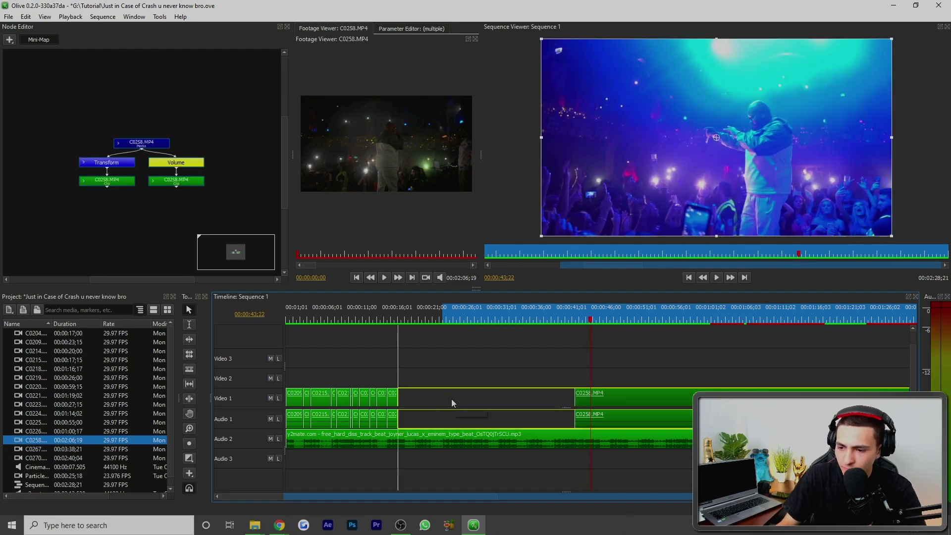
click(451, 403)
key(Delete)
Step: Set the speed of C0258.MP4 to 200% with speed and duration linked
click(400, 321)
right_click(450, 400)
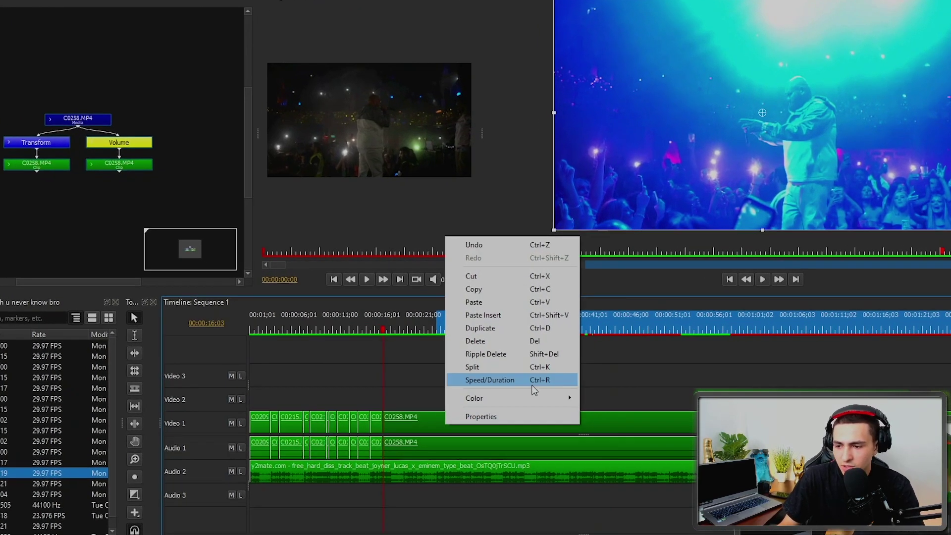
click(488, 366)
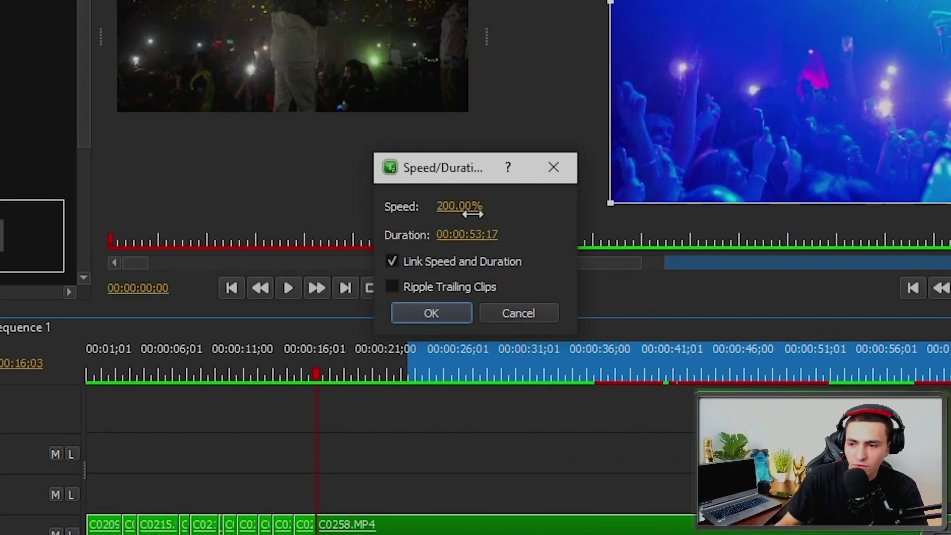
click(438, 317)
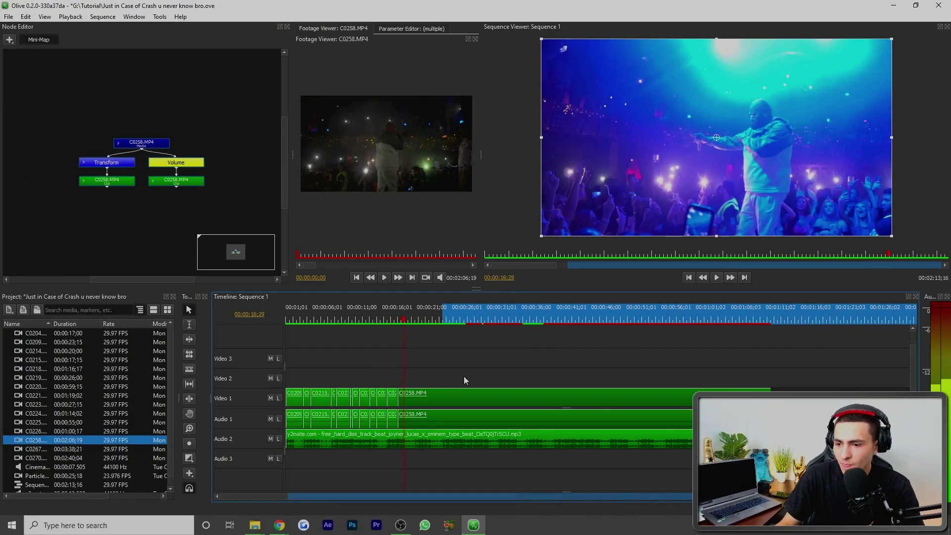
Step: Play into C0258.MP4, split it at 00:00:18;14 and delete the part after the split
key(space)
key(ctrl+k)
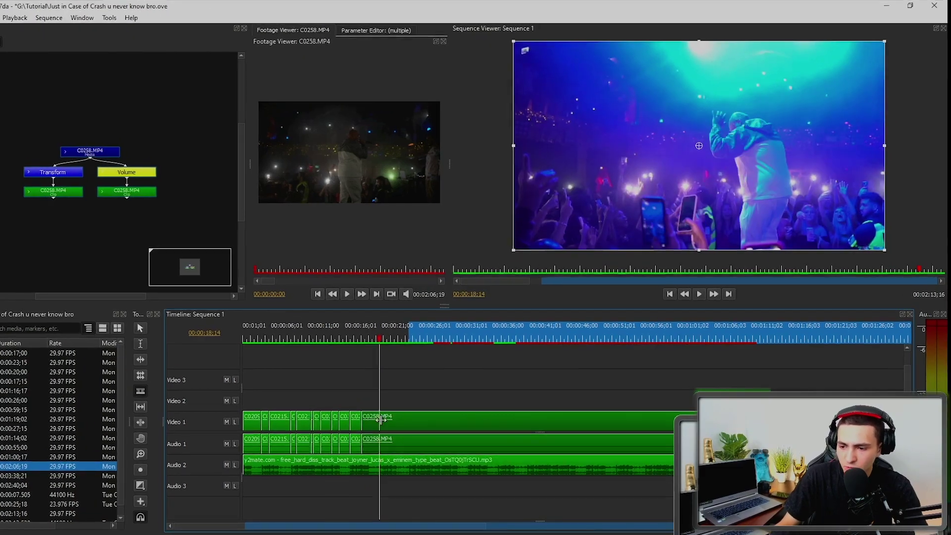
click(415, 418)
key(Delete)
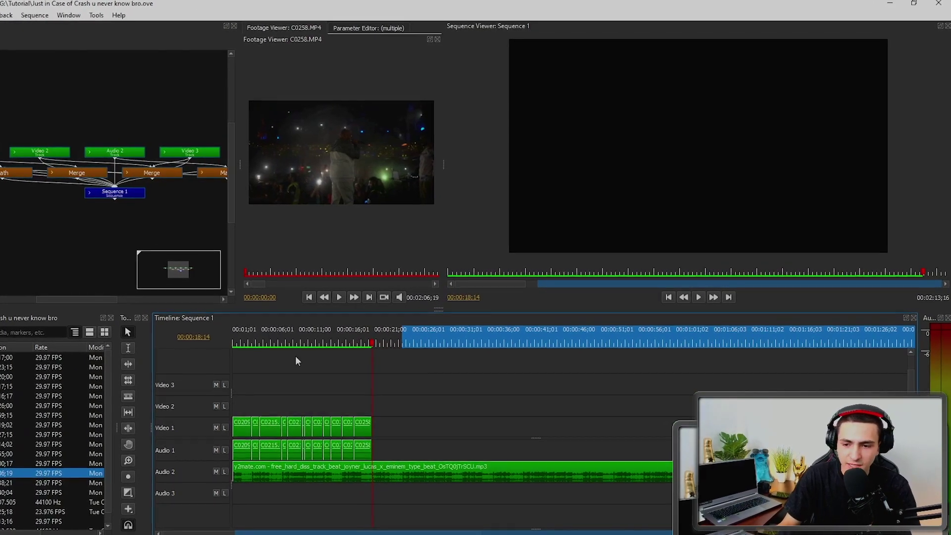
Step: Place C0267.MP4 at 00:00:18;14 on Video 1, directly after C0258.MP4, and preview its opening
key(Down)
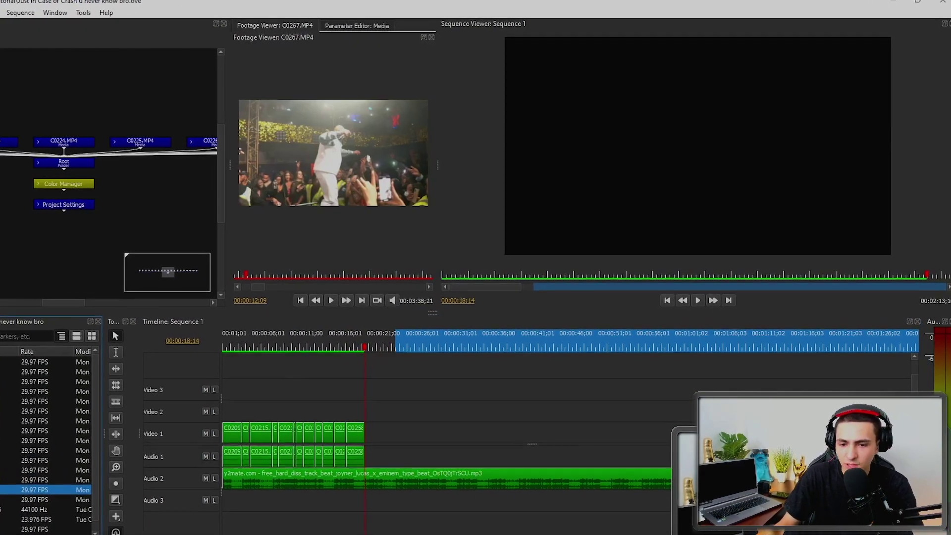
drag(31, 491, 389, 440)
key(space)
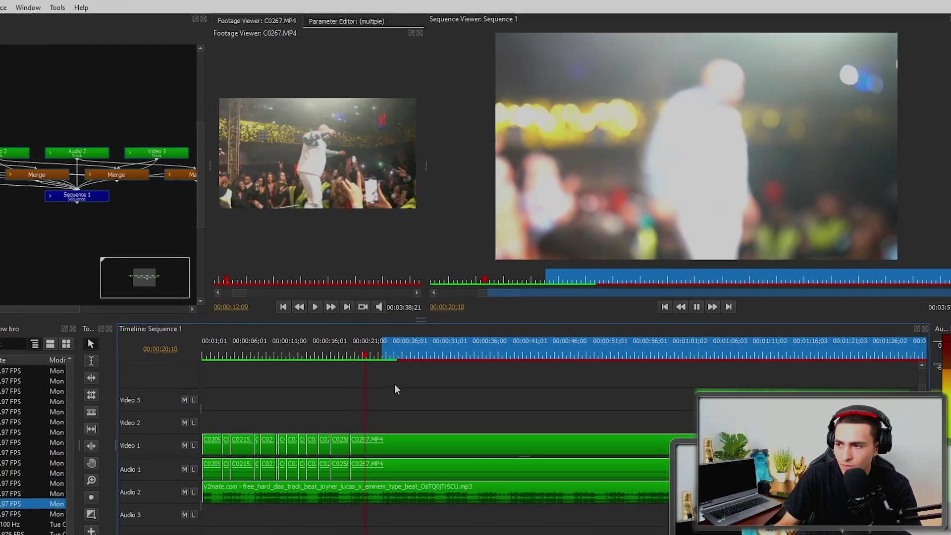
key(space)
Step: Scrub through C0267.MP4 for a front-facing shot, split it at 00:01:04;25 and shift the cut to 00:01:06;04
drag(374, 367, 558, 368)
scroll(601, 406, down, 4)
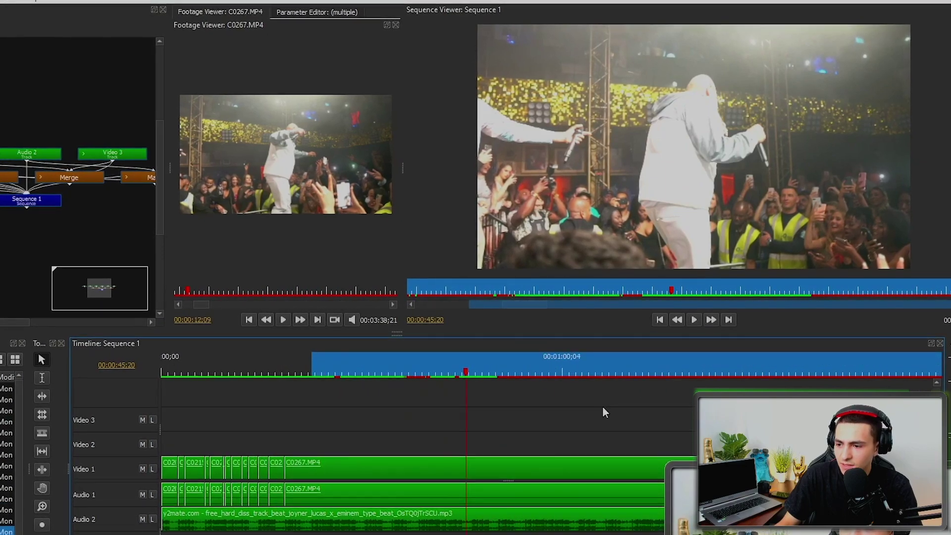
drag(407, 376, 469, 375)
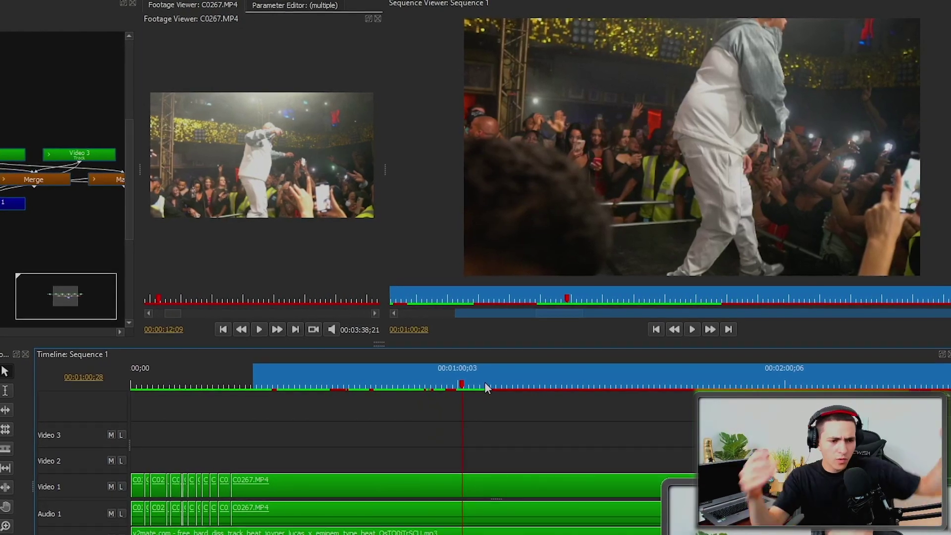
drag(483, 382, 476, 392)
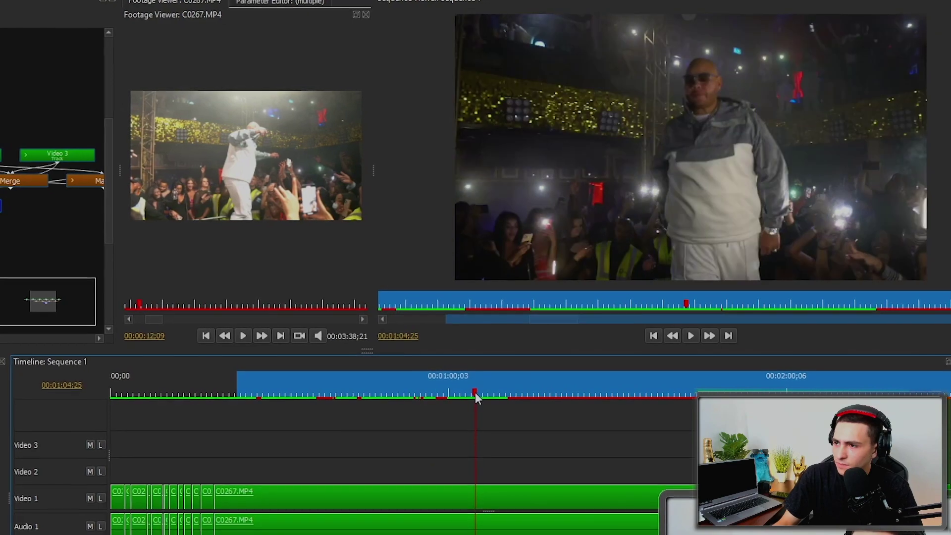
key(ctrl+shift+d)
key(space)
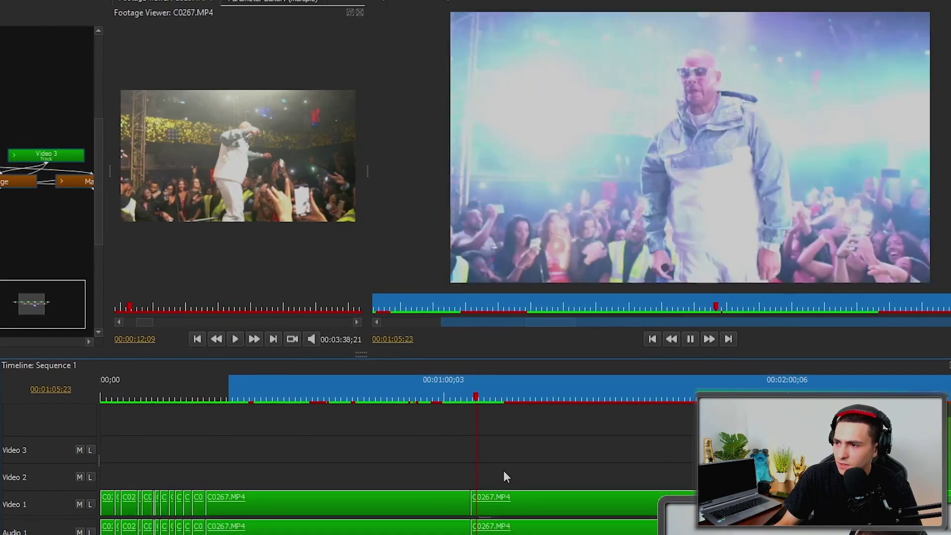
key(space)
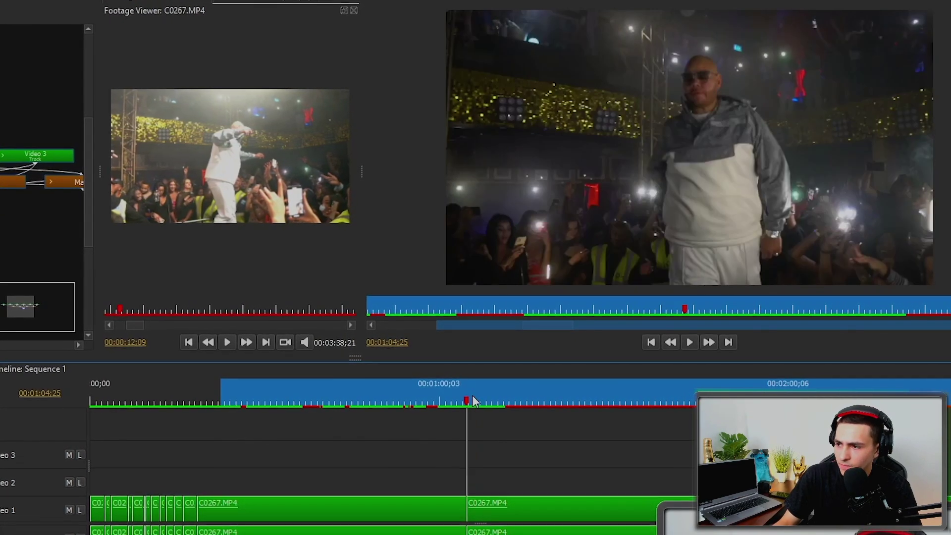
click(473, 398)
drag(466, 504, 473, 505)
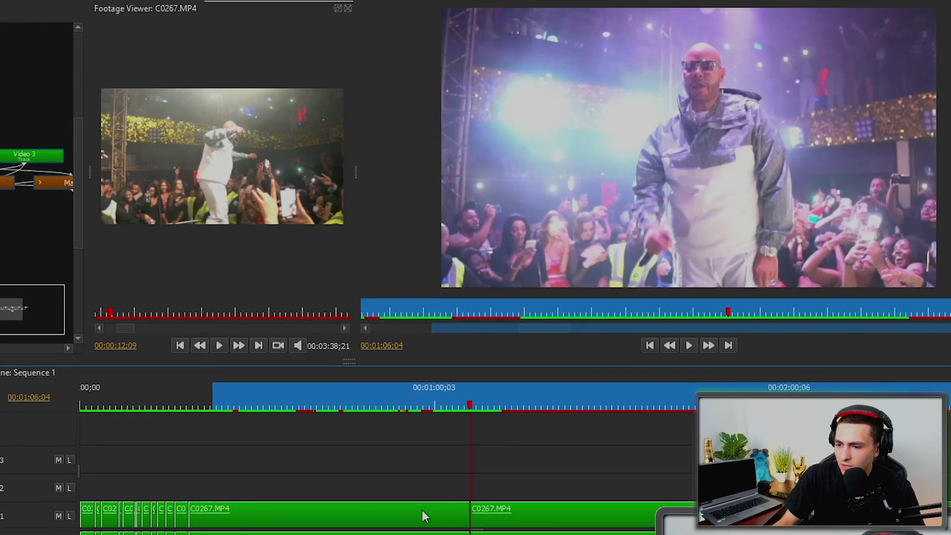
Step: Remove the part of C0267.MP4 before the cut and move the later section back to 00:00:18;14
click(428, 511)
key(Delete)
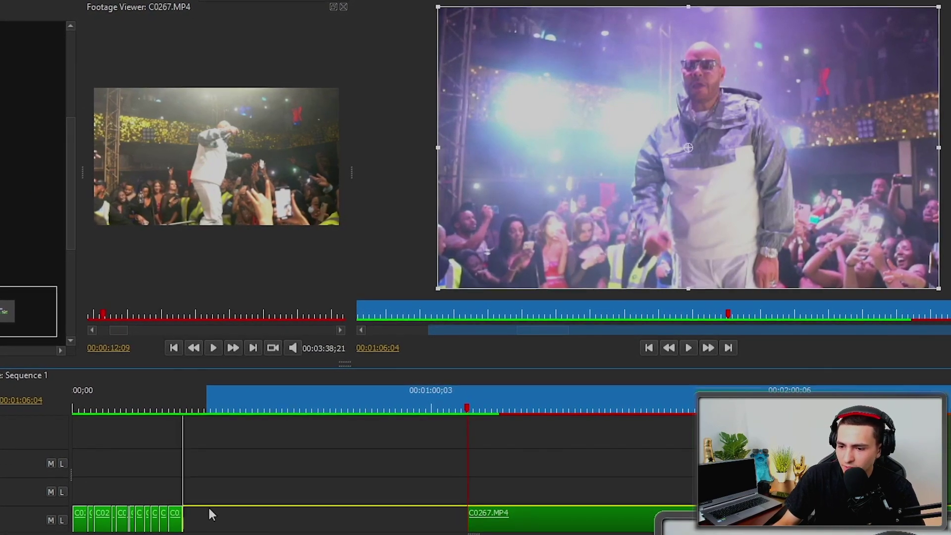
key(Delete)
click(184, 407)
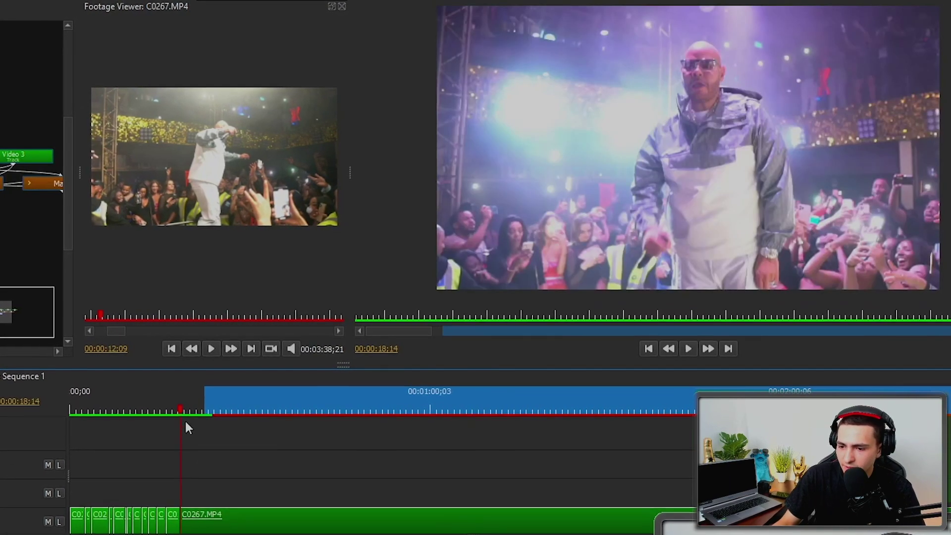
Step: Double the playback speed of C0267.MP4 with speed and duration linked
right_click(218, 516)
click(291, 457)
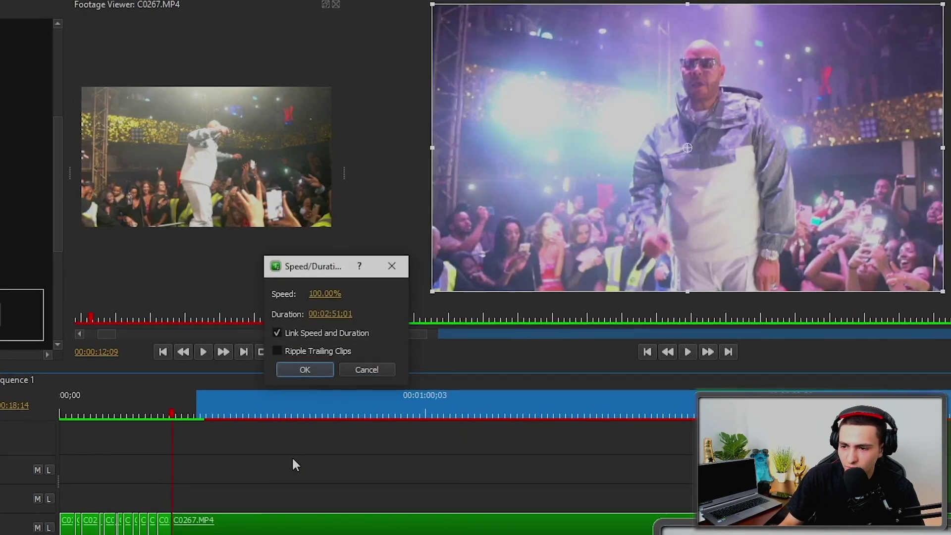
click(323, 294)
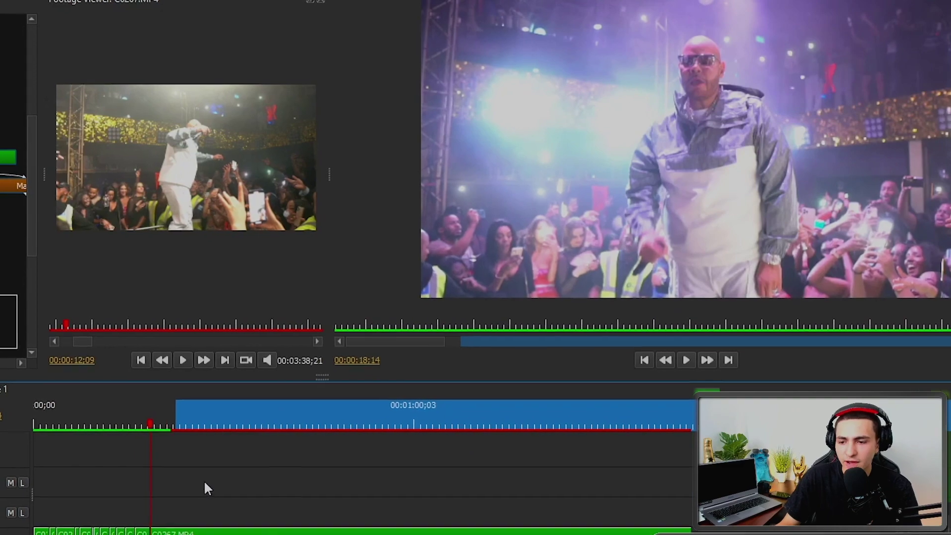
Step: Preview the sped-up C0267.MP4 and move it to start at 00:00:16;03 on Video 1, in place of the C0258.MP4 piece
key(space)
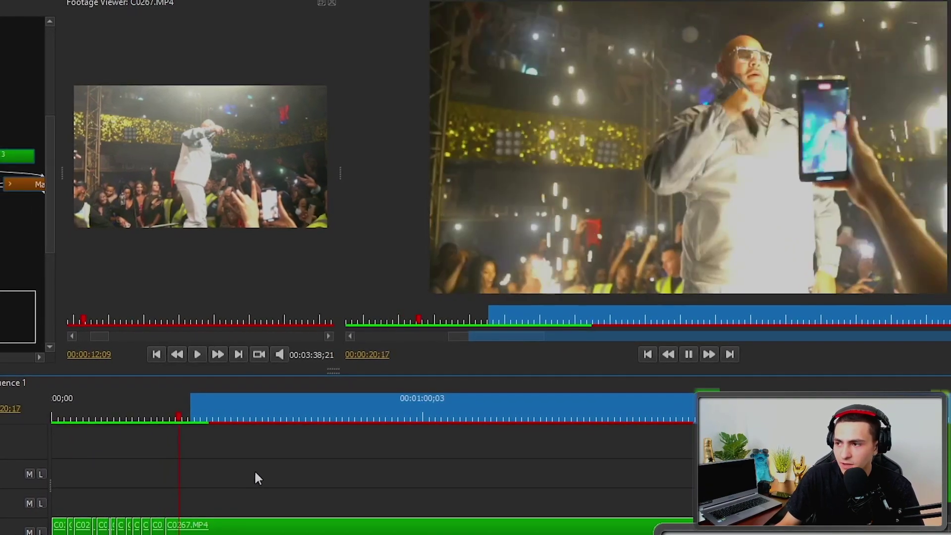
key(space)
click(153, 414)
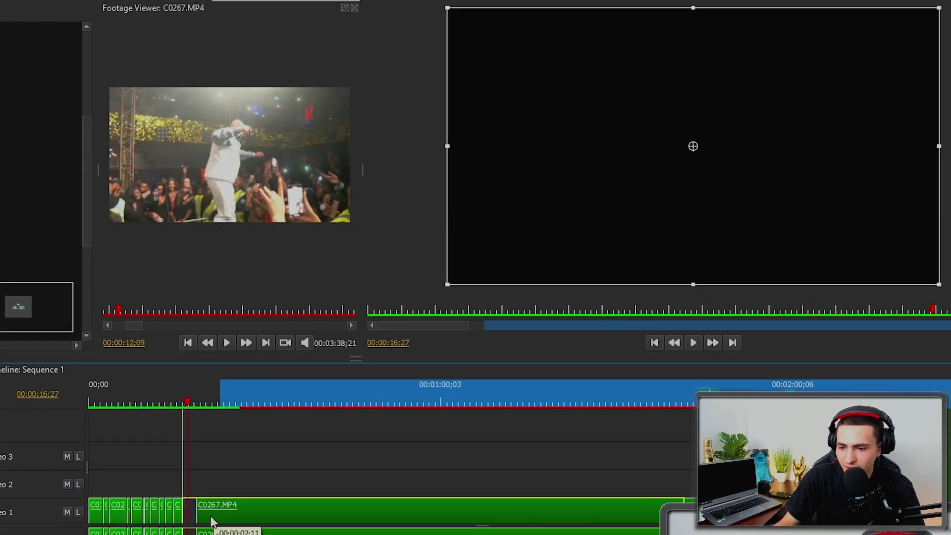
click(166, 401)
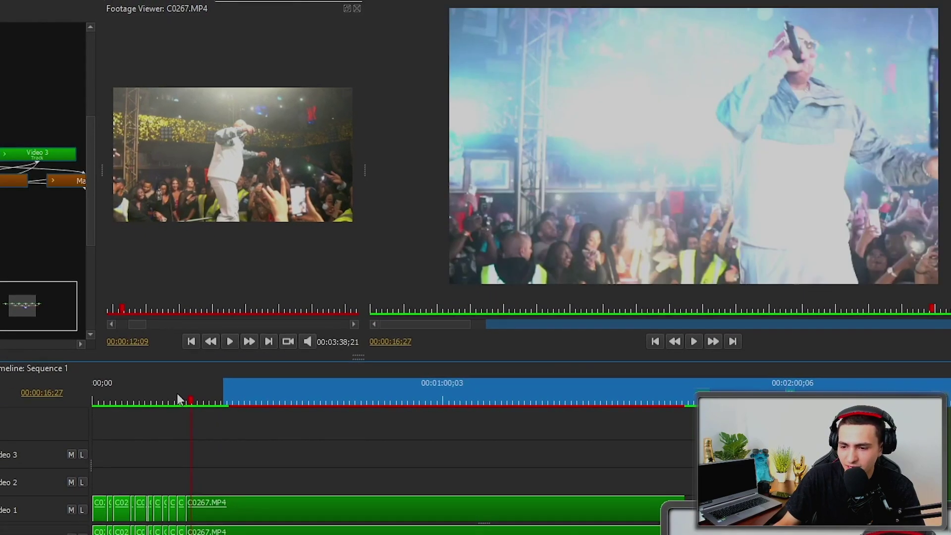
Step: Split C0267.MP4 at 00:00:20;00, delete the part after the split and put the C0258.MP4 piece in its place
key(space)
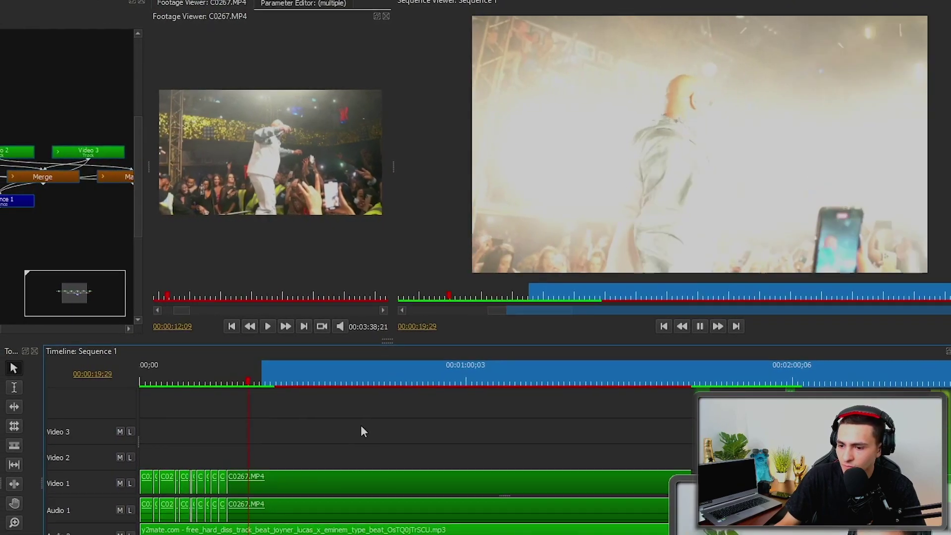
key(space)
key(c)
click(249, 486)
key(v)
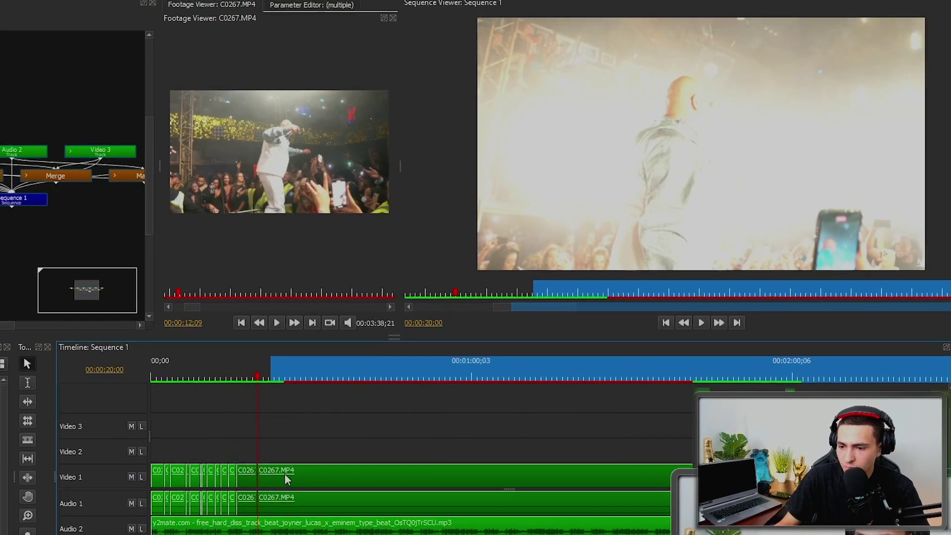
click(275, 487)
key(Delete)
key(space)
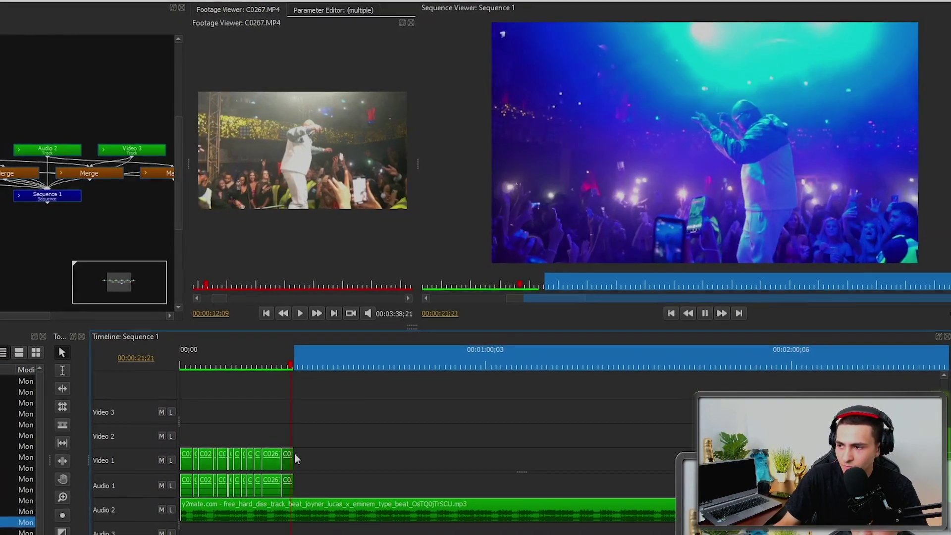
Step: Extend the last C0258.MP4 piece on Video 1, split it at 00:00:22;16 and delete the part after the split
click(300, 366)
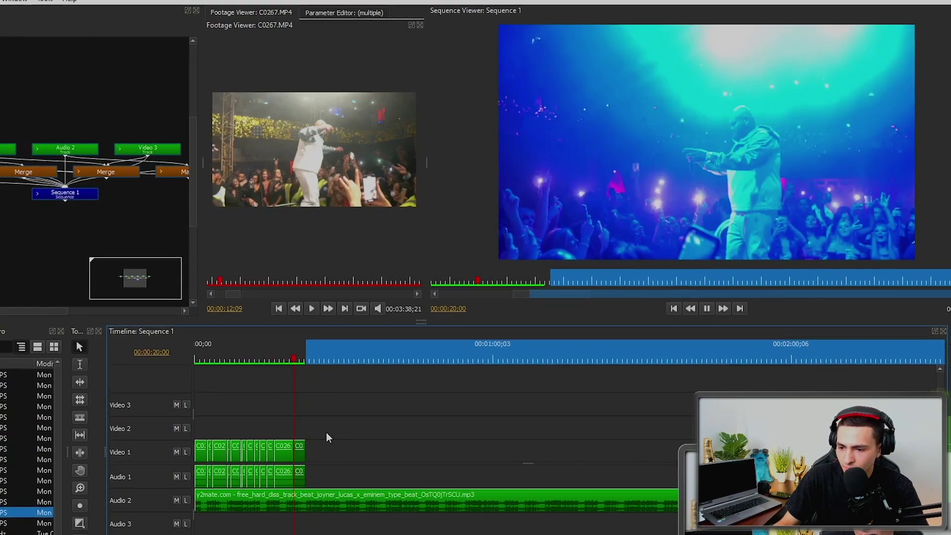
drag(313, 443, 340, 414)
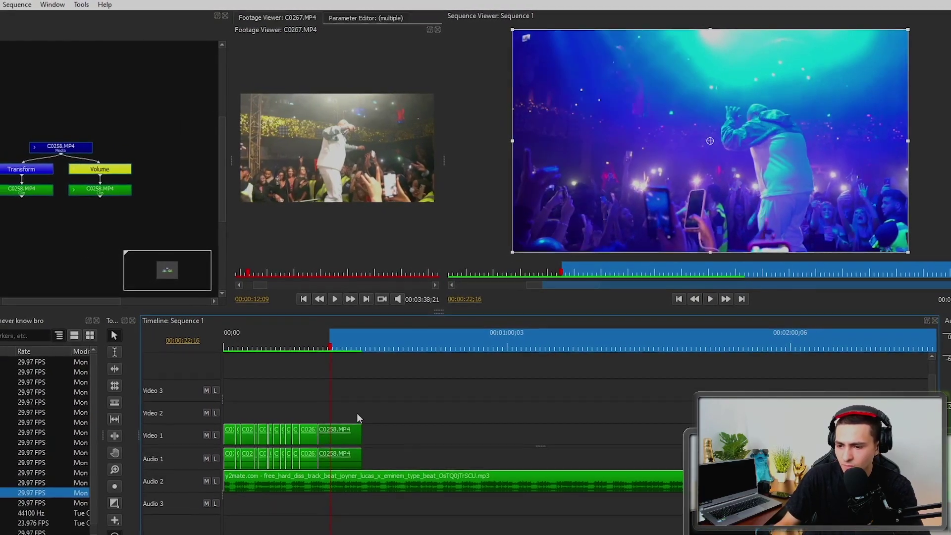
key(ctrl+k)
click(352, 436)
key(Delete)
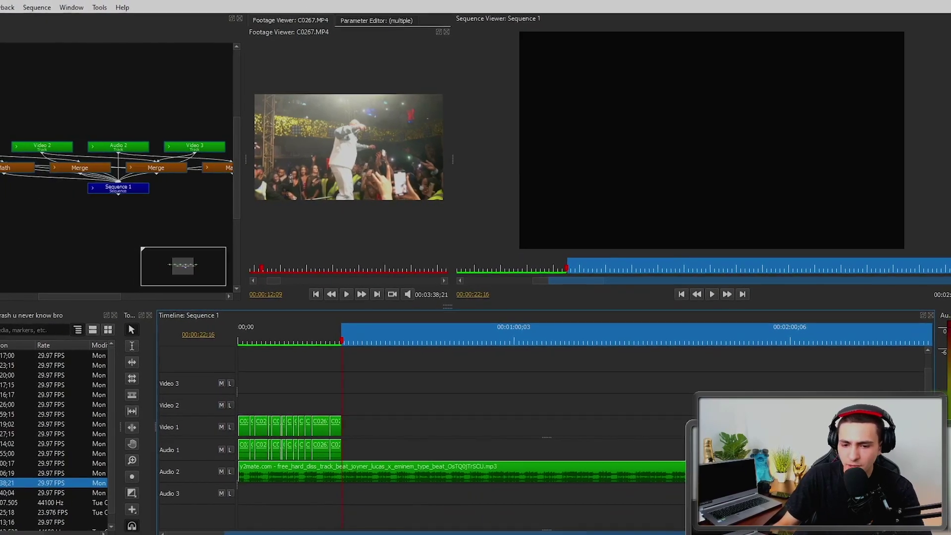
Step: Add C0270.MP4 to Video 1 after the last clip, scan through it and split it at 00:01:57;13
double_click(2, 501)
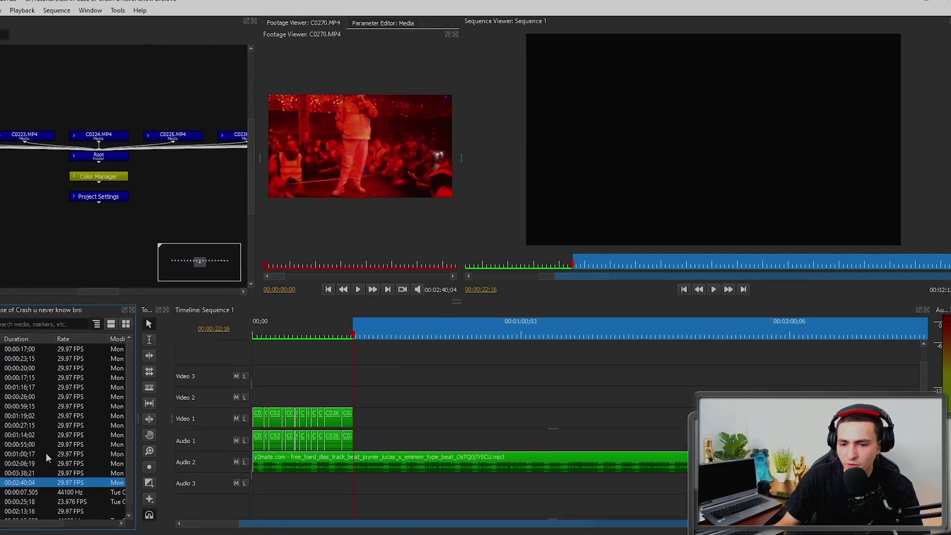
drag(25, 480, 384, 416)
click(448, 334)
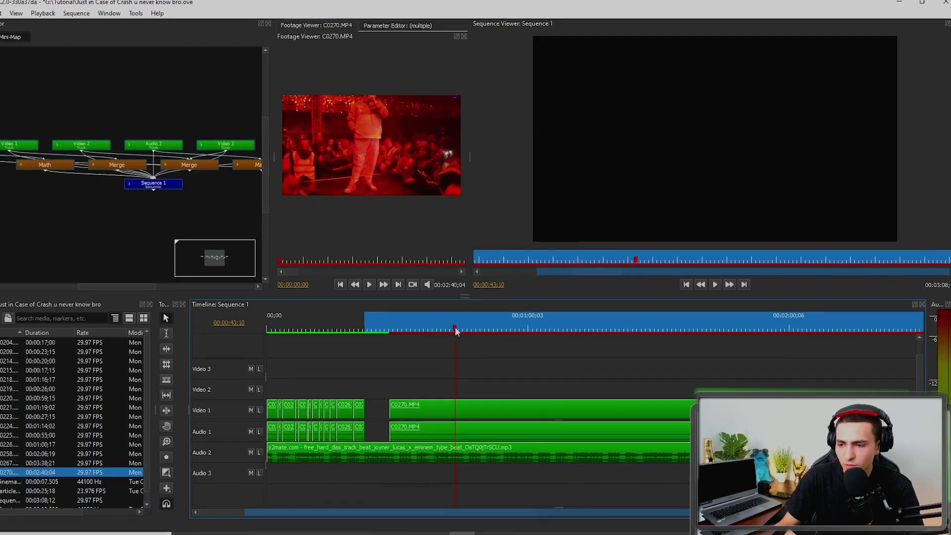
click(507, 327)
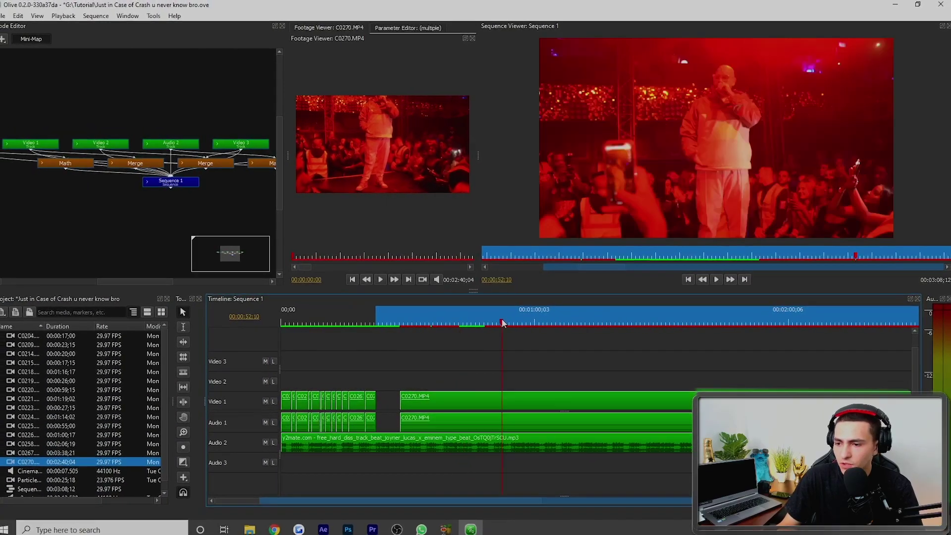
drag(527, 321, 595, 322)
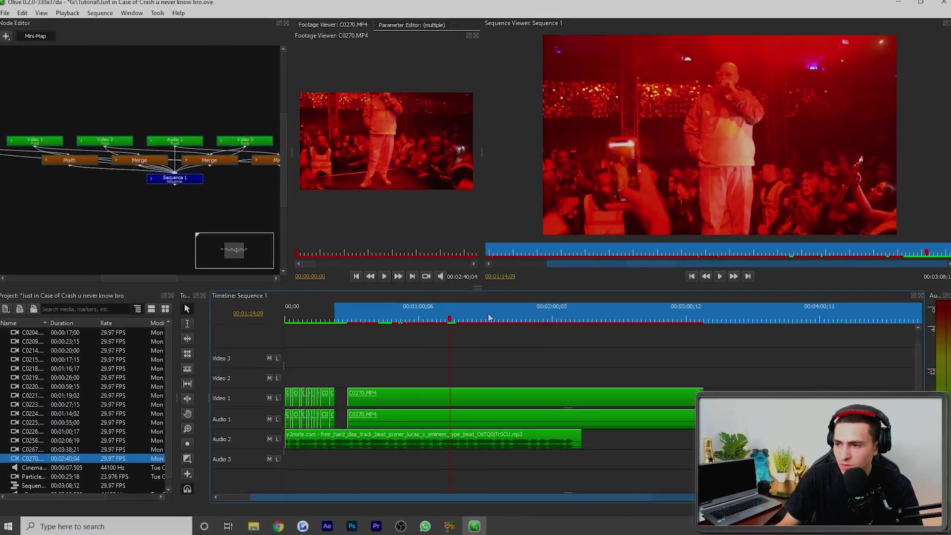
click(537, 323)
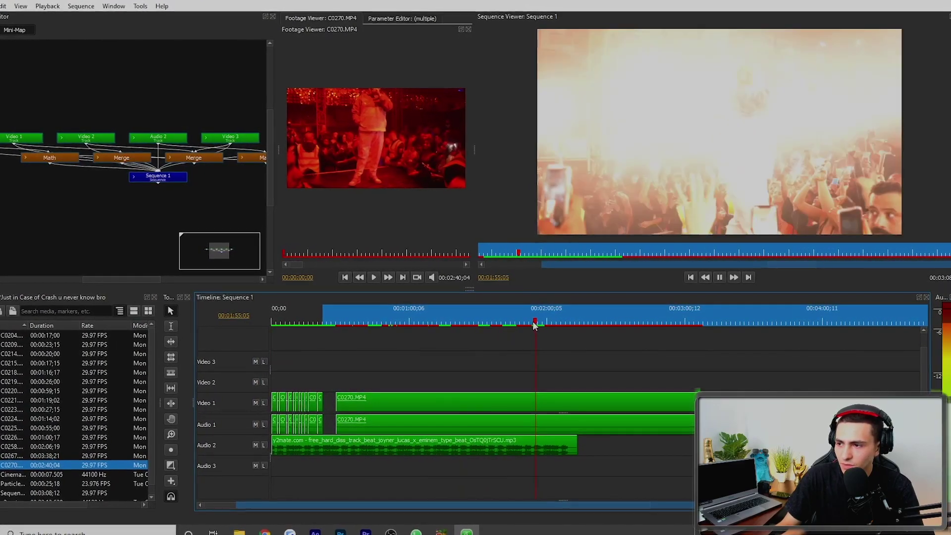
click(514, 325)
drag(510, 323, 532, 331)
click(530, 407)
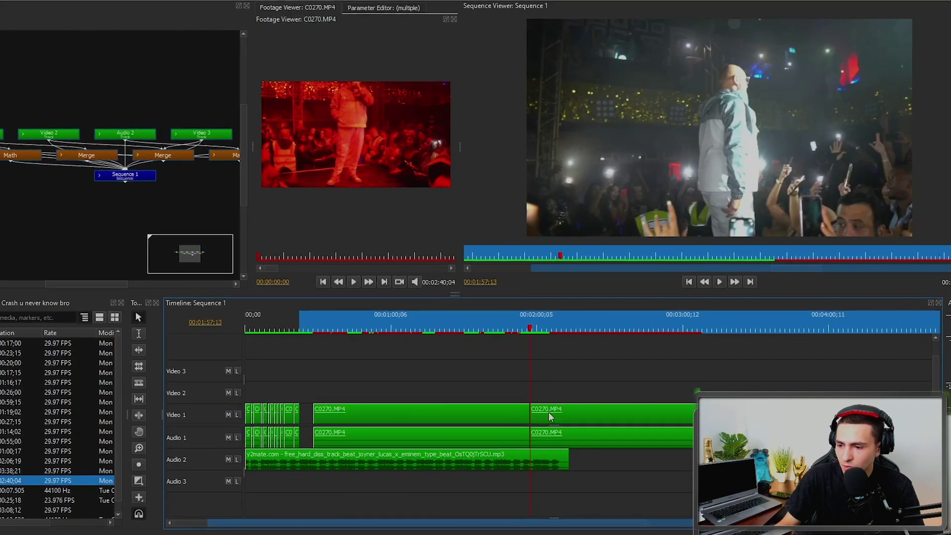
Step: Delete the C0270.MP4 parts before and after the wanted section and move that section to start at 00:00:22;16
click(331, 411)
drag(312, 374, 311, 372)
click(298, 331)
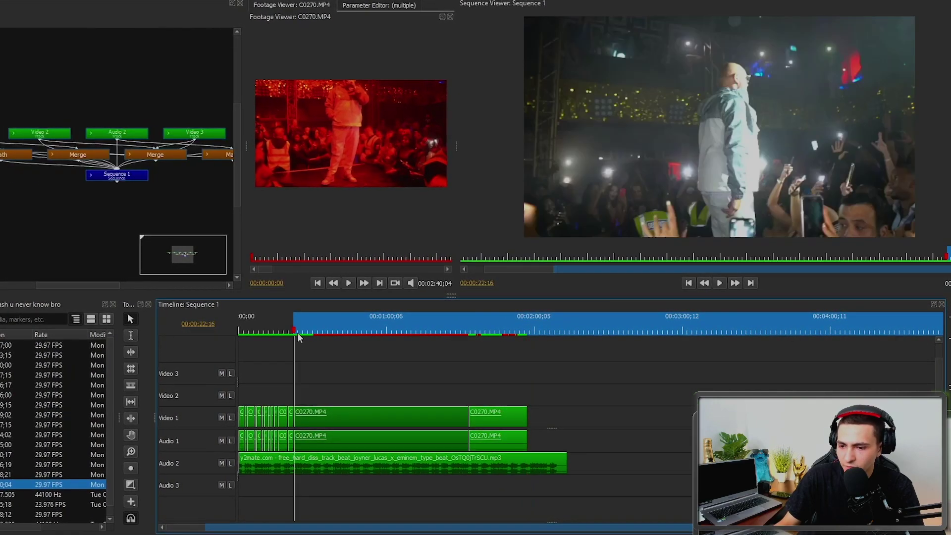
click(489, 424)
key(Delete)
Step: Set the speed of C0270.MP4 to 200 with speed and duration linked, and preview the result
right_click(410, 416)
click(447, 375)
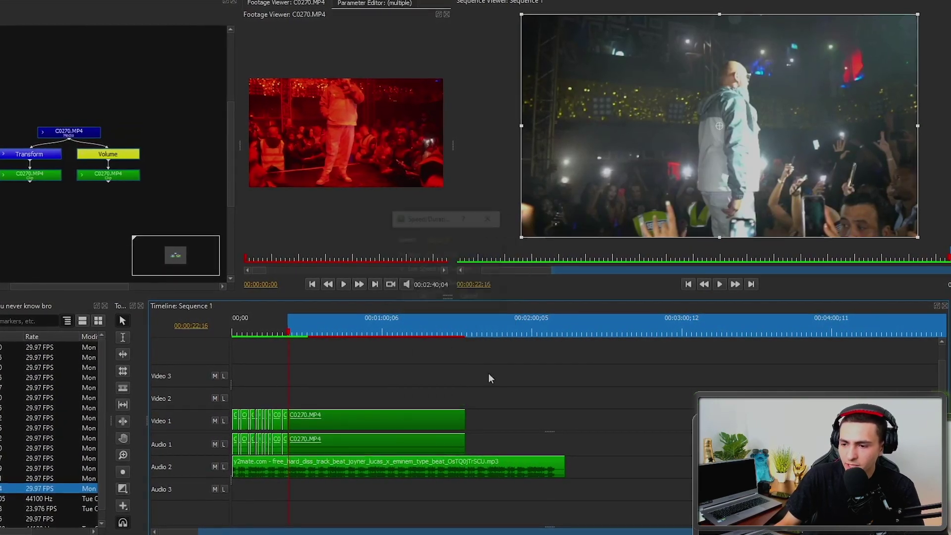
text(200)
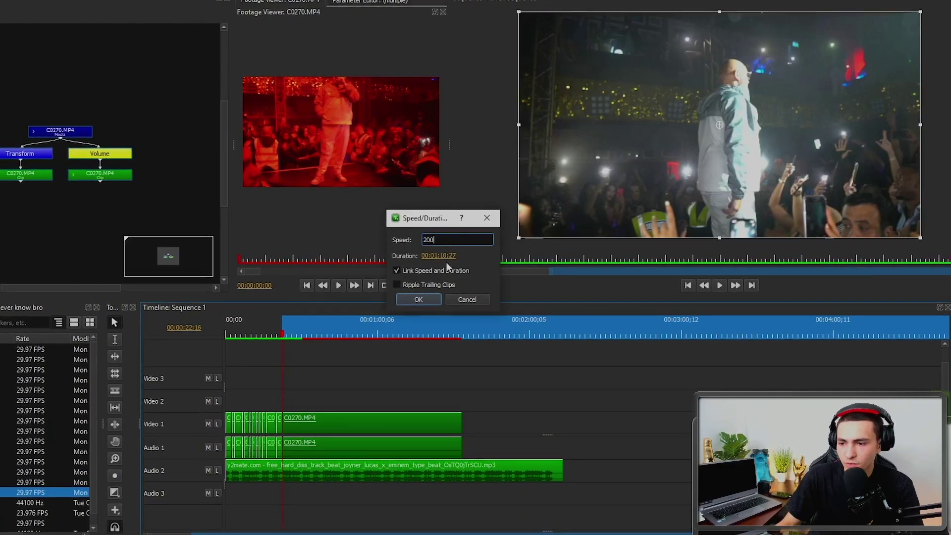
click(419, 299)
key(space)
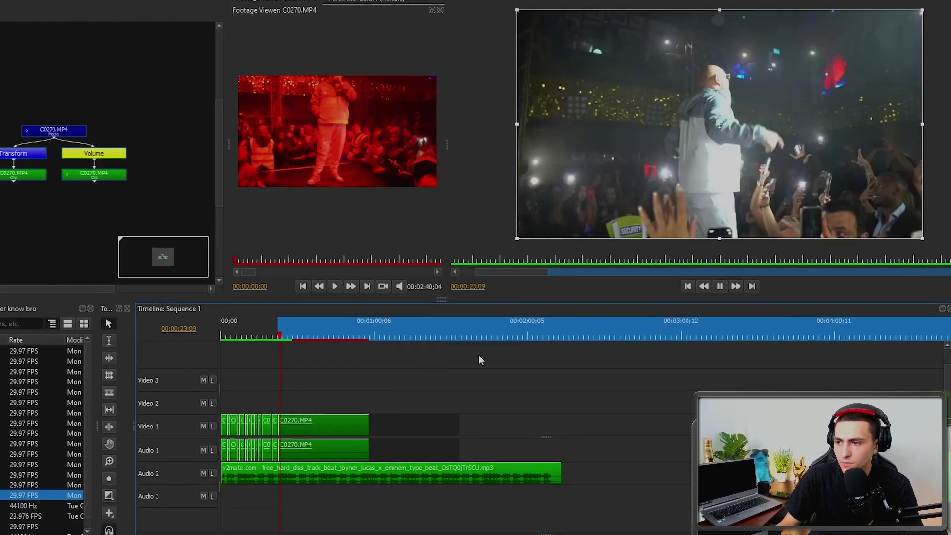
key(space)
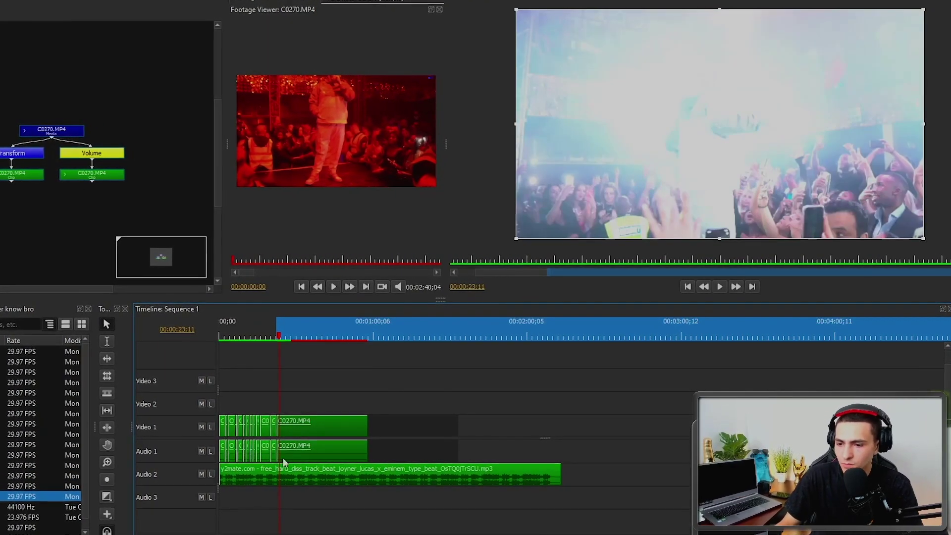
Step: Preview the sequence around the start of C0270.MP4 and move the clip to start at 00:00:24;01
key(equal)
mouse_move(361, 433)
mouse_down()
mouse_move(245, 432)
mouse_move(399, 433)
mouse_move(358, 436)
mouse_up()
click(326, 348)
key(space)
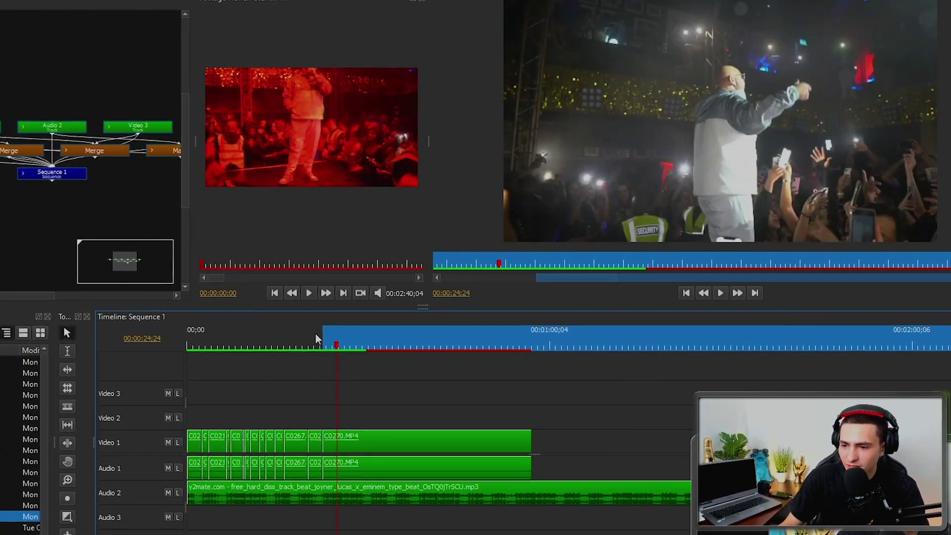
click(329, 342)
click(323, 345)
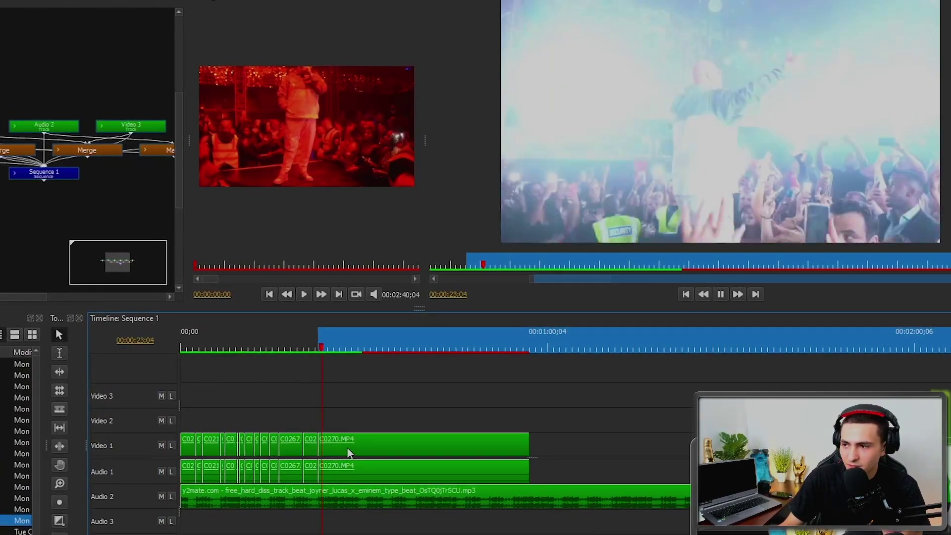
click(342, 449)
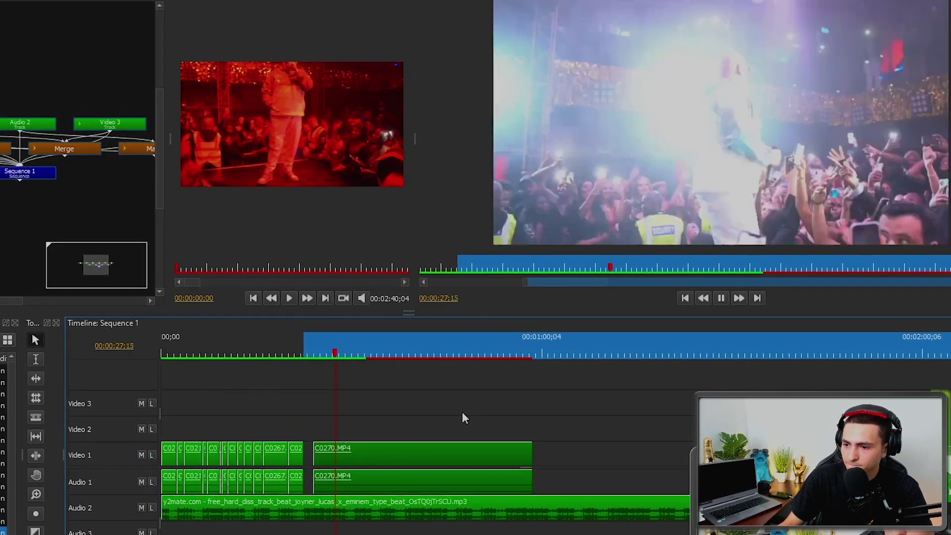
Step: Split C0270.MP4 at 00:00:28;01 and delete the part after the split
key(space)
key(ctrl+k)
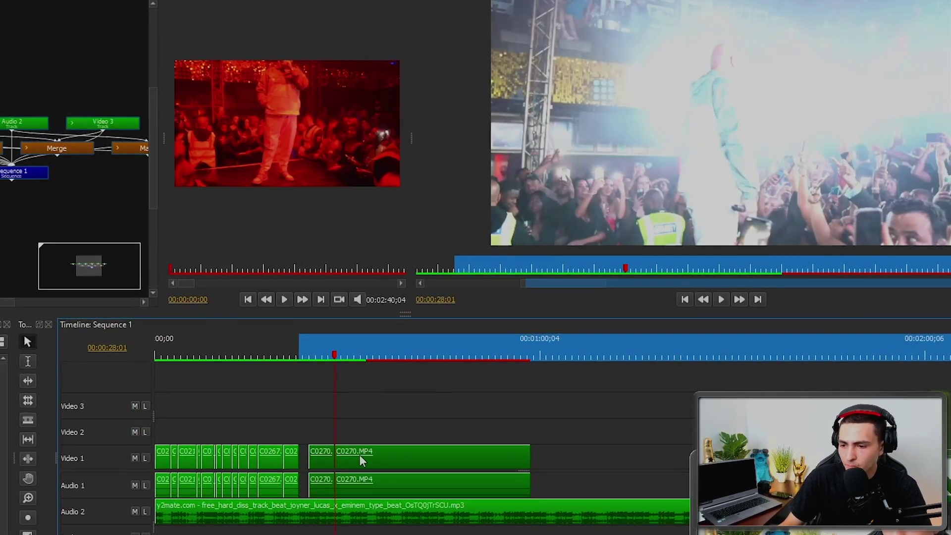
click(313, 448)
key(Delete)
Step: Extend the C0258.MP4 video up to the start of C0270.MP4 to close the gap, and preview the transition
click(283, 358)
drag(297, 451, 313, 451)
key(space)
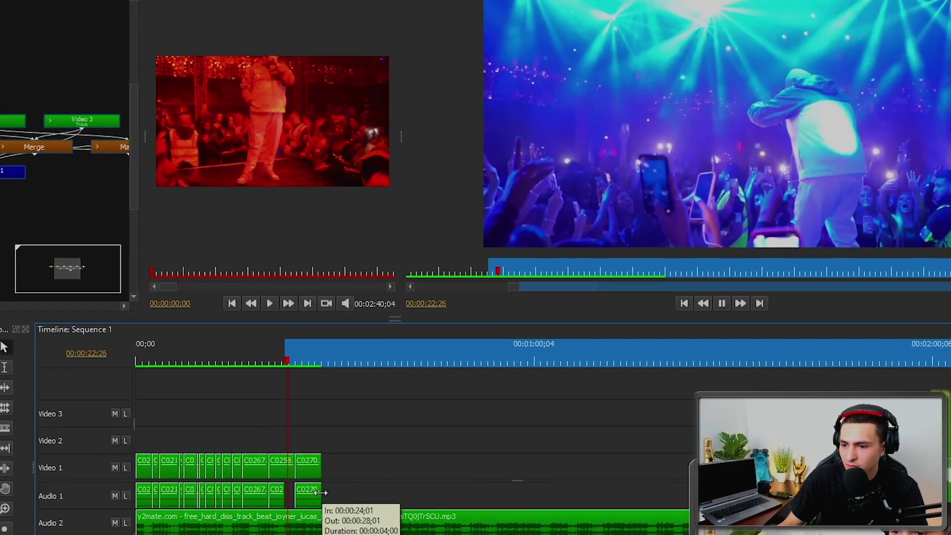
key(space)
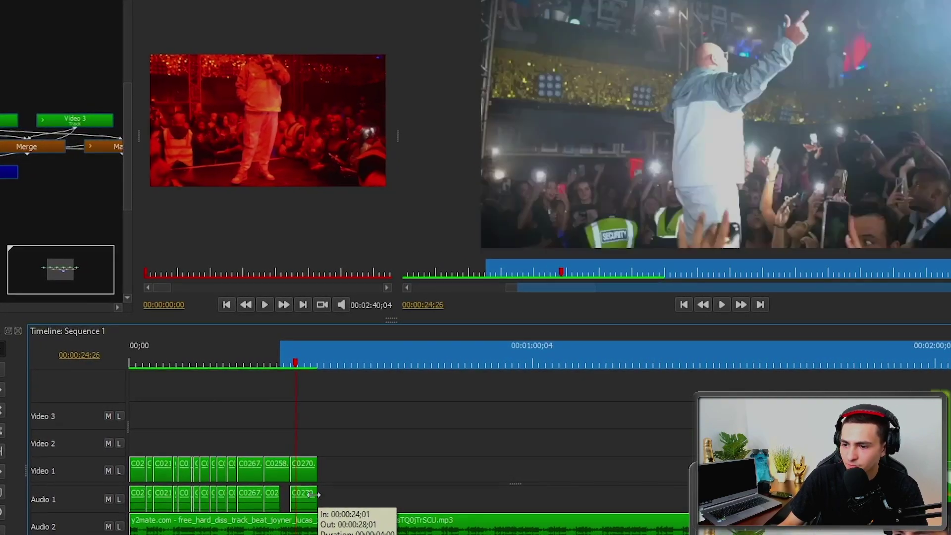
Step: Enlarge the viewer area and play the whole sequence from the start
click(324, 357)
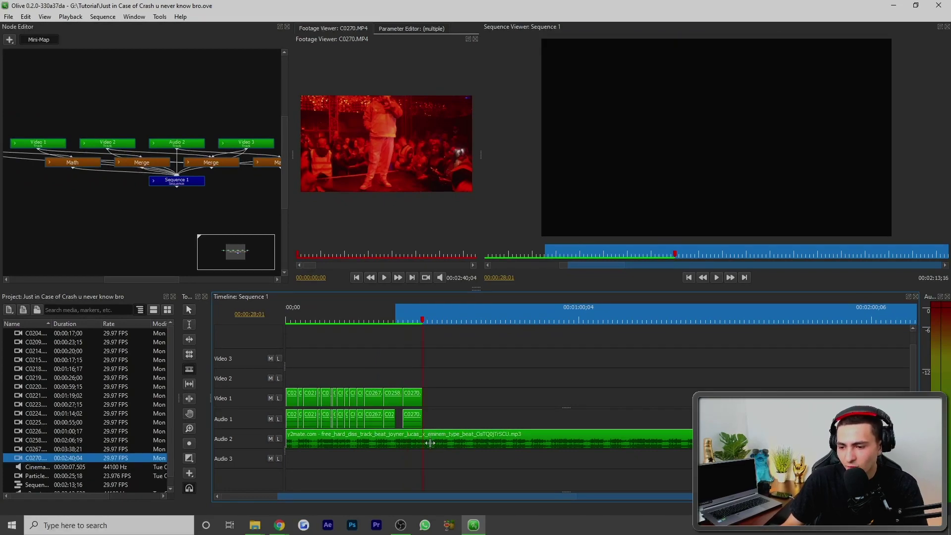
key(Home)
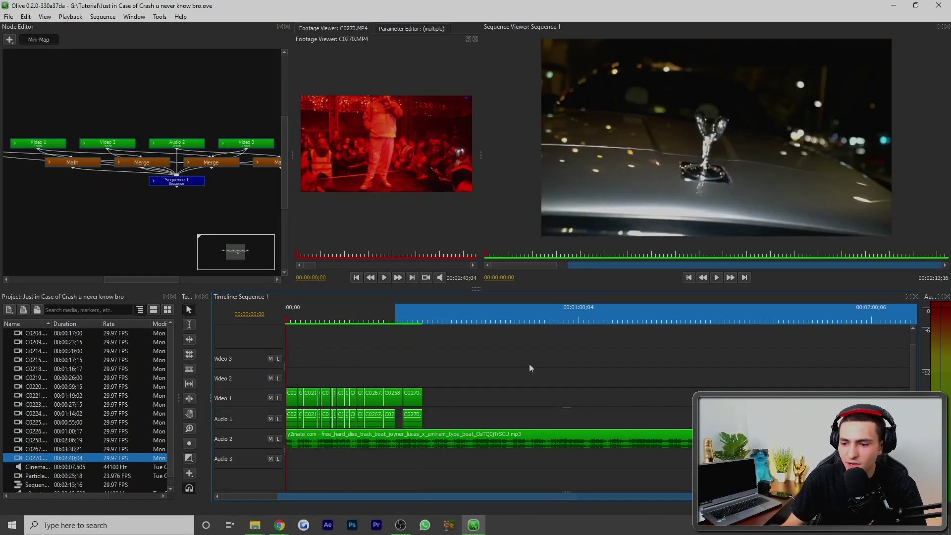
drag(532, 290, 529, 364)
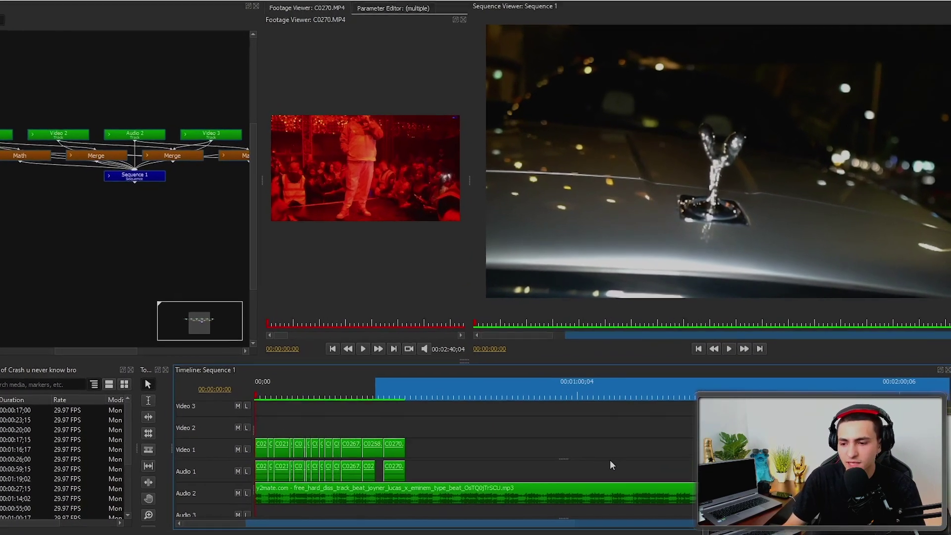
key(space)
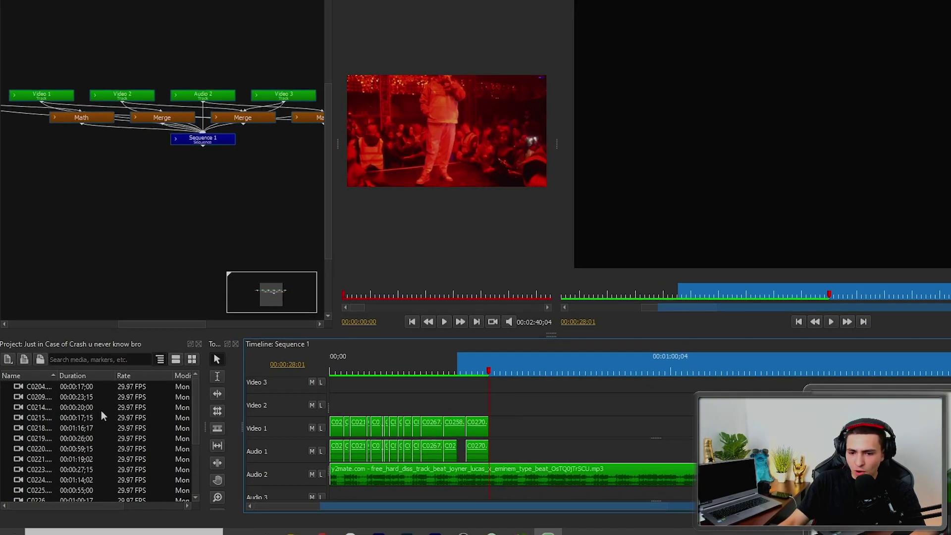
Step: Place the Cinematic Bass Boom sound on Audio 2 at 00:00:28;01 over the rest of the music, and preview the ending
scroll(66, 416, down, 3)
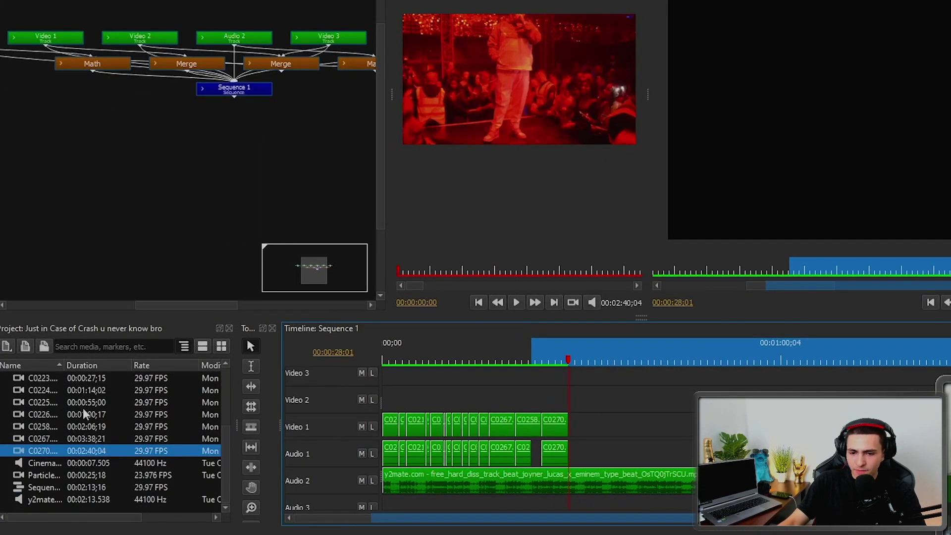
double_click(23, 462)
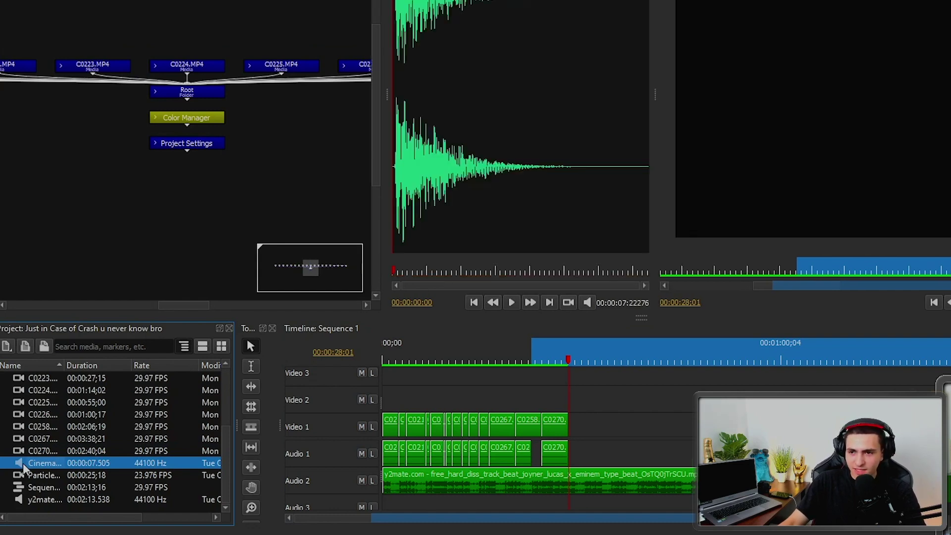
drag(19, 464, 600, 493)
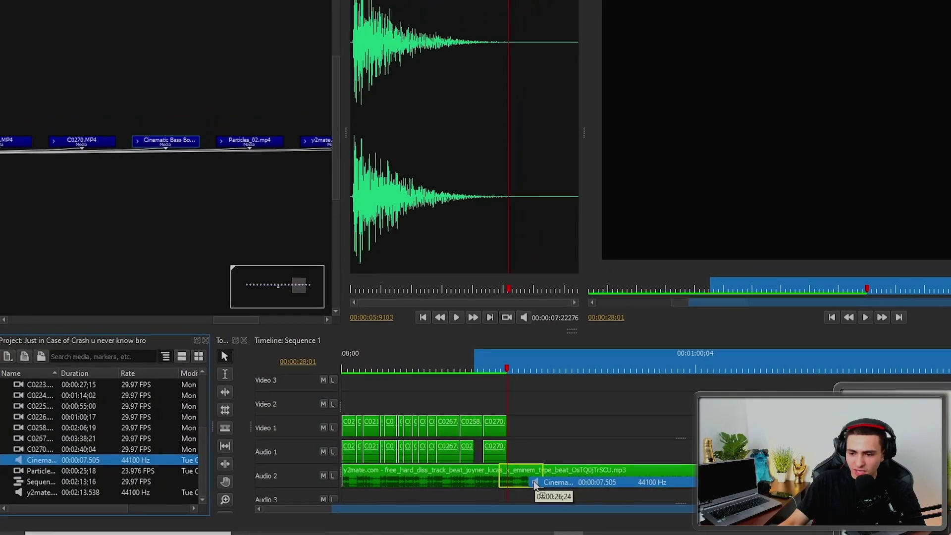
drag(535, 484, 520, 479)
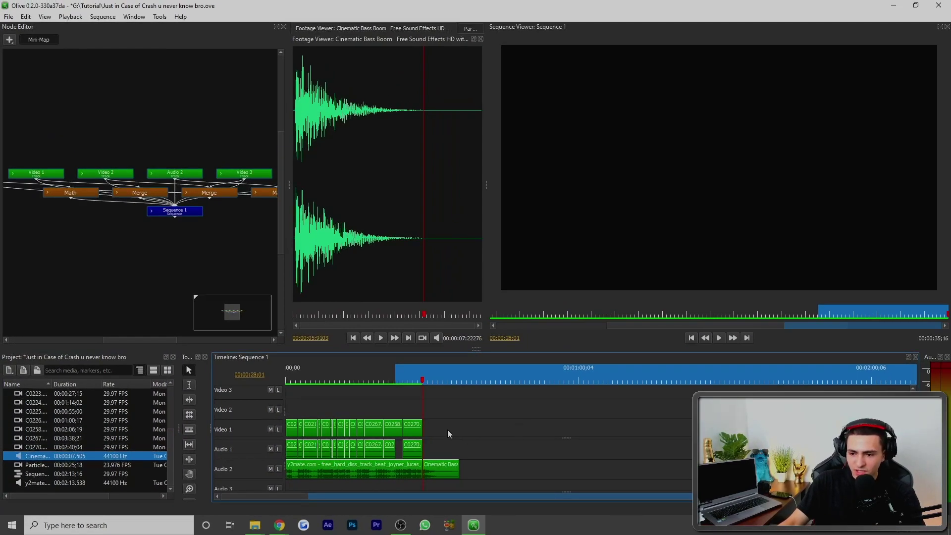
click(410, 379)
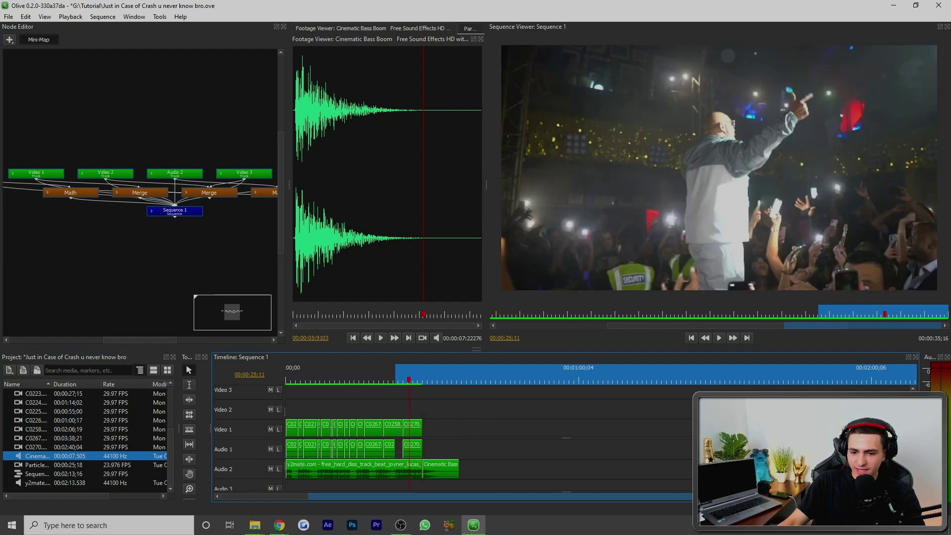
key(space)
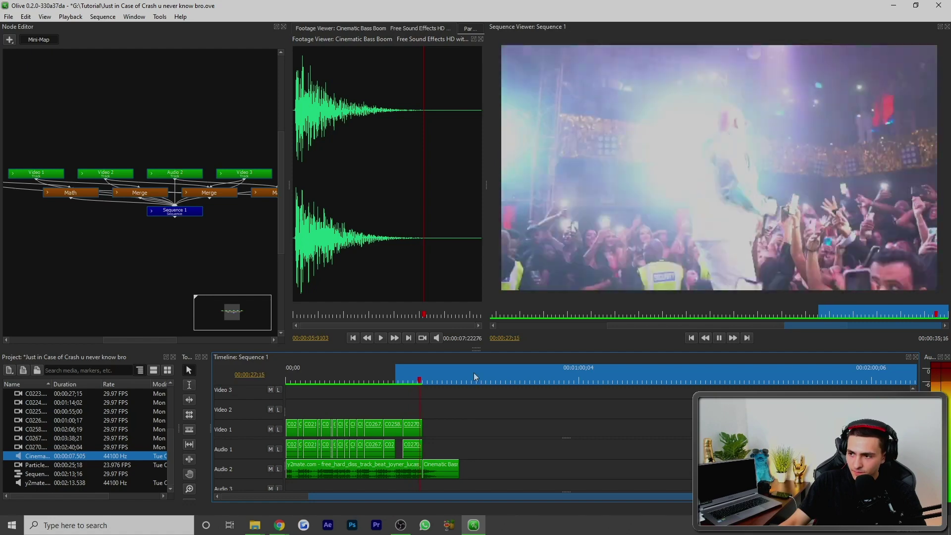
Step: Split the Cinematic Bass Boom sound at 00:00:28;04, remove the piece before the split and move the rest back to 00:00:28;01
scroll(411, 430, up, 5)
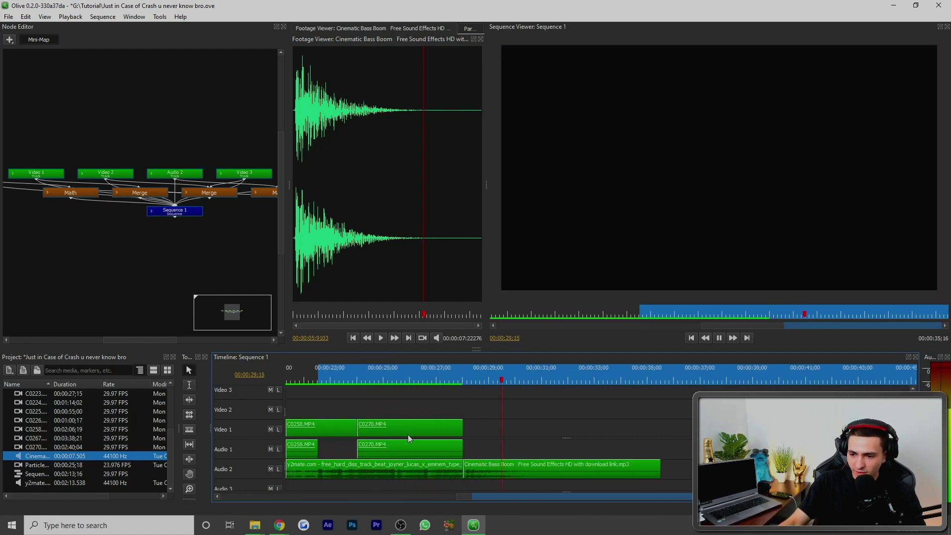
scroll(420, 431, up, 3)
key(space)
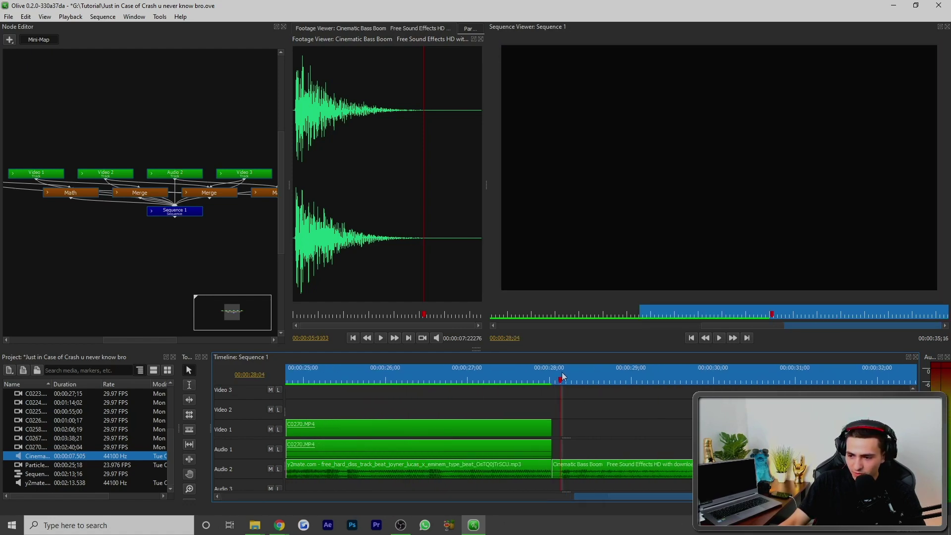
drag(559, 468, 567, 472)
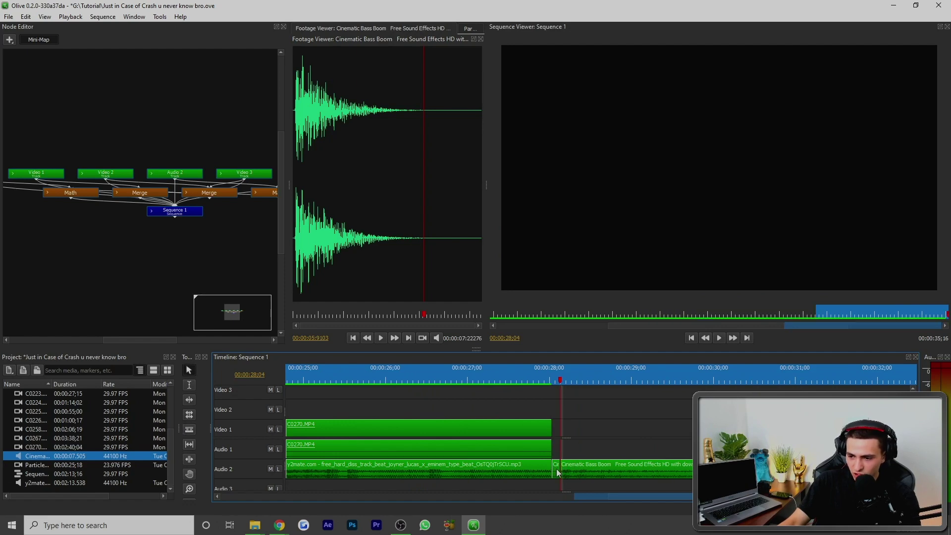
key(ctrl+z)
Step: Play the change from the music to the trimmed bass boom and move the playhead to 00:00:27;29
click(369, 379)
key(space)
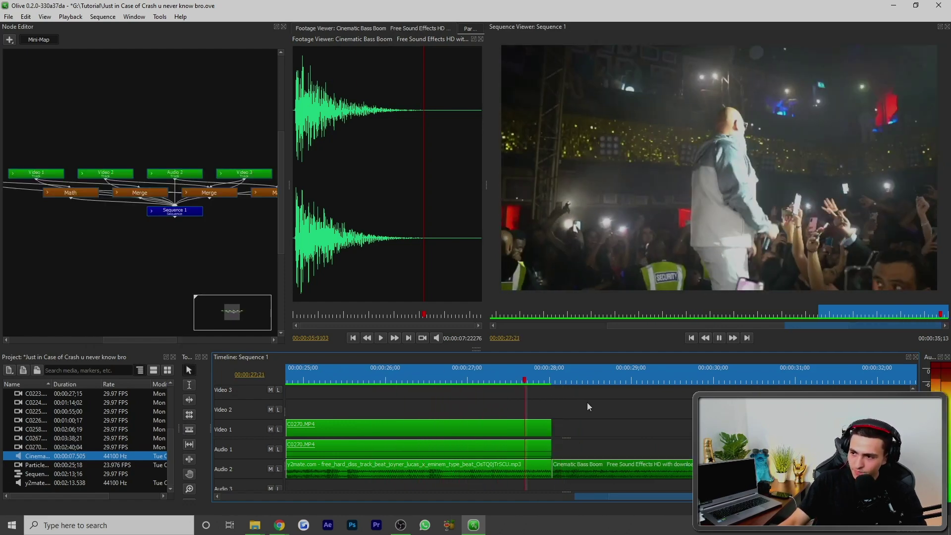
click(549, 382)
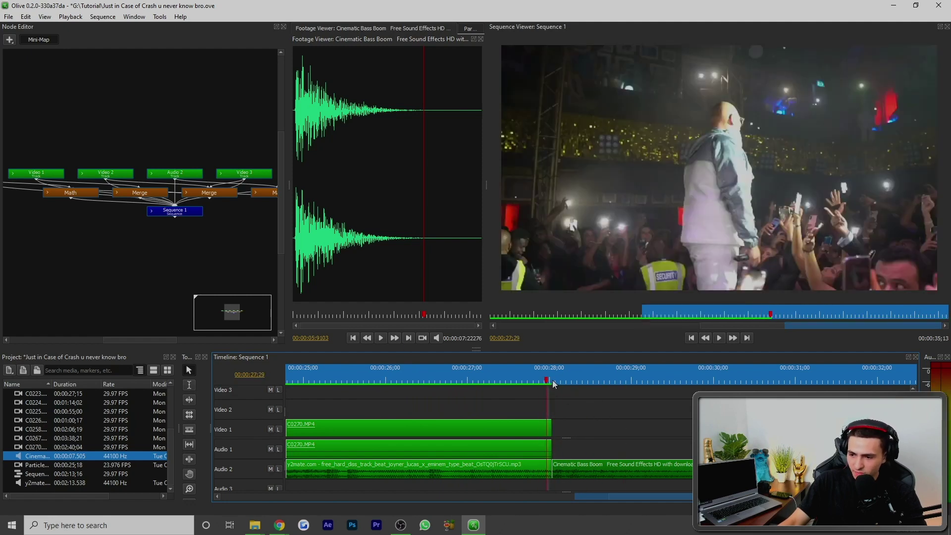
Step: Move the Cinematic Bass Boom to Audio 3 and bring the music back beneath it on Audio 2 from 00:00:28;01
scroll(495, 461, down, 1)
drag(601, 453, 652, 449)
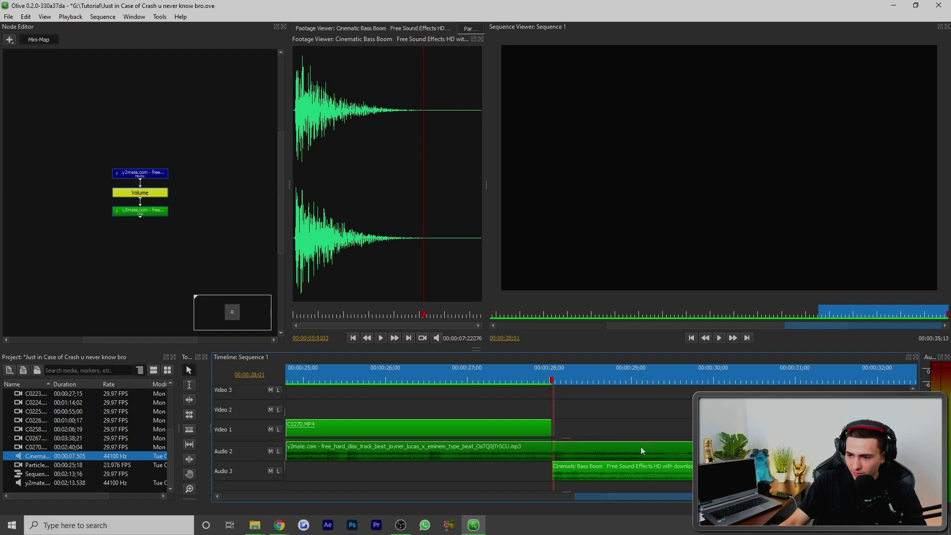
right_click(580, 452)
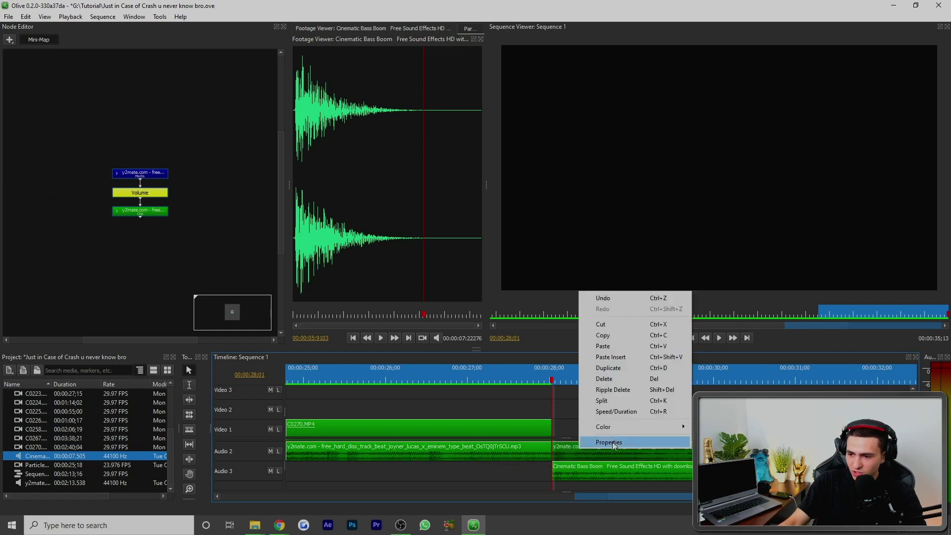
click(611, 442)
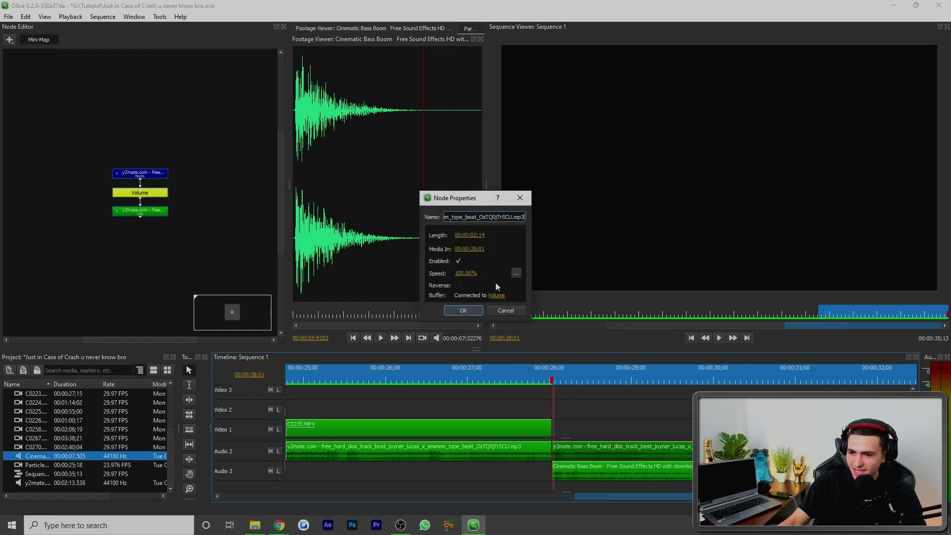
click(496, 312)
Step: Keyframe a volume fade-out on the last music piece, from 0 dB at 00:00:28;01 down to a low level at 00:00:30;15
click(475, 30)
drag(384, 198, 427, 203)
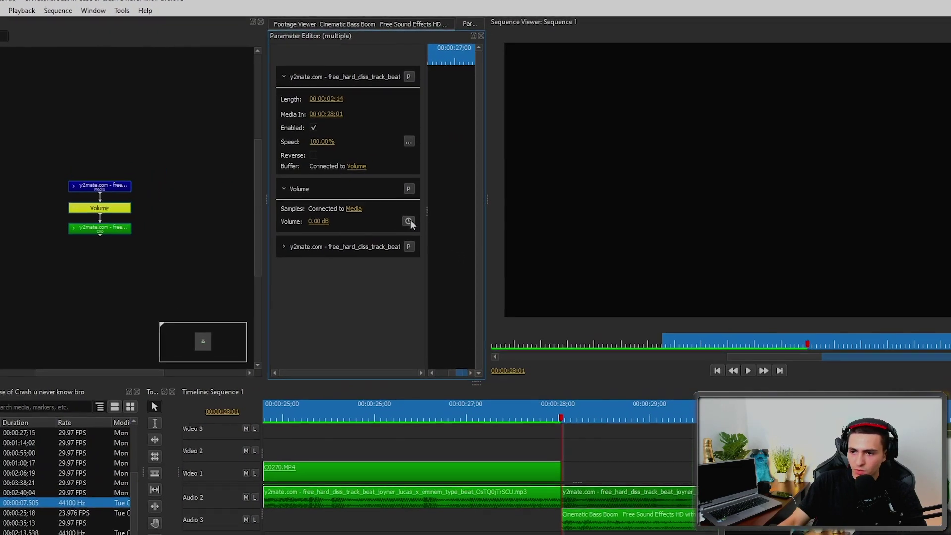
click(319, 222)
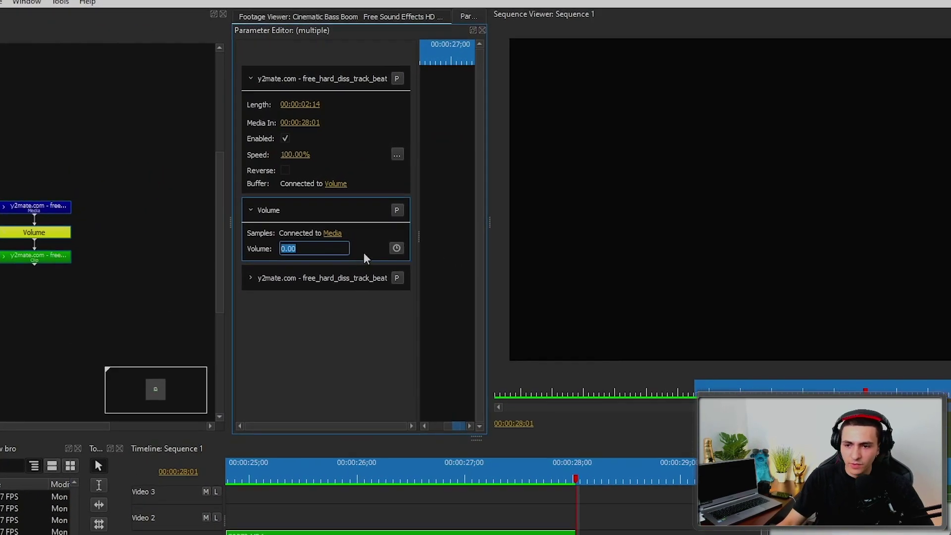
key(Return)
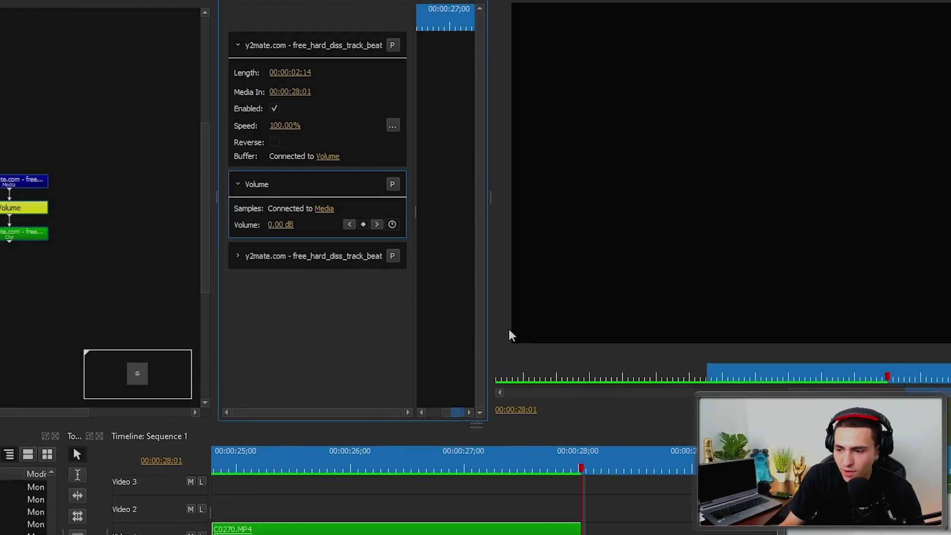
drag(792, 460, 863, 461)
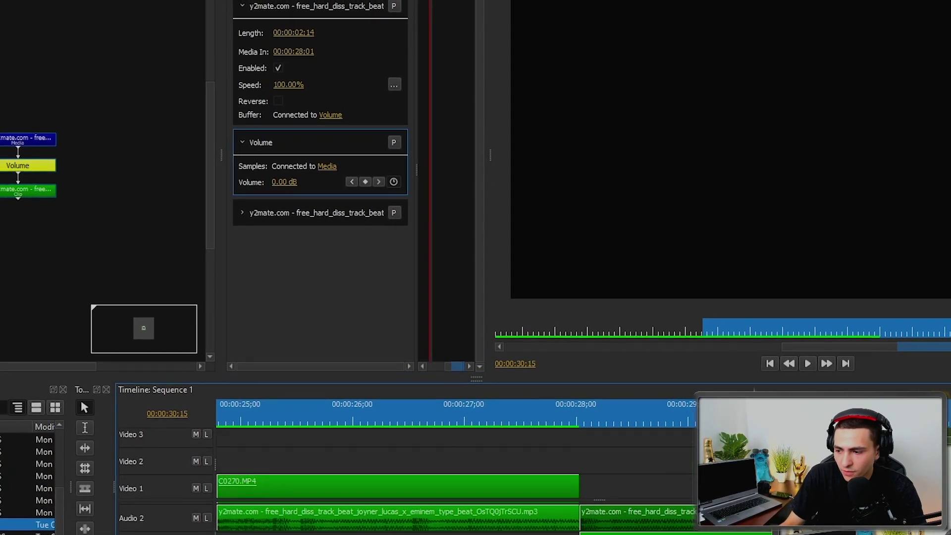
drag(283, 182, 291, 327)
Step: Play the ending to hear the music fade, and return the playhead to 00:00:28;01
click(521, 401)
key(space)
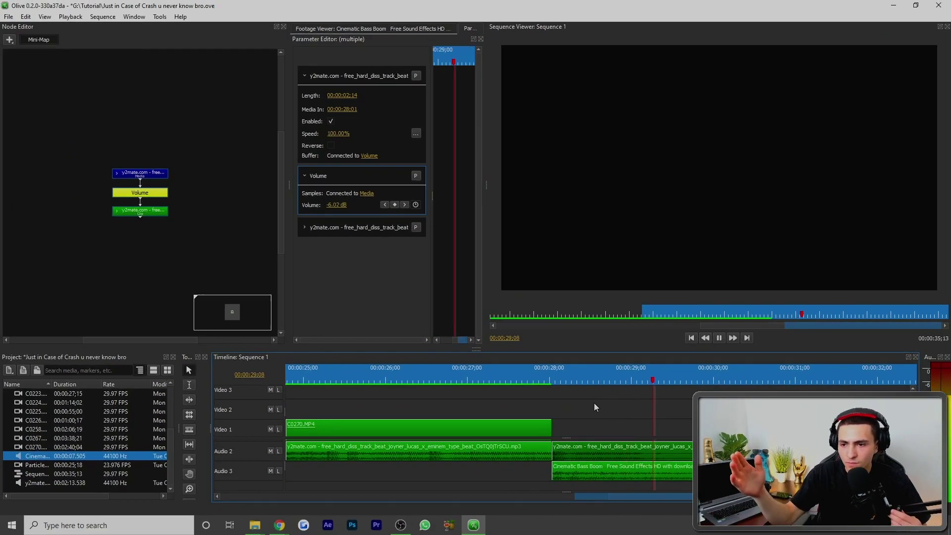
click(553, 382)
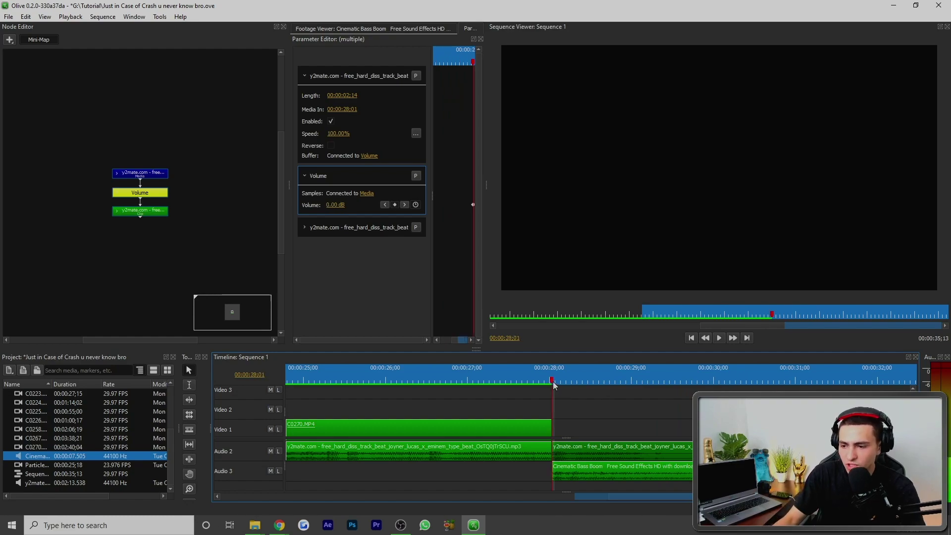
Step: Set the Cinematic Bass Boom clip's volume to 10 dB and play the transition from the music into it
click(608, 480)
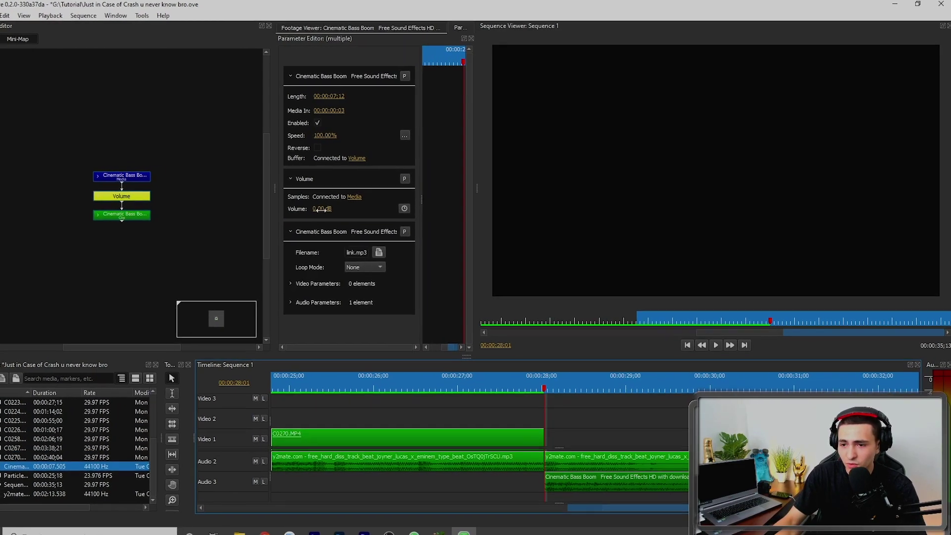
click(333, 205)
text(10)
key(Return)
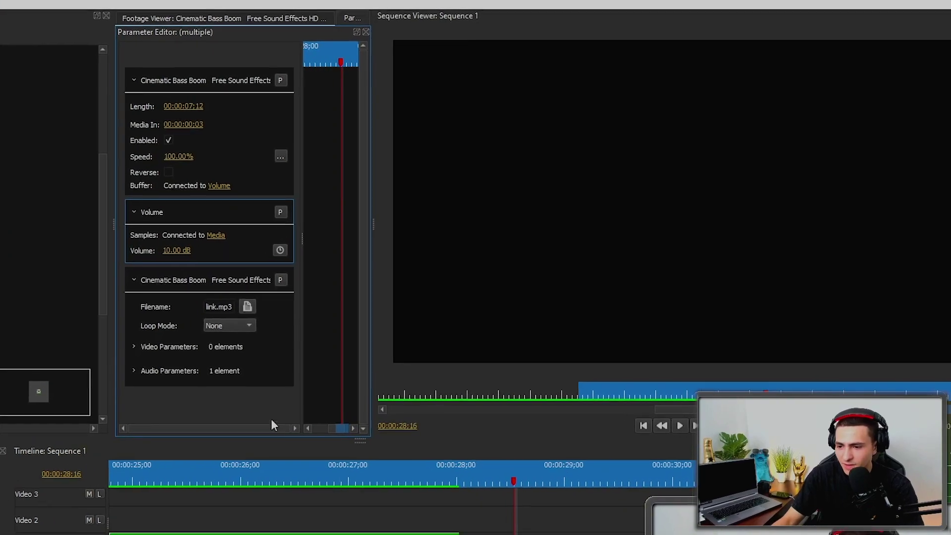
click(248, 471)
key(space)
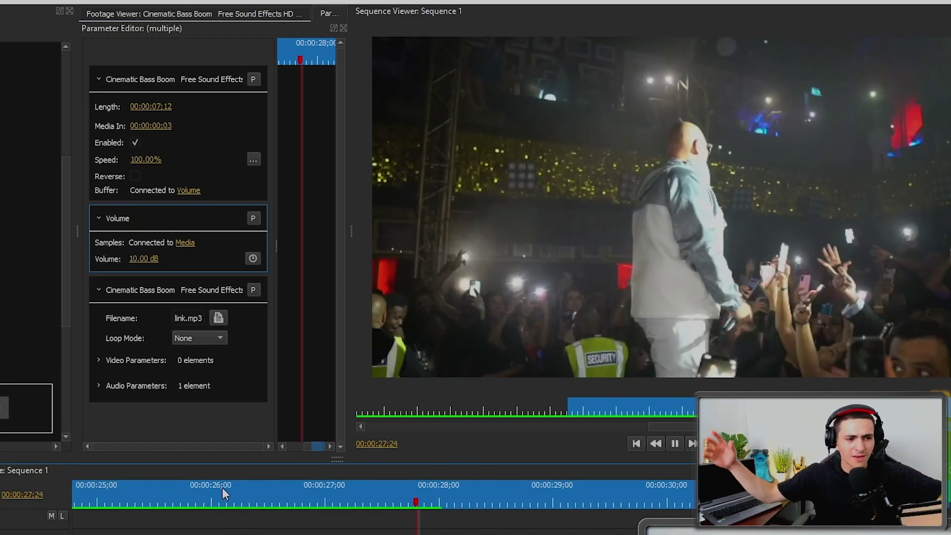
key(space)
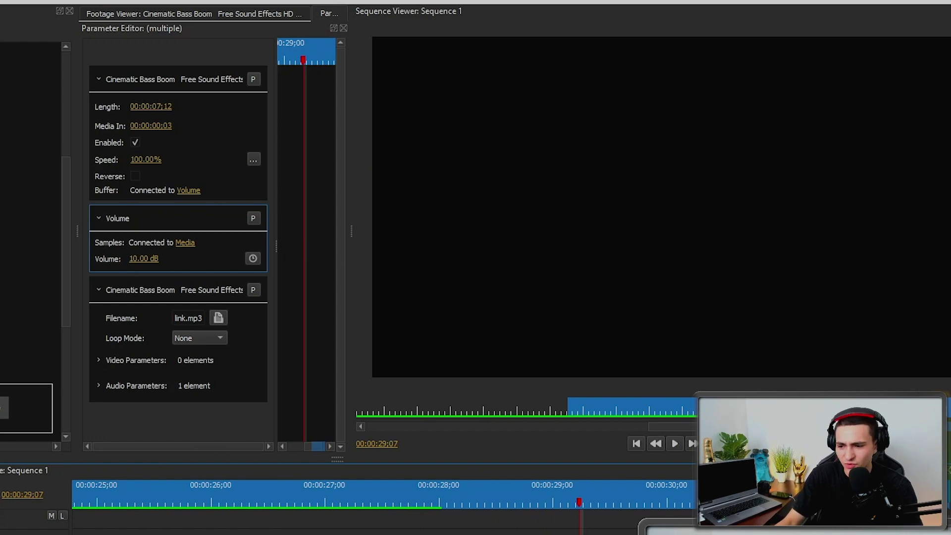
Step: Set the bass boom's volume to 50 dB and play the ending from 00:00:25;11
click(160, 256)
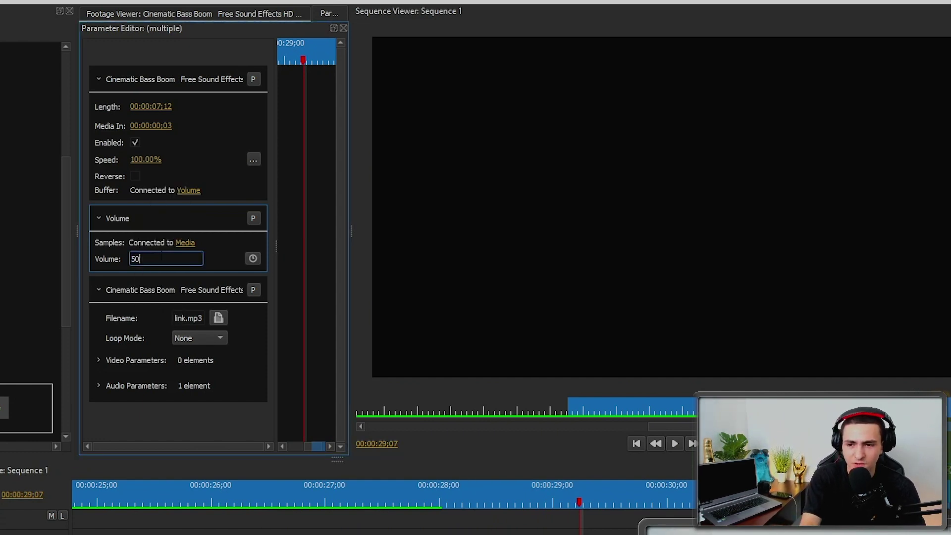
click(140, 499)
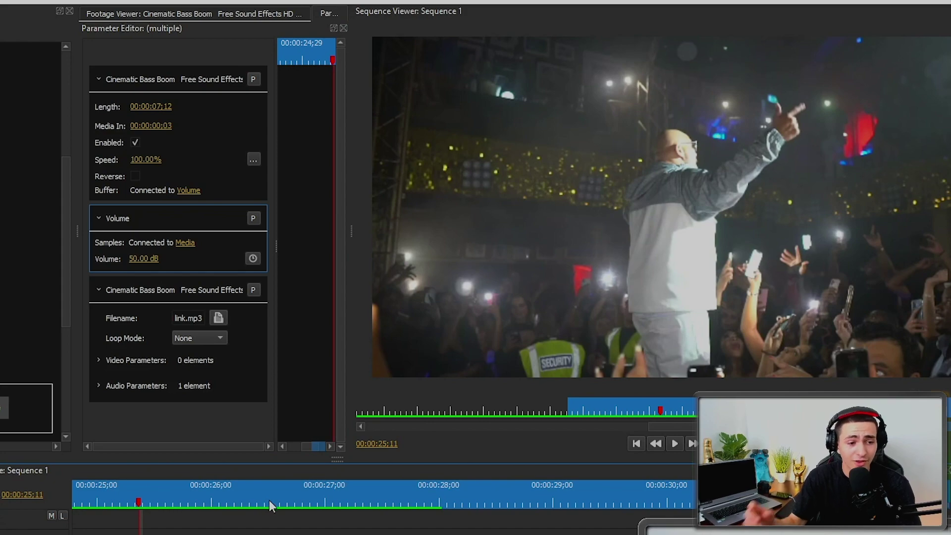
key(space)
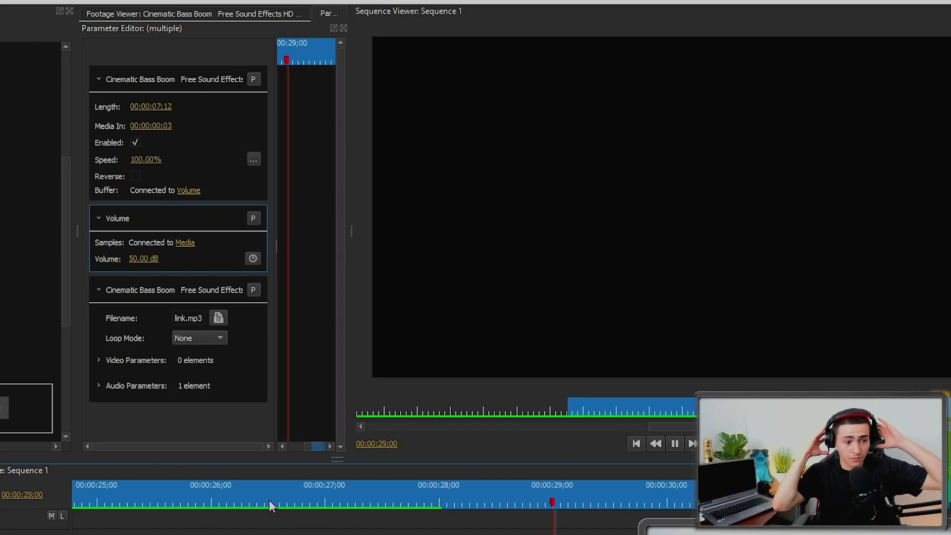
key(space)
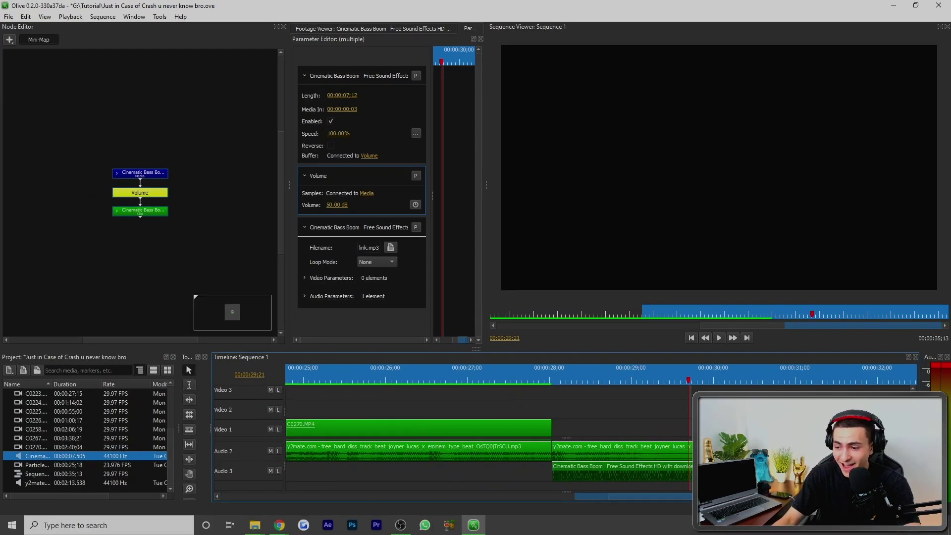
Step: Set the bass boom's volume to 30 dB, play the ending and return the playhead to 00:00:28;01
click(339, 204)
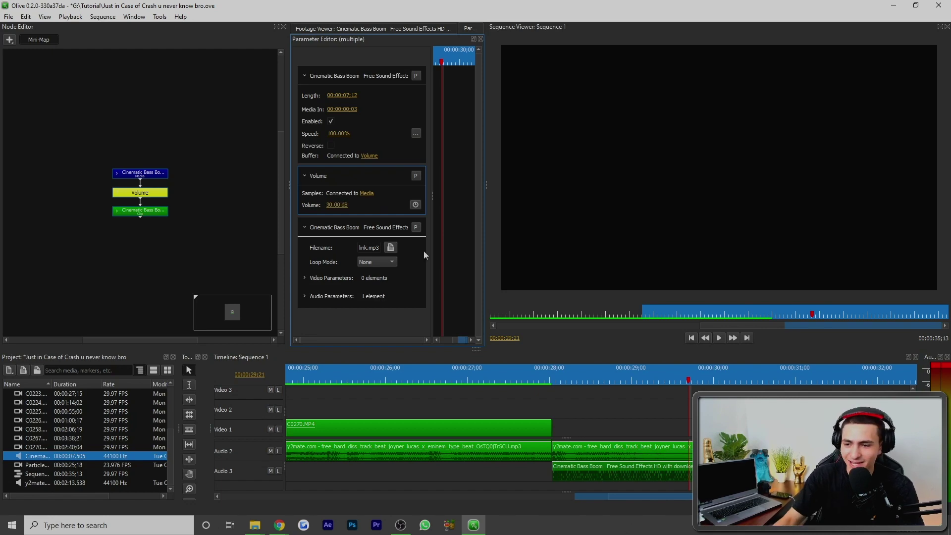
click(394, 388)
key(space)
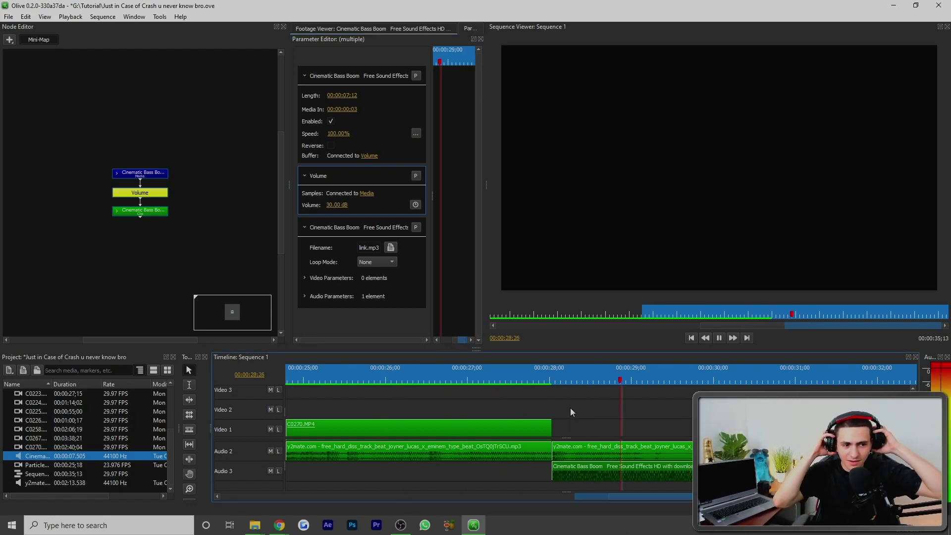
click(554, 380)
Step: Set the bass boom's volume to 15 dB and play the ending through to the end of the music fade
drag(568, 448, 568, 467)
key(ctrl+z)
click(594, 474)
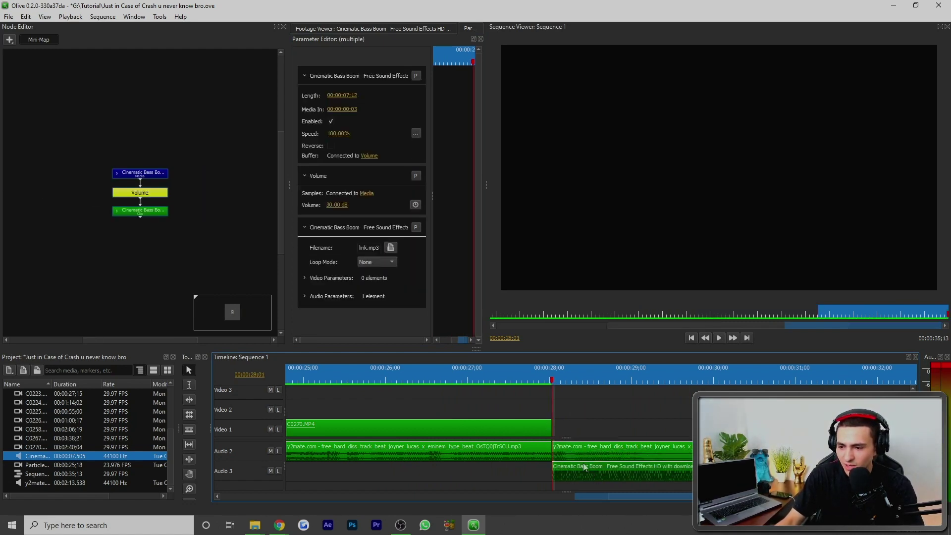
click(344, 209)
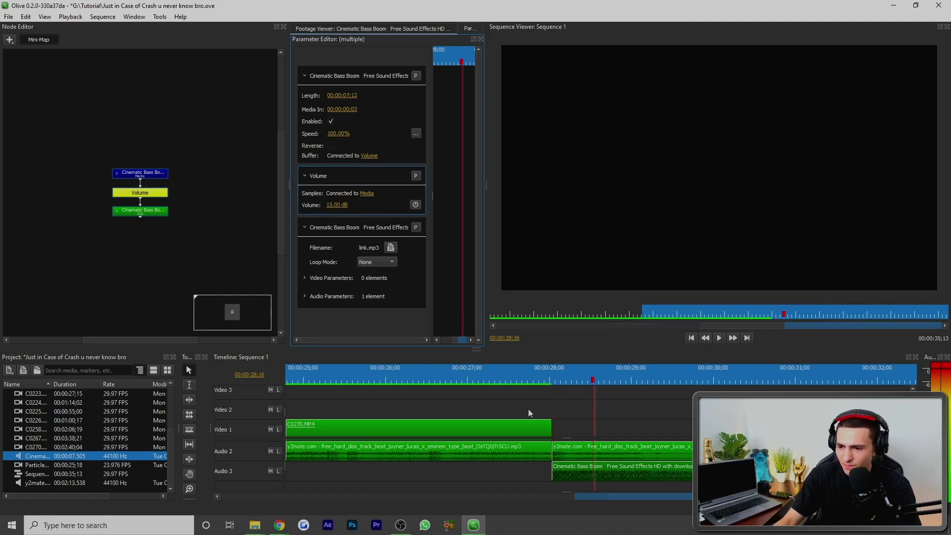
click(471, 376)
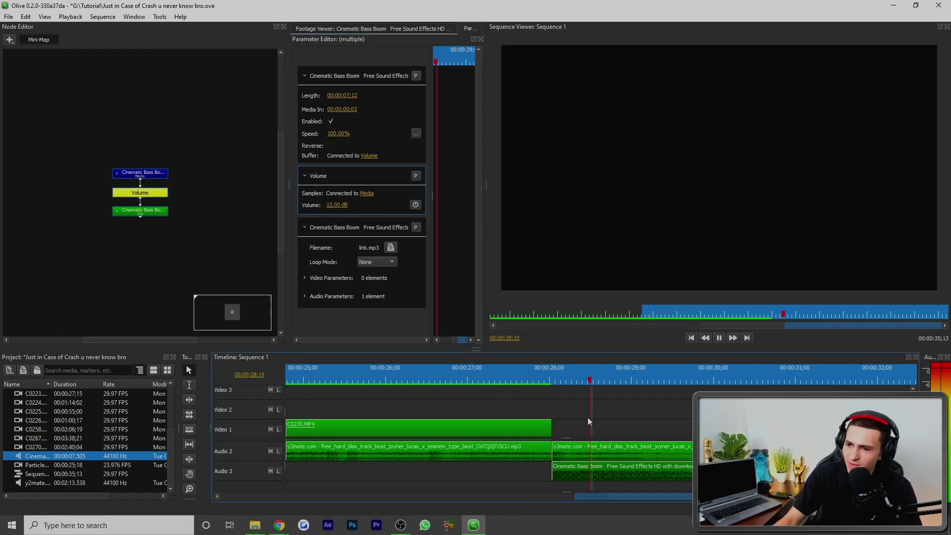
scroll(567, 422, down, 2)
scroll(566, 421, down, 2)
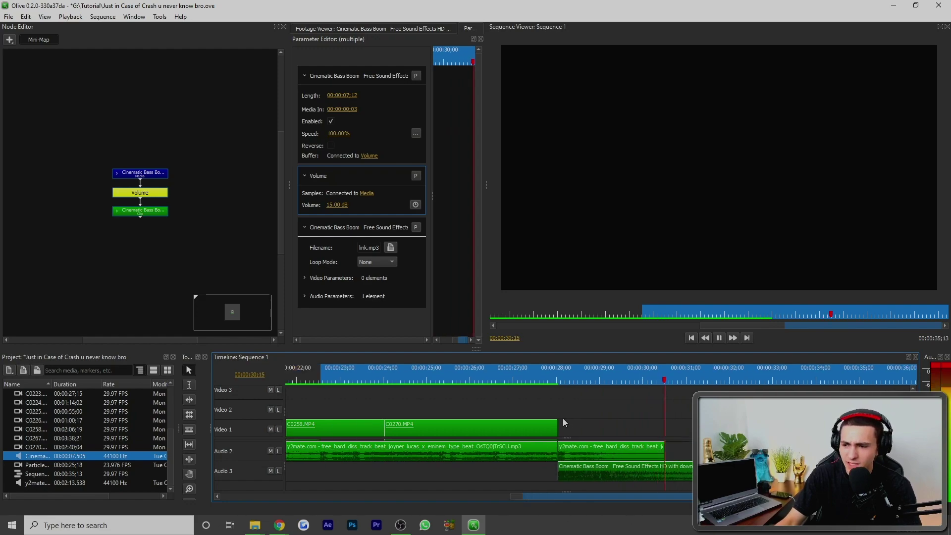
Step: Preview Particles_02.mp4 and place it on Video 2 at 00:00:28;01, above the bass boom section
click(555, 373)
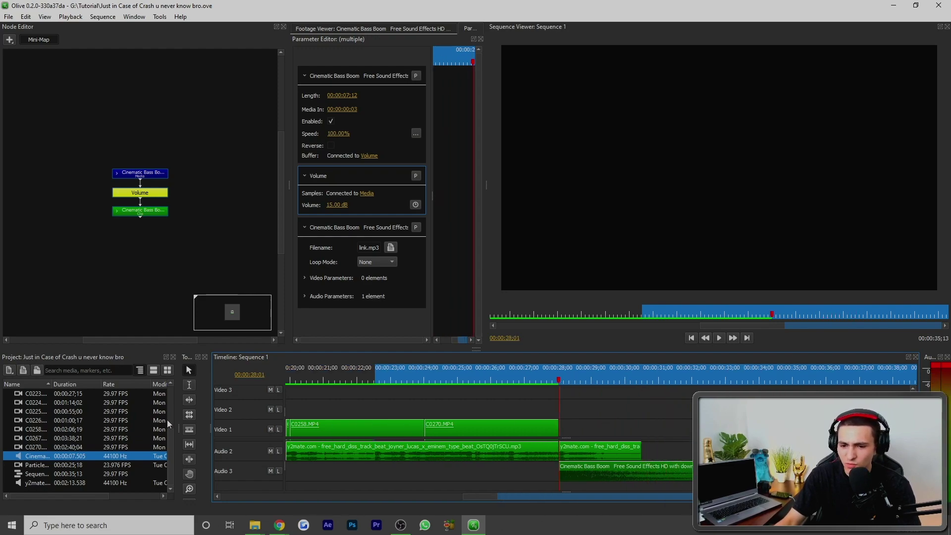
click(22, 475)
double_click(20, 466)
mouse_move(21, 465)
mouse_down()
mouse_move(154, 463)
mouse_move(91, 442)
mouse_move(48, 469)
mouse_move(6, 471)
mouse_up()
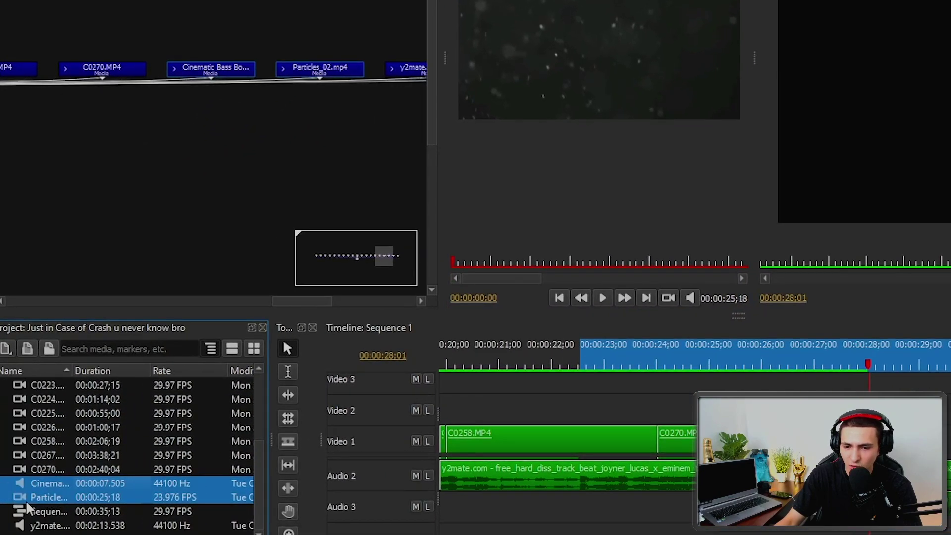
drag(28, 508, 26, 497)
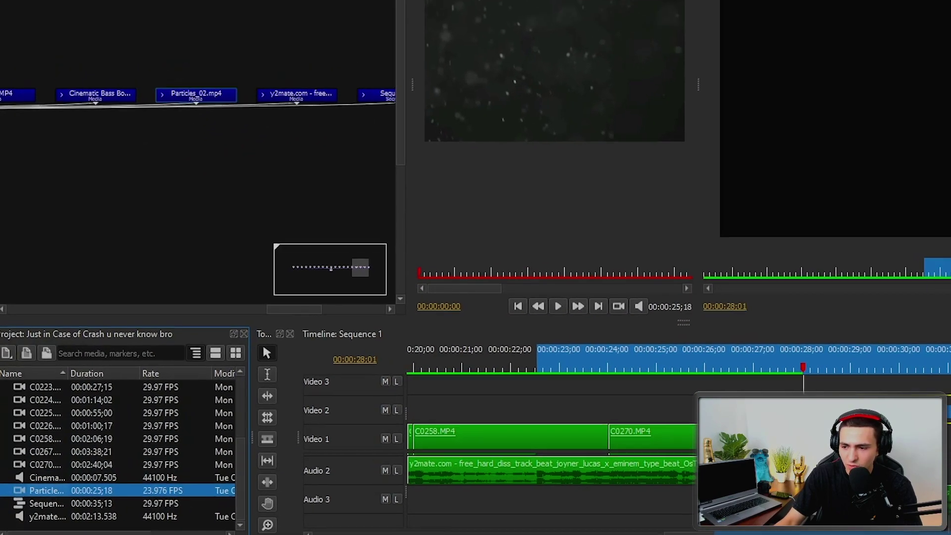
right_click(769, 403)
mouse_move(826, 376)
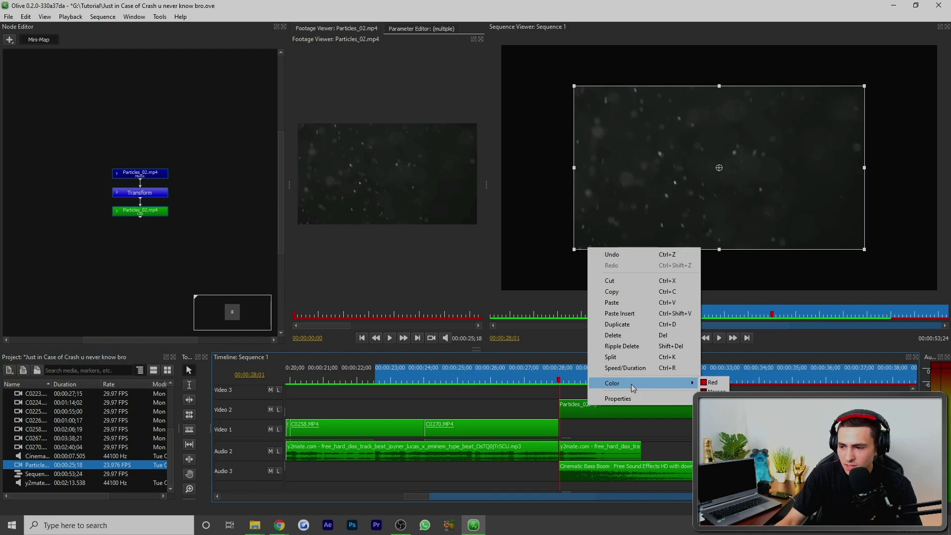
click(569, 394)
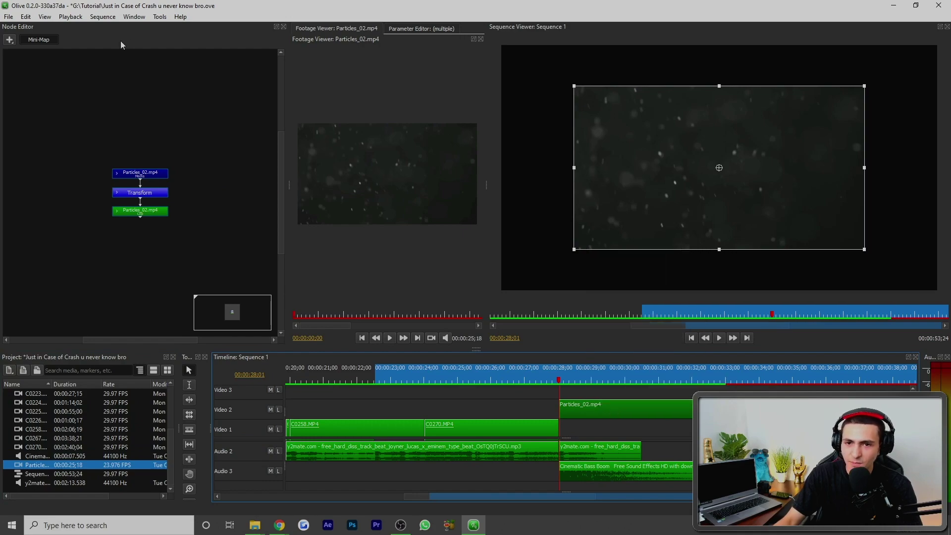
Step: Scale the Particles_02.mp4 clip uniformly to 152% so it fills the frame, and preview it on the timeline
click(425, 30)
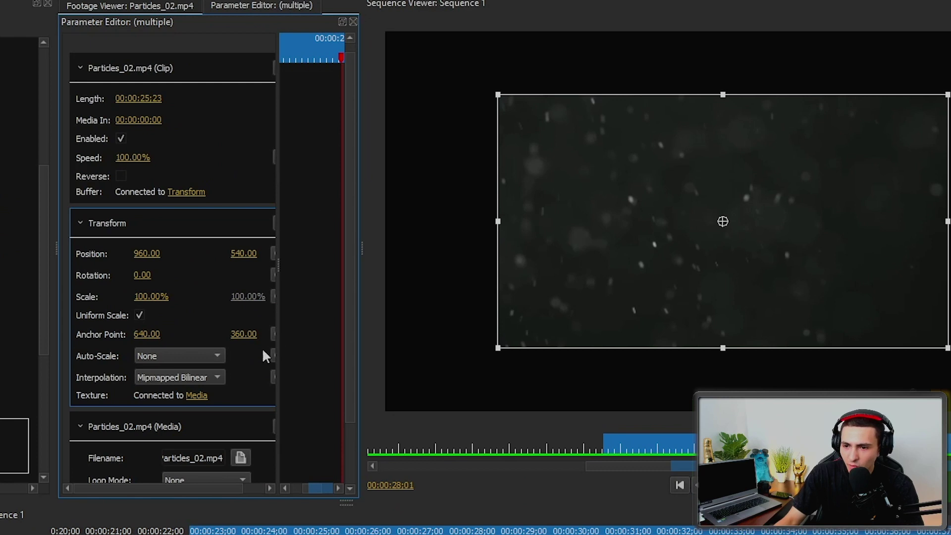
drag(278, 407, 344, 411)
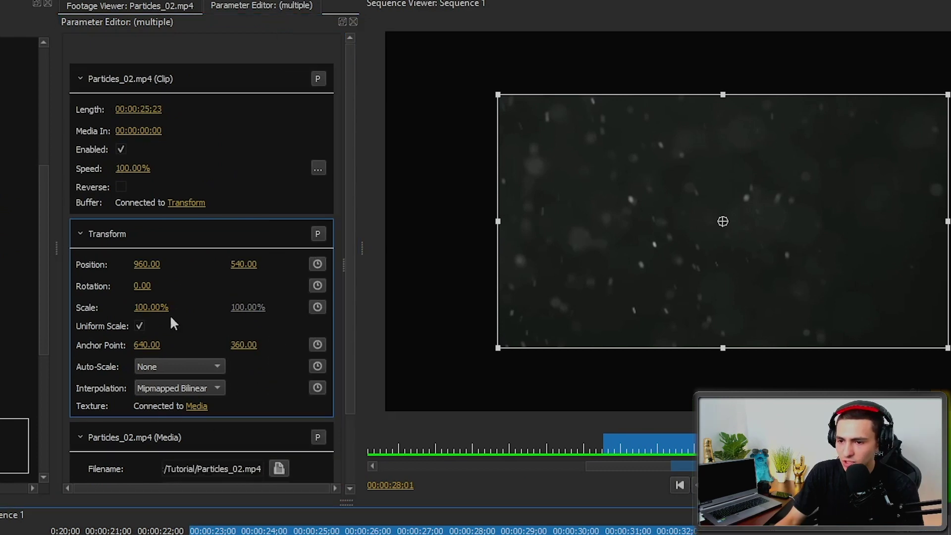
click(166, 300)
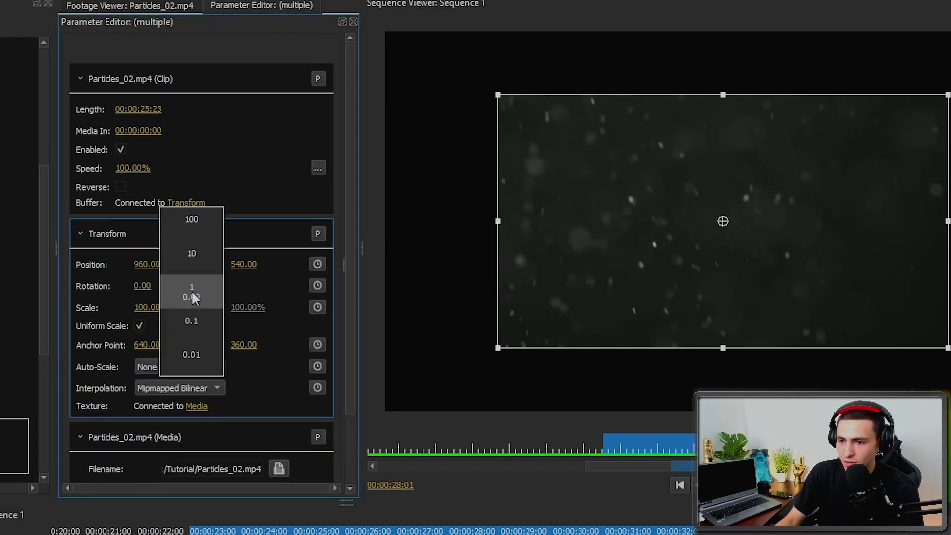
drag(157, 307, 236, 302)
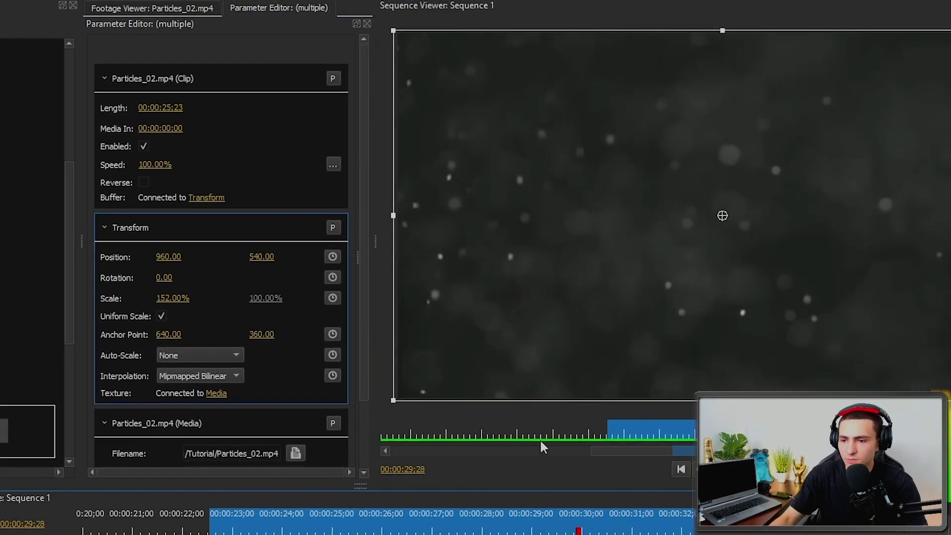
click(561, 503)
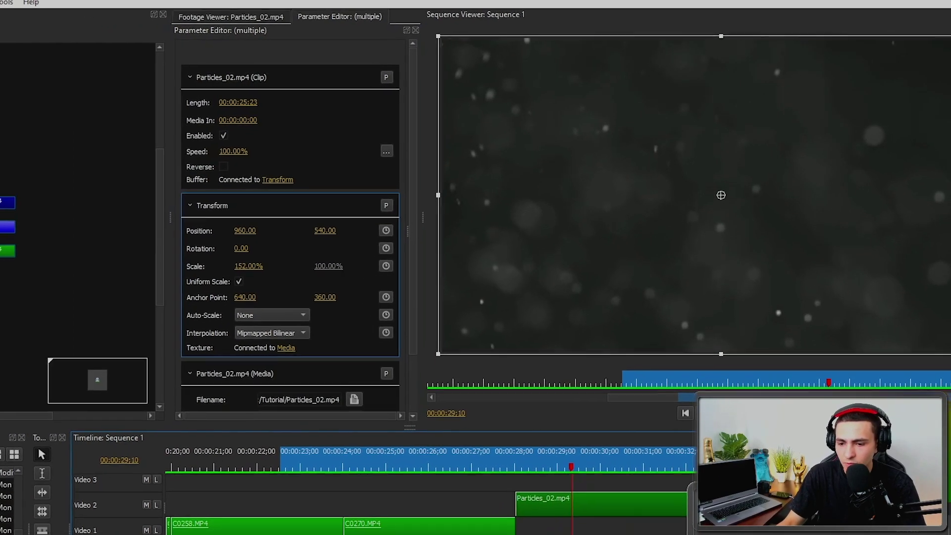
Step: Switch to Chrome and search Google for "fat joe png"
drag(0, 164, 538, 107)
text(fat joe png)
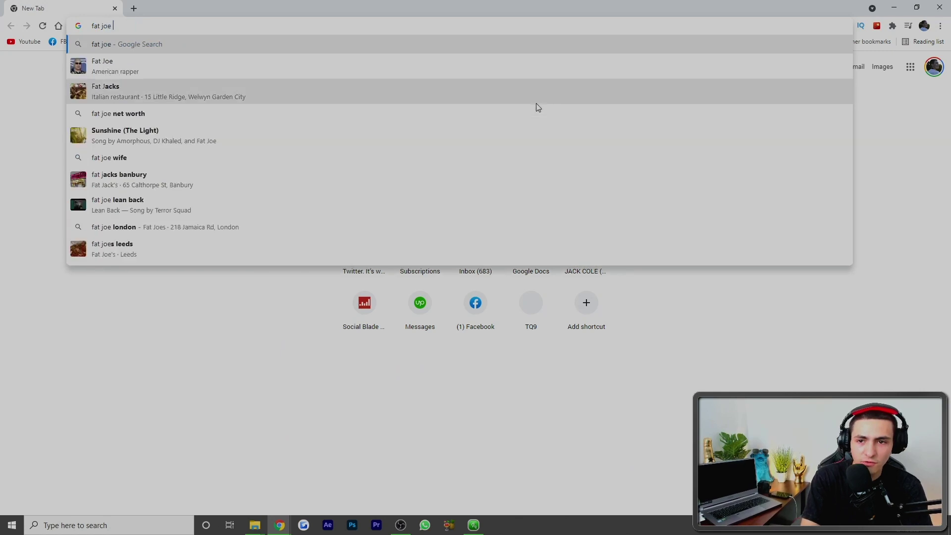
key(Return)
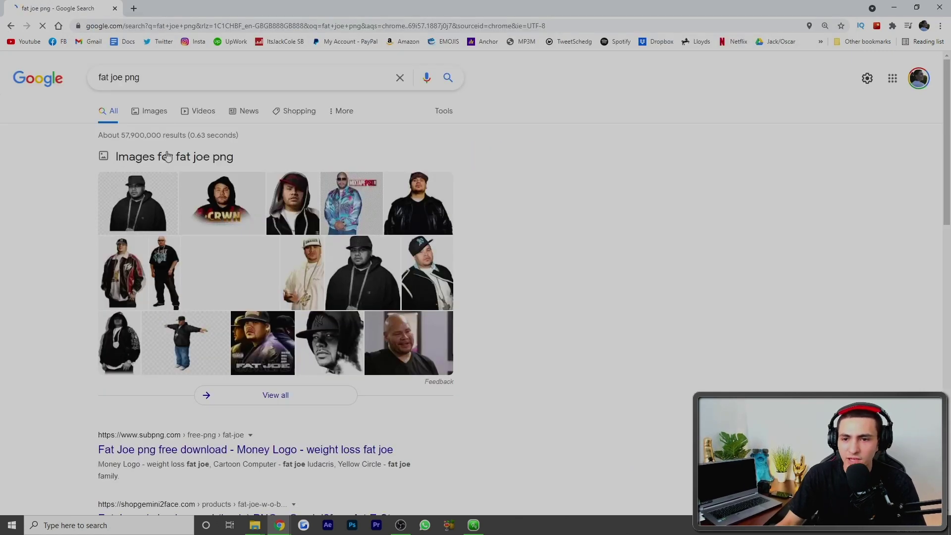
Step: Search Google Images for "fat joe logo png" and open the white-on-transparent Fat Joe logo result from vectorhq.com
click(157, 115)
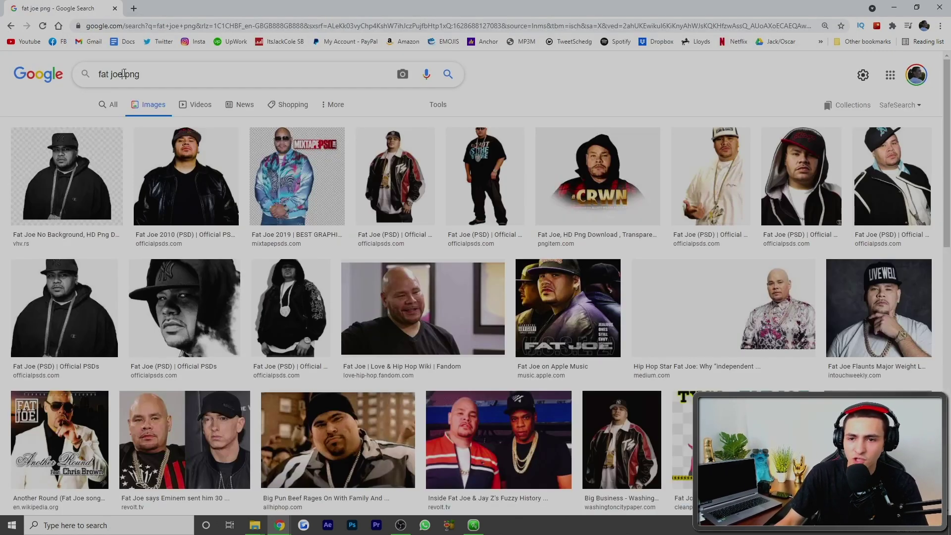
key(Return)
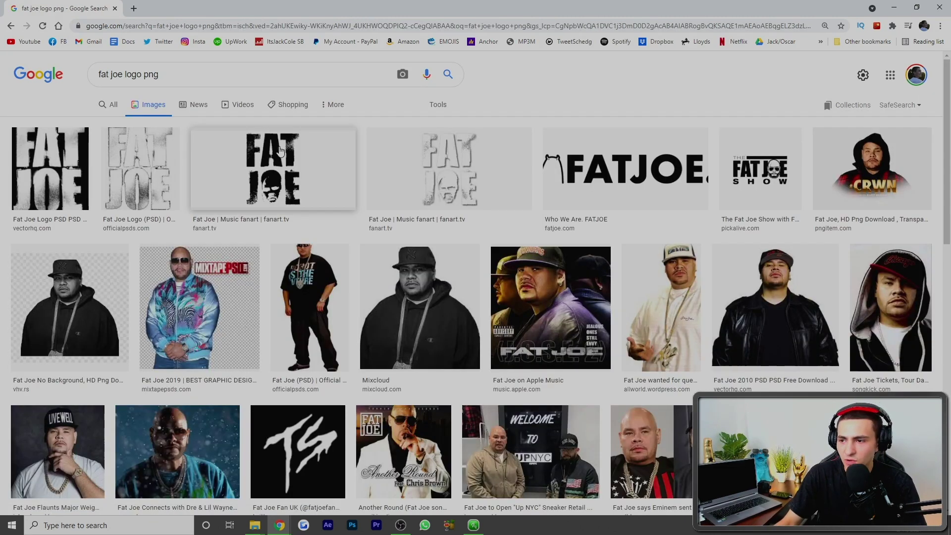
click(281, 151)
click(54, 124)
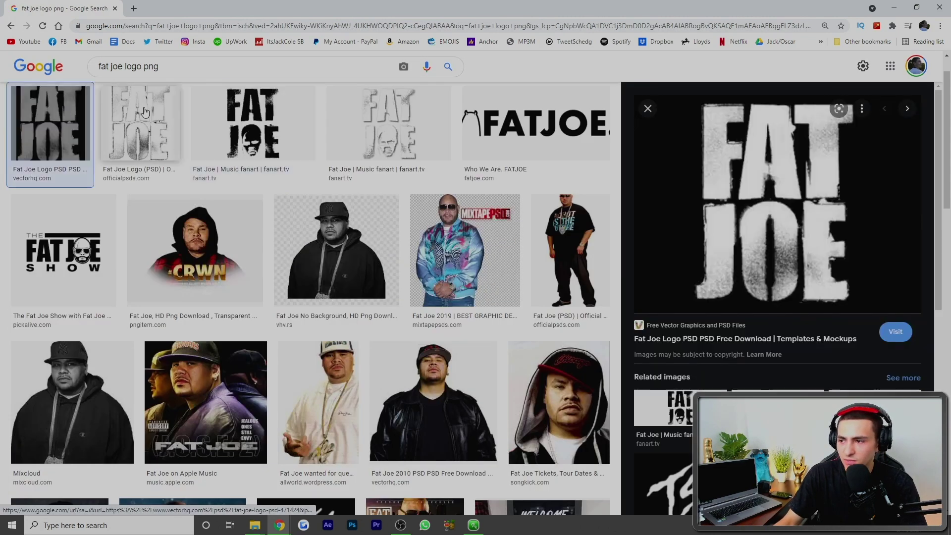
click(140, 124)
click(84, 109)
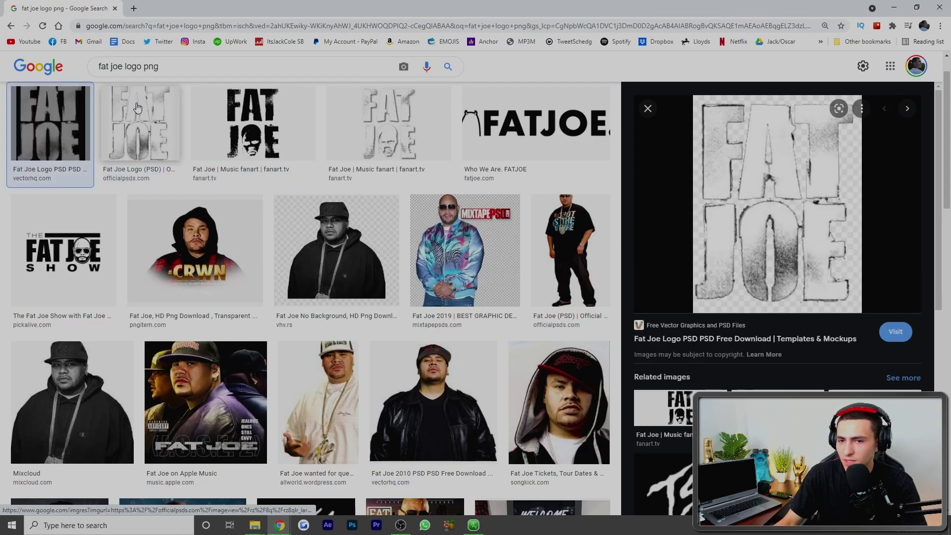
Step: Save the Fat Joe logo PNG to the computer and import the downloaded file into the Olive project
right_click(786, 168)
click(832, 276)
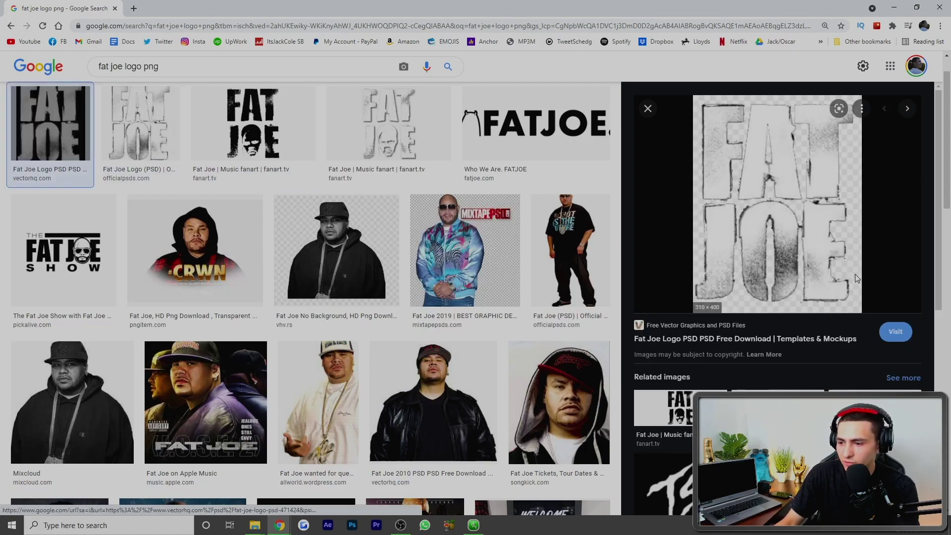
key(Return)
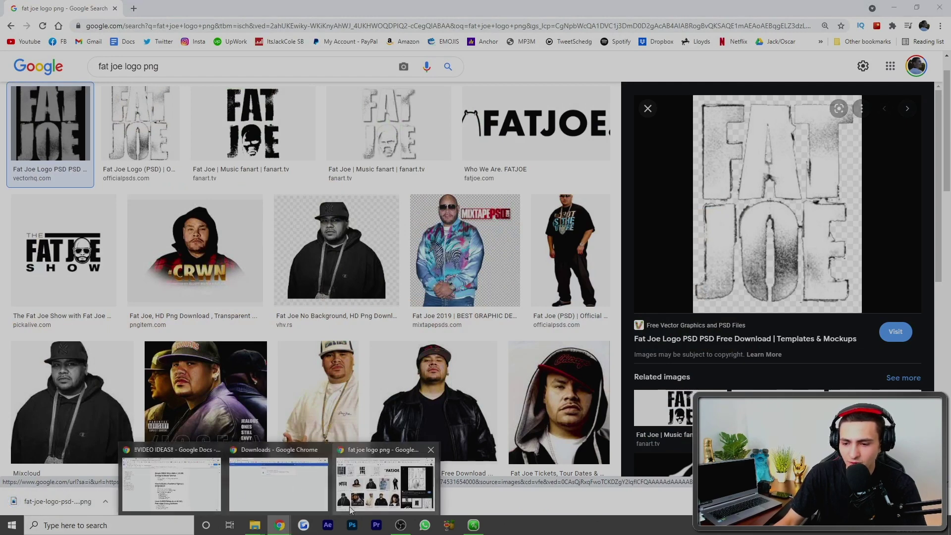
drag(69, 505, 522, 485)
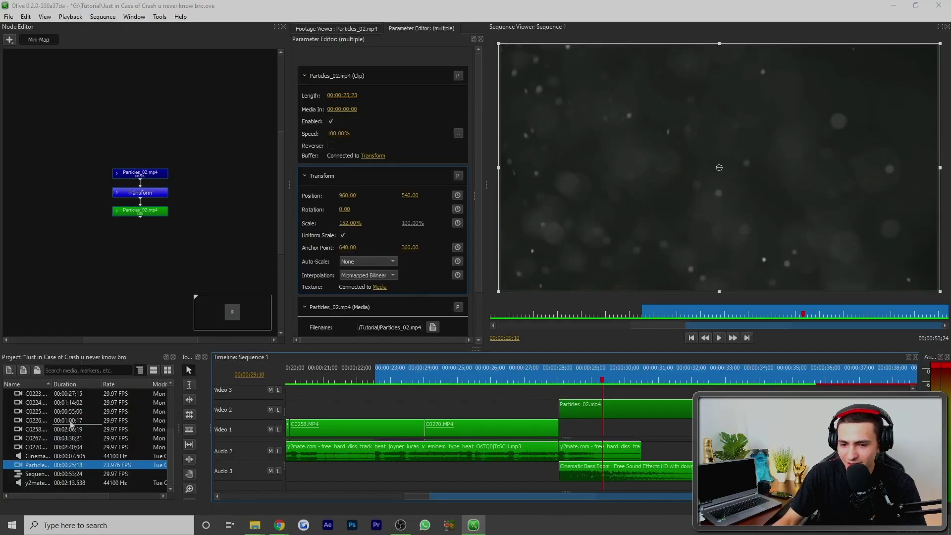
click(18, 473)
Step: Place the Fat Joe logo on Video 3 at 00:00:28;01, scale it uniformly to 234%, and play the transition into it
drag(35, 483, 575, 401)
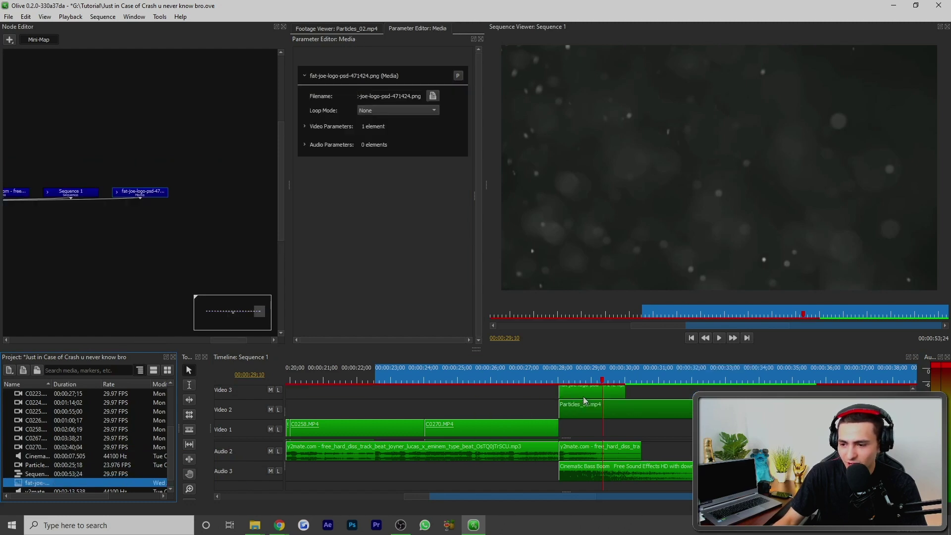
click(581, 391)
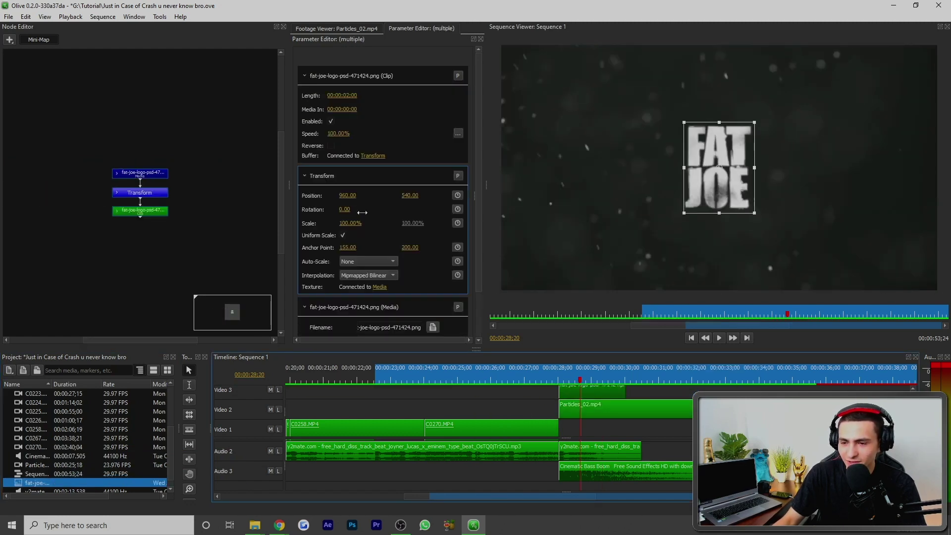
drag(356, 224, 444, 210)
click(543, 380)
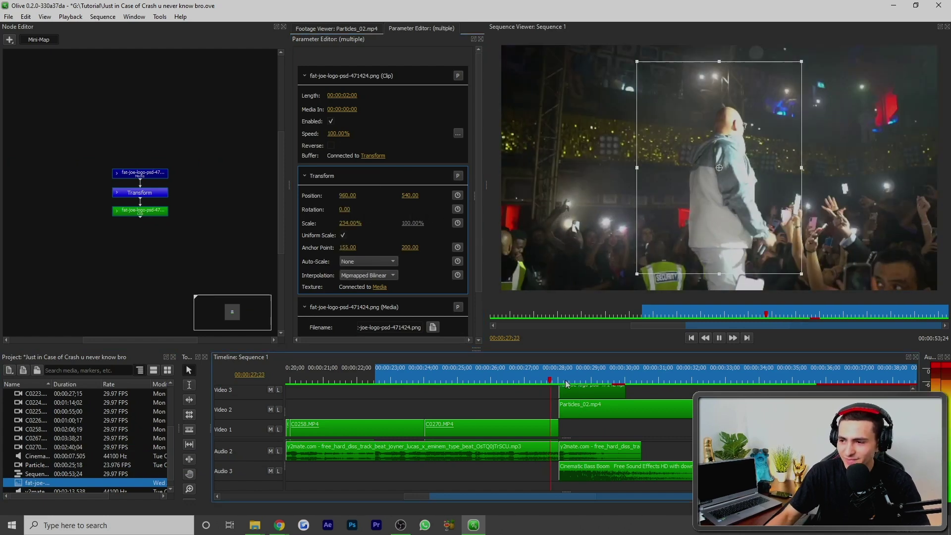
key(space)
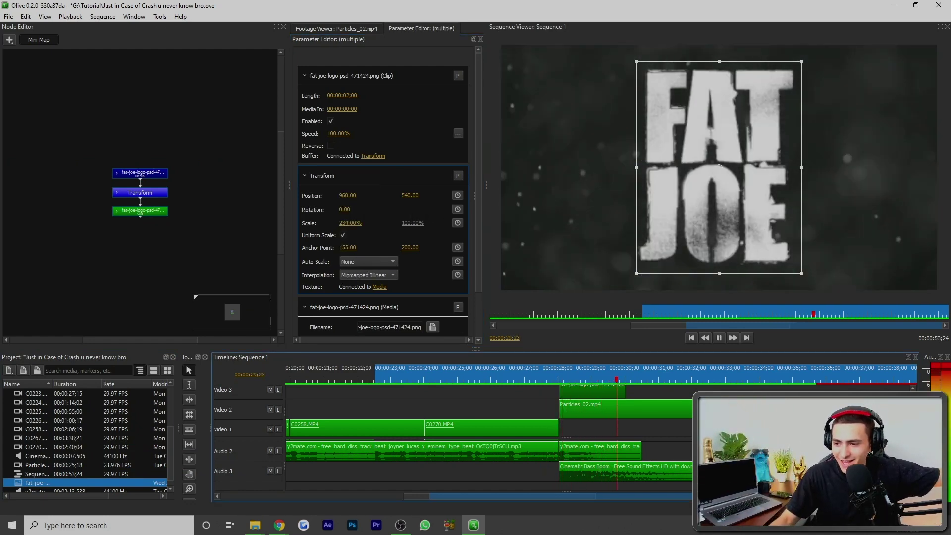
Step: Extend the Fat Joe logo clip on Video 3 to a length of 00:00:05;15 and preview it
click(631, 390)
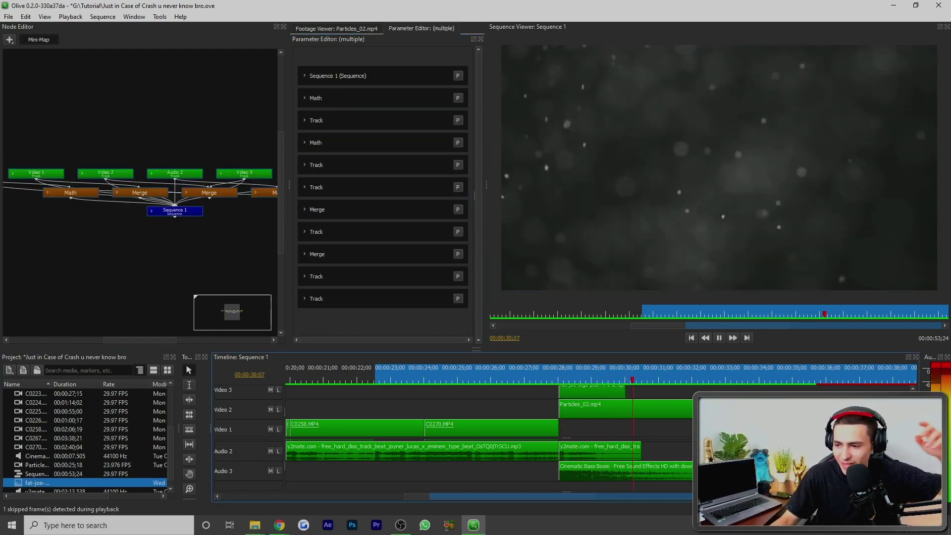
click(624, 390)
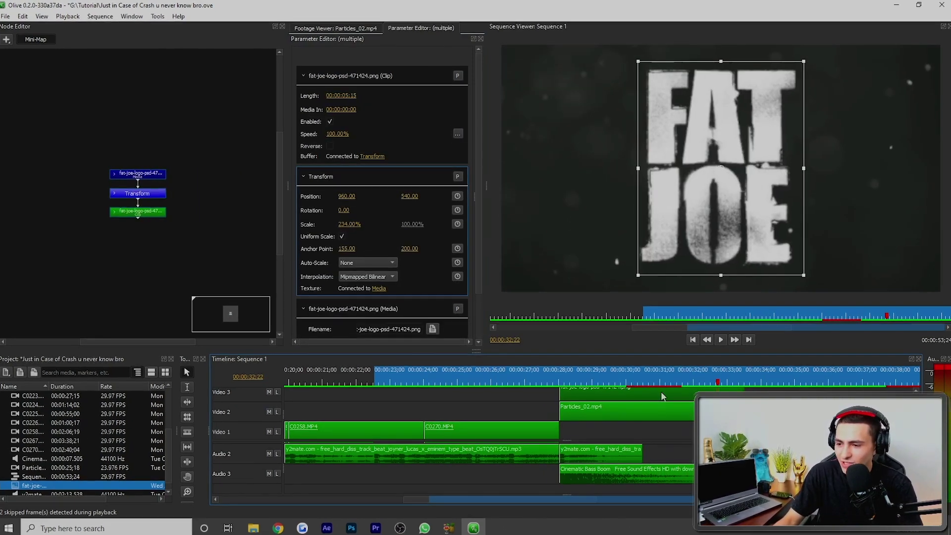
click(585, 380)
key(space)
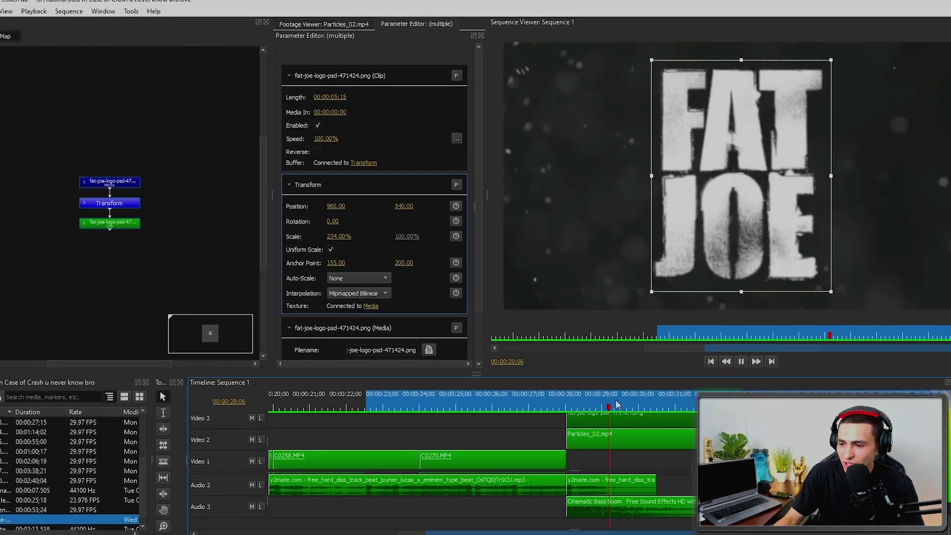
key(space)
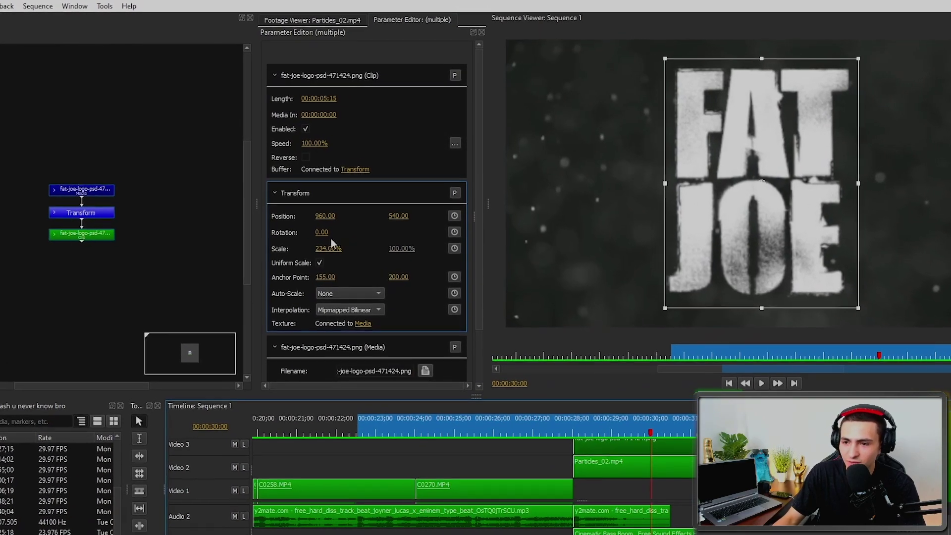
Step: Widen the parameter editor and examine the parameters of the C0270.MP4 clip and the Fat Joe logo clip
drag(479, 254, 477, 223)
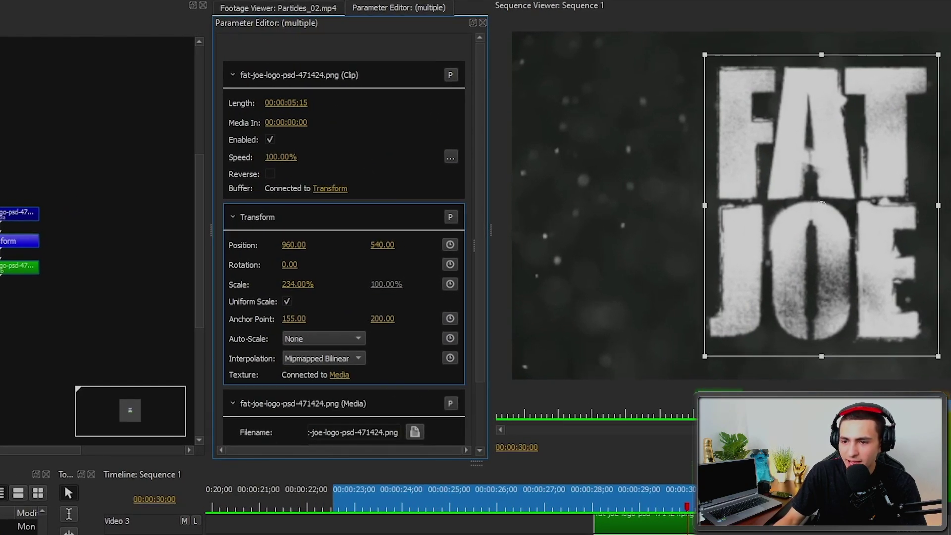
click(661, 534)
click(659, 520)
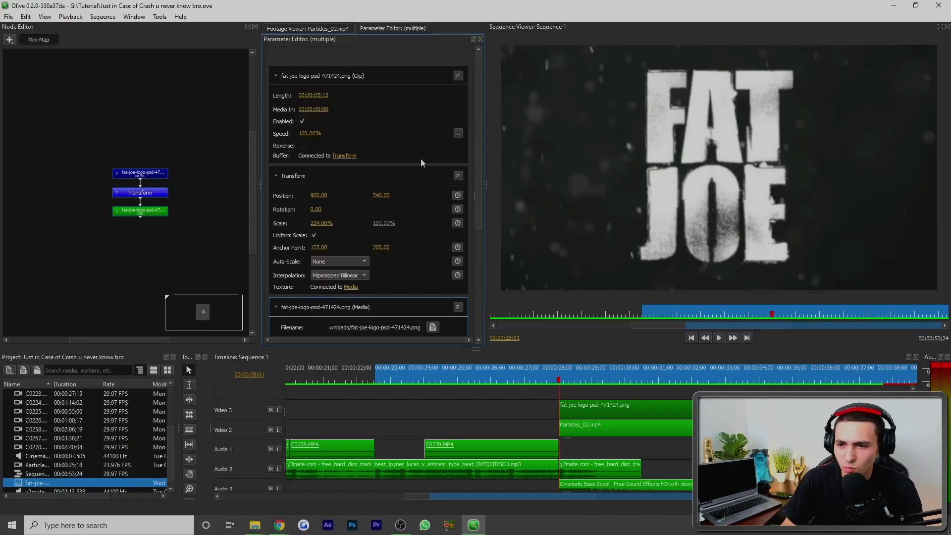
click(512, 449)
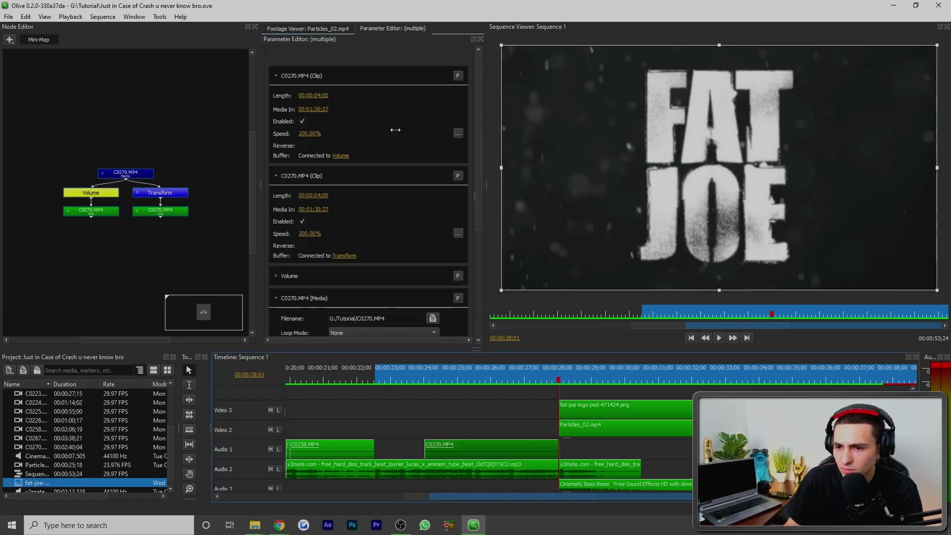
scroll(394, 129, down, 3)
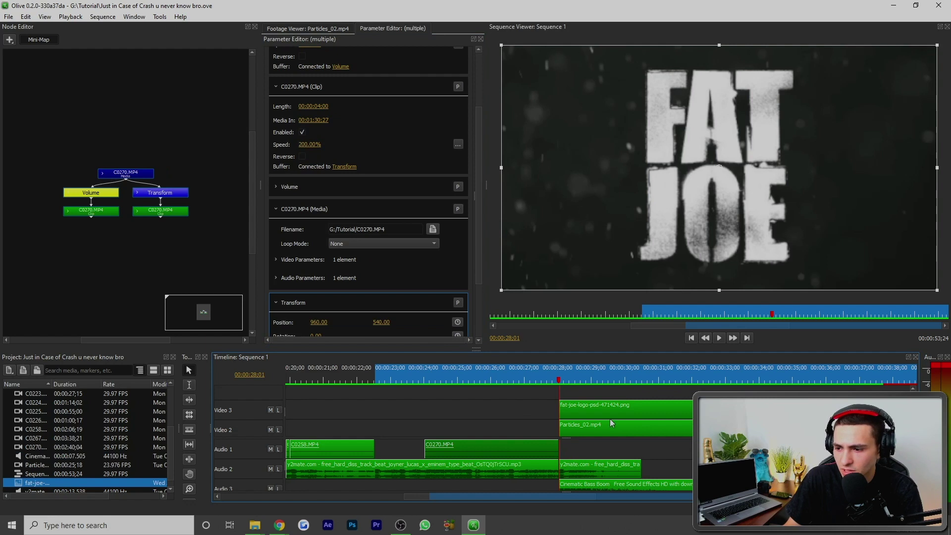
click(594, 410)
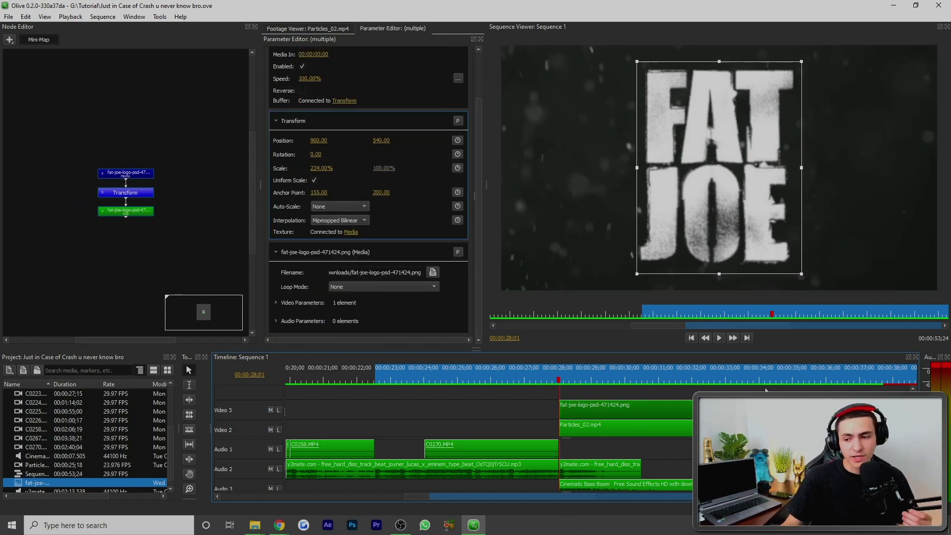
Step: Set the sequence's out point at 00:00:33;15, the end of the logo clip, and its in point at 00:00:00;00
drag(603, 380, 743, 387)
key(Left)
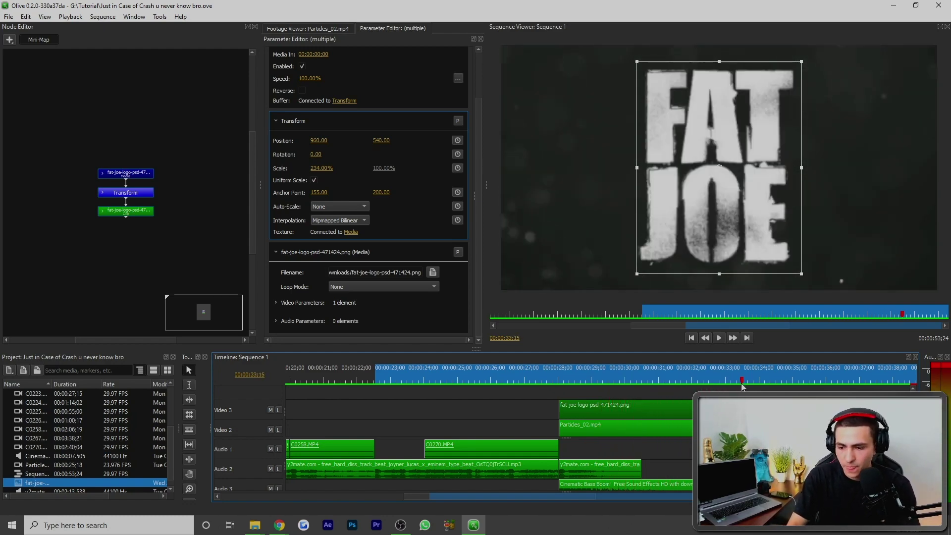
key(o)
key(Home)
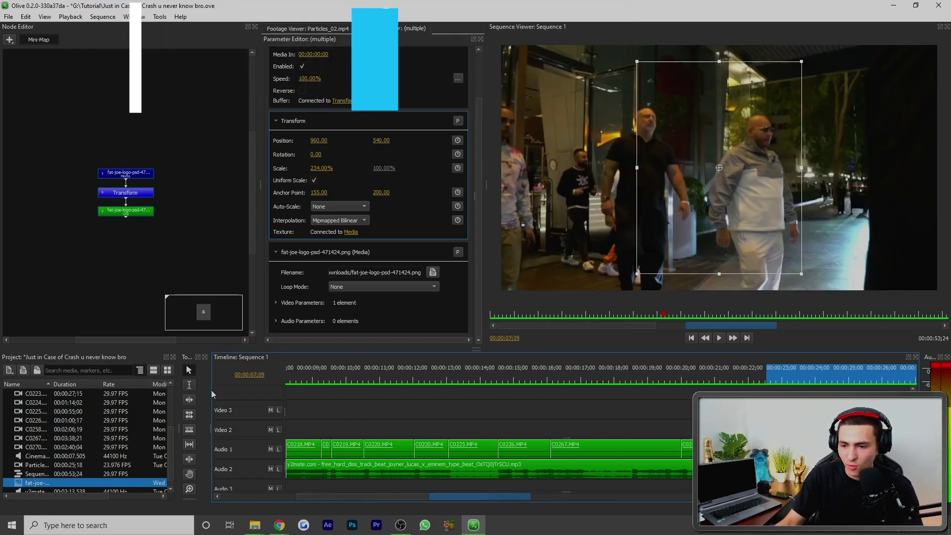
key(i)
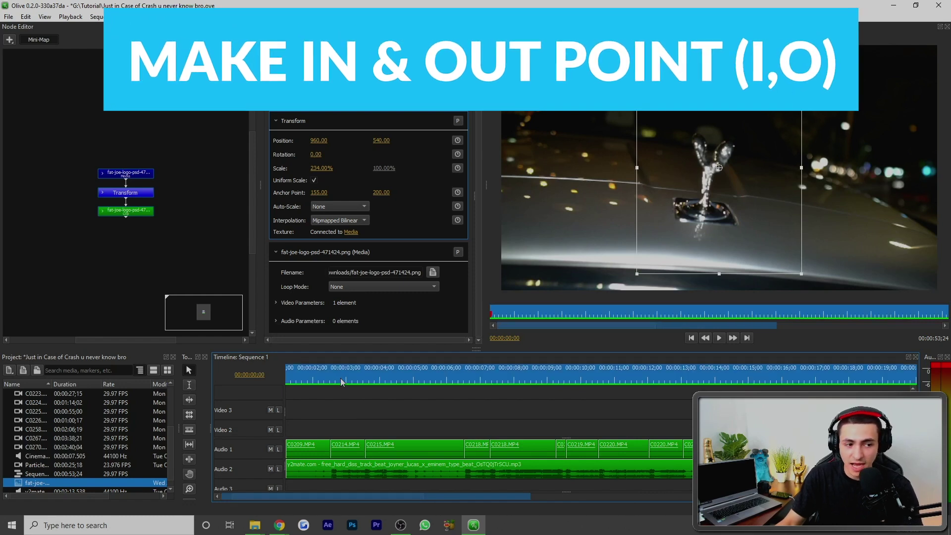
Step: Check the in-to-out range across the whole timeline and save the project
scroll(341, 379, right, 5)
scroll(436, 424, left, 8)
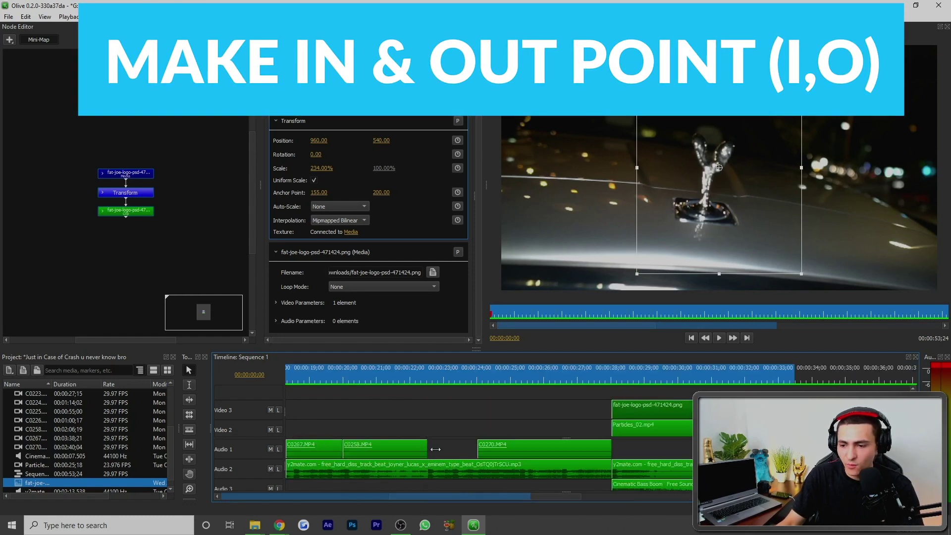
scroll(413, 473, down, 10)
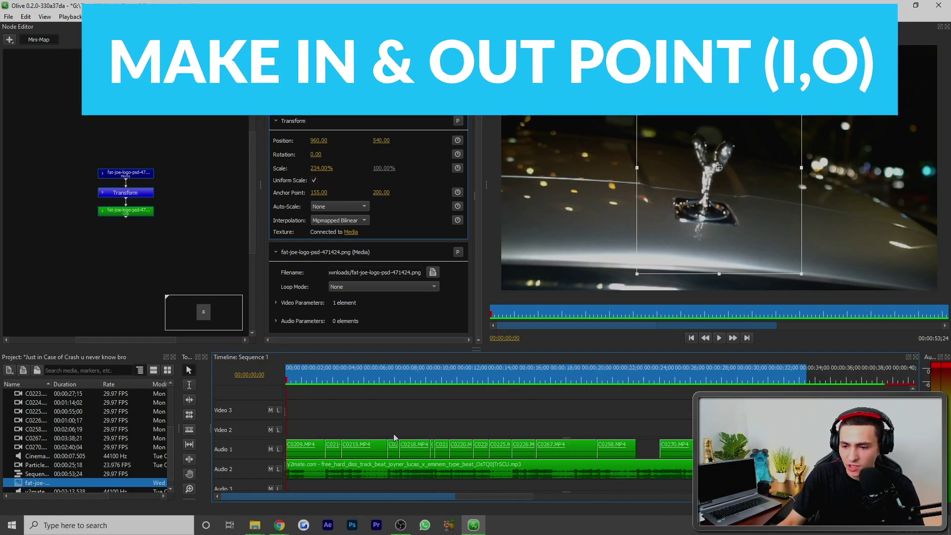
key(ctrl+s)
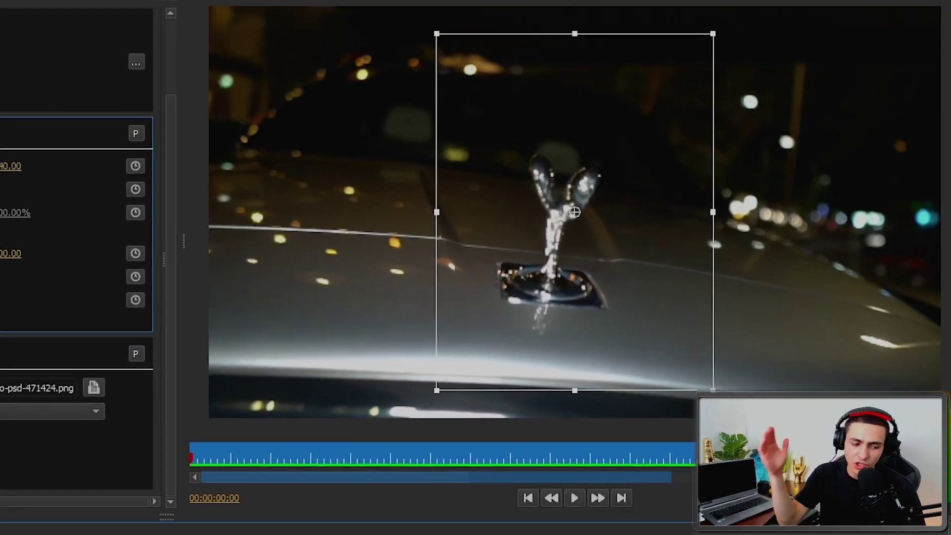
Step: Play the finished edit from the start through the out point, then return the playhead to 00:00:00;00
key(space)
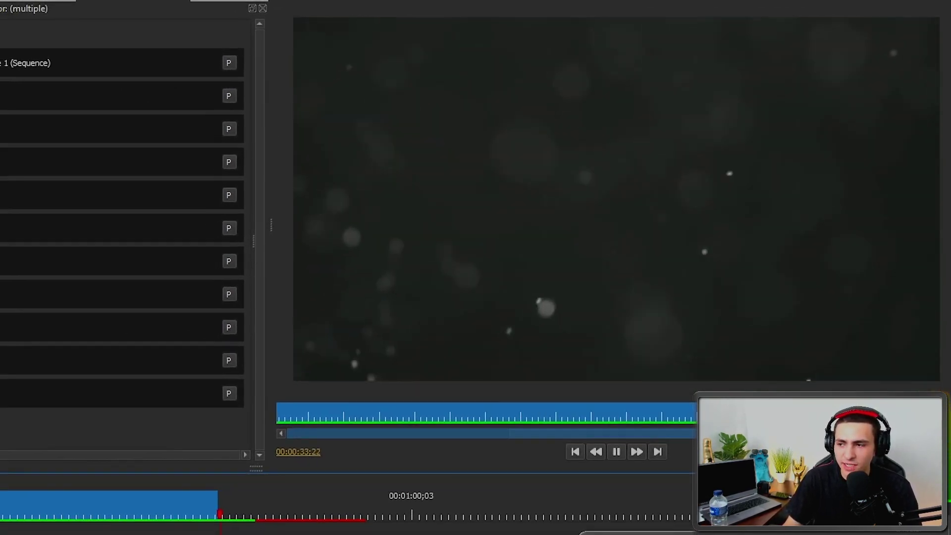
key(space)
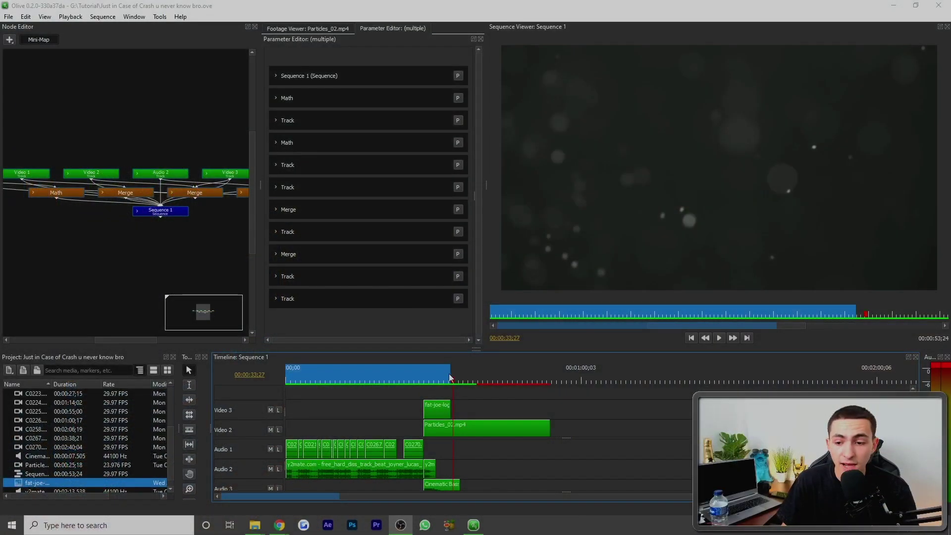
click(345, 380)
drag(322, 378, 250, 379)
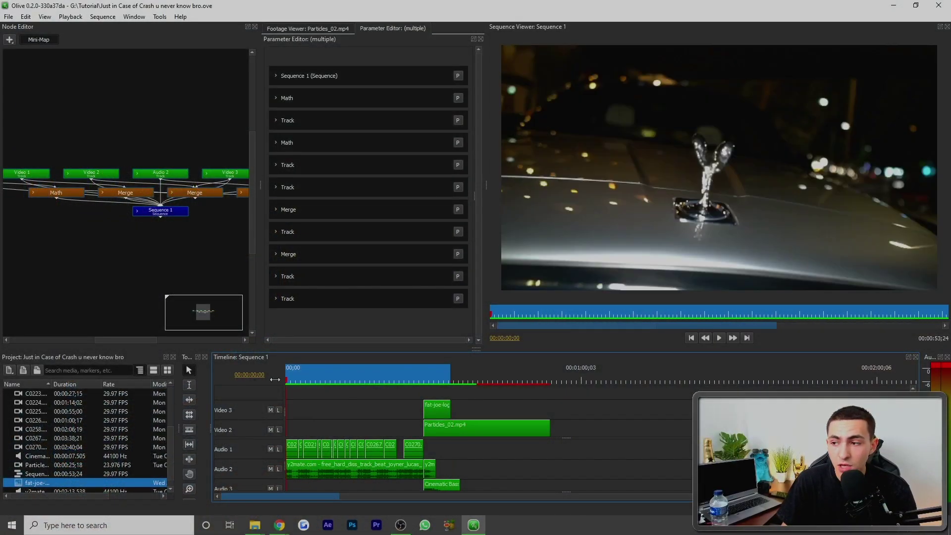